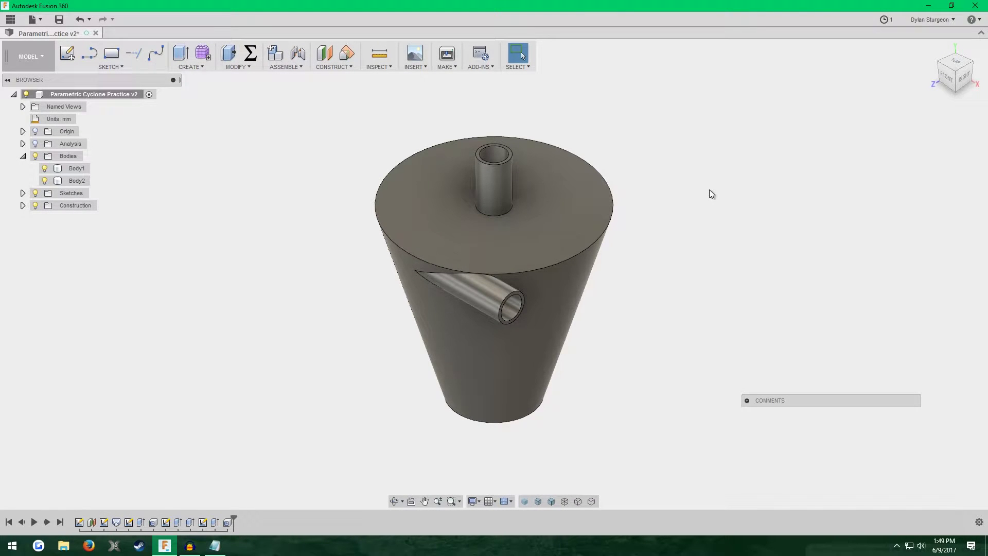
Orbit the finished cyclone and briefly review its design parameter list.
middle_click_drag(605, 388, 528, 310, "shift")
left_click_drag(528, 310, 517, 330)
key("Escape")
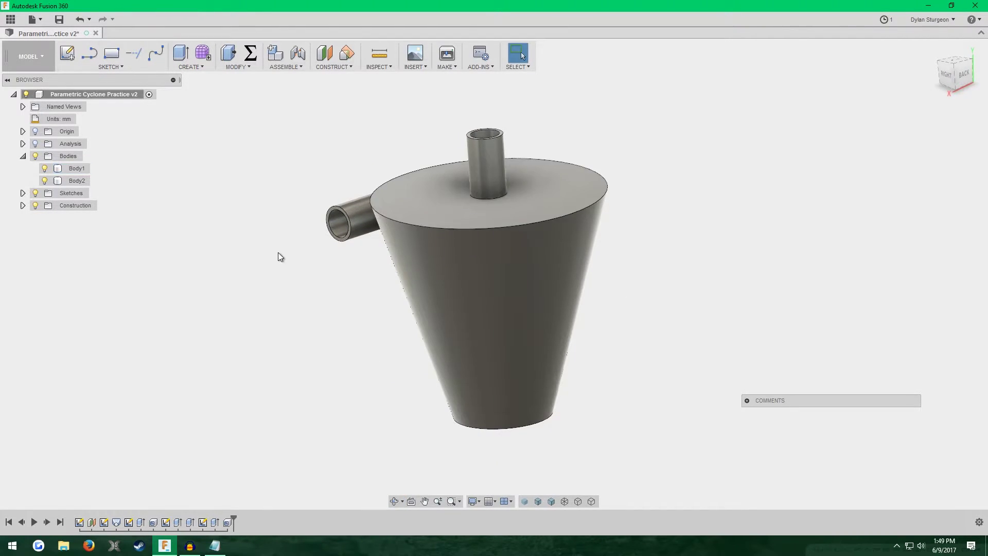
left_click(251, 53)
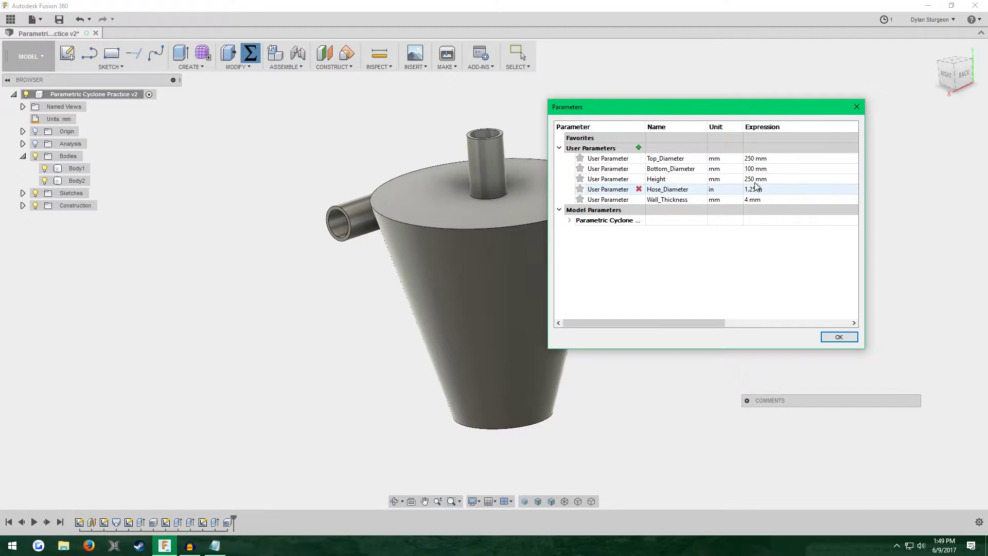
left_click(857, 108)
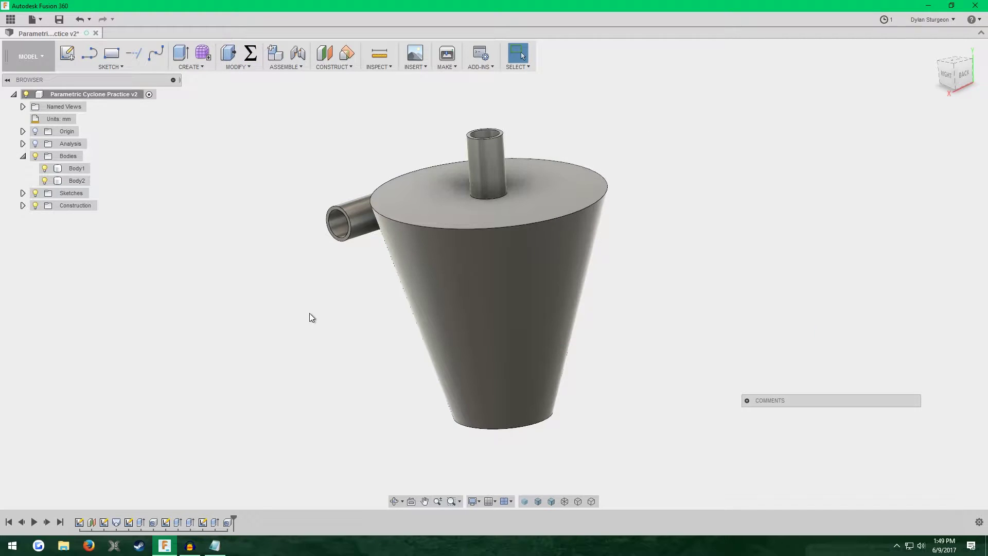
mouse_move(336, 338)
middle_mouse_down("shift")
mouse_move(375, 306)
mouse_move(311, 323)
mouse_move(326, 338)
mouse_move(354, 335)
mouse_move(345, 325)
middle_mouse_up("shift")
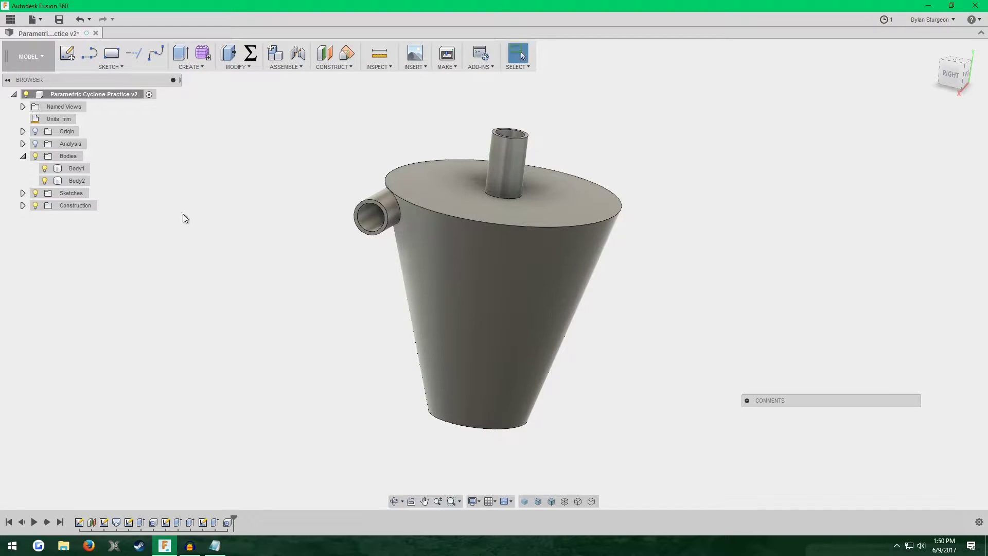
Create a new blank Untitled design from the File menu.
left_click(42, 19)
left_click(49, 34)
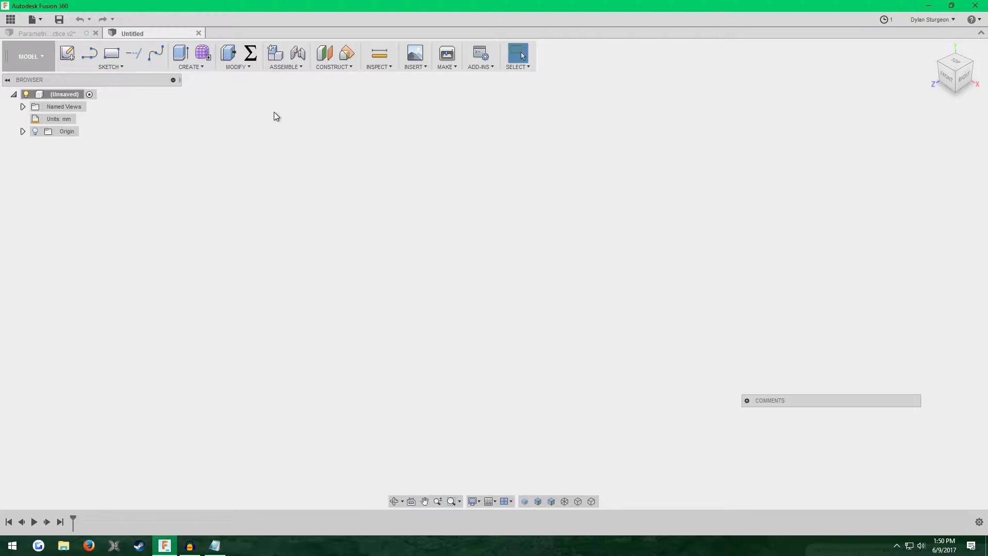
left_click(252, 66)
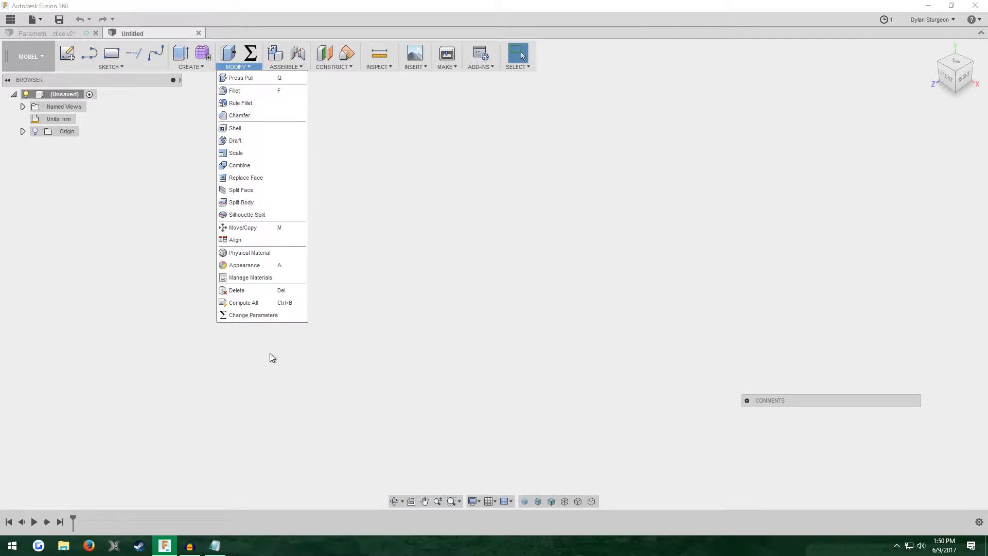
left_click(249, 66)
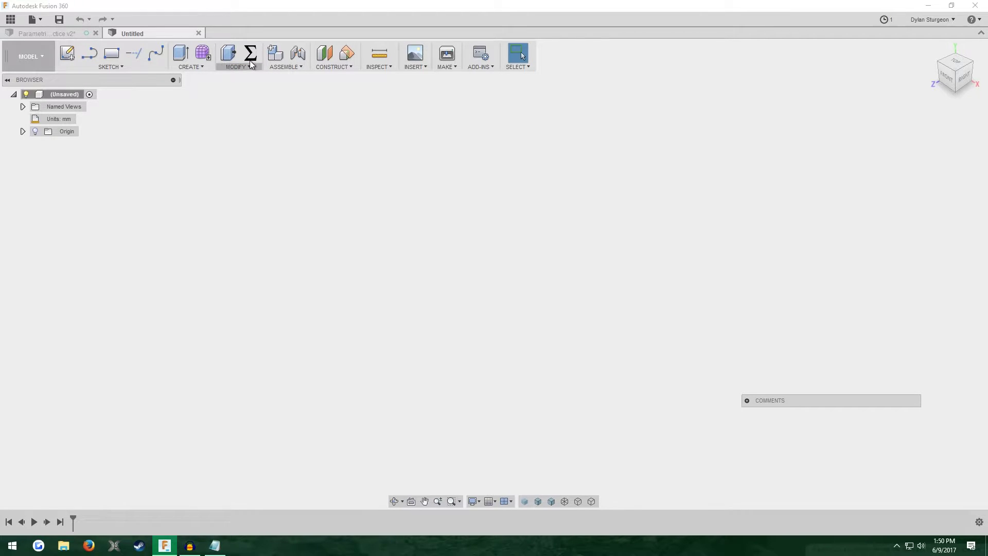
Open the parameter list and add a Top_Diameter user parameter of 250 mm.
left_click(249, 57)
left_click_drag(661, 114, 477, 139)
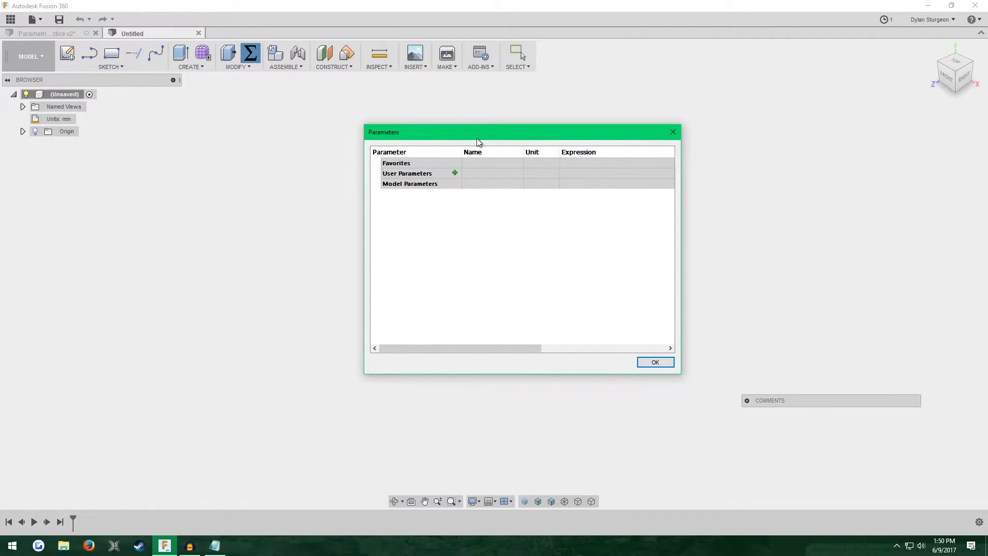
left_click(456, 174)
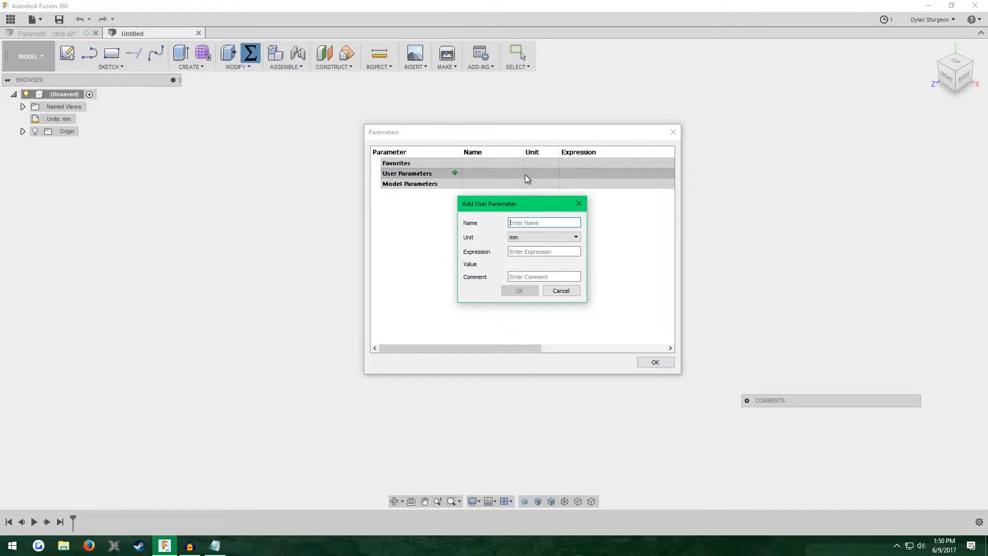
left_click_drag(536, 213, 492, 232)
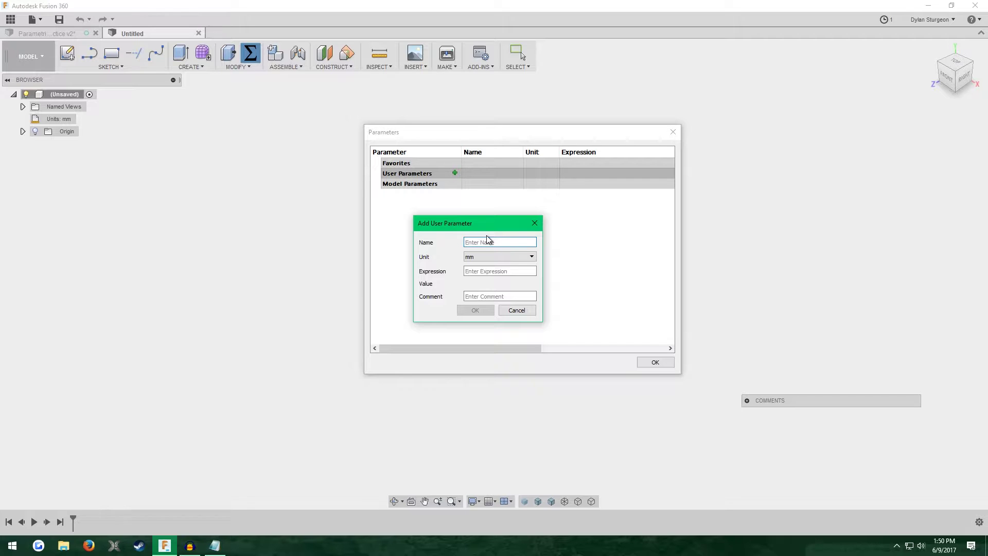
type("Top_Diameter")
left_click_drag(470, 223, 461, 211)
left_click(479, 258)
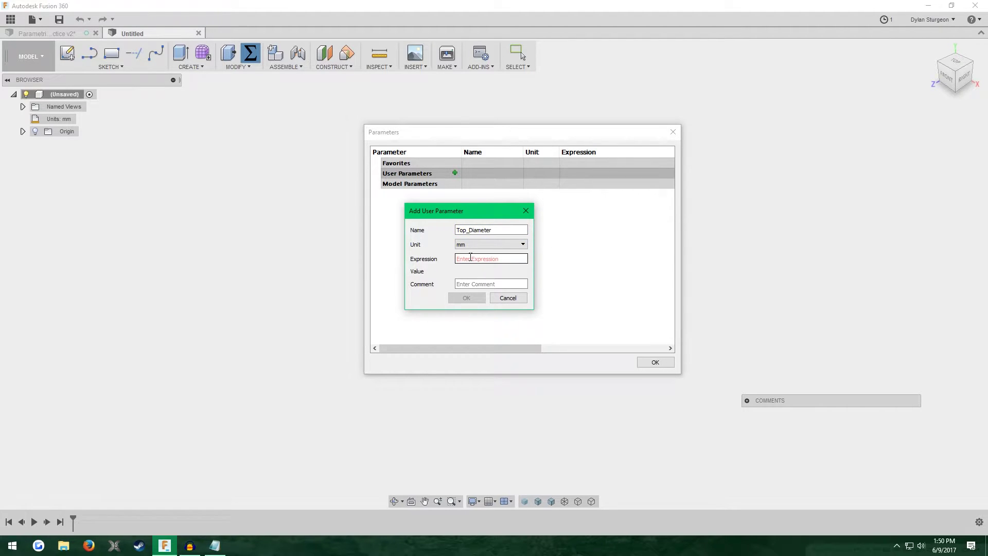
type("250")
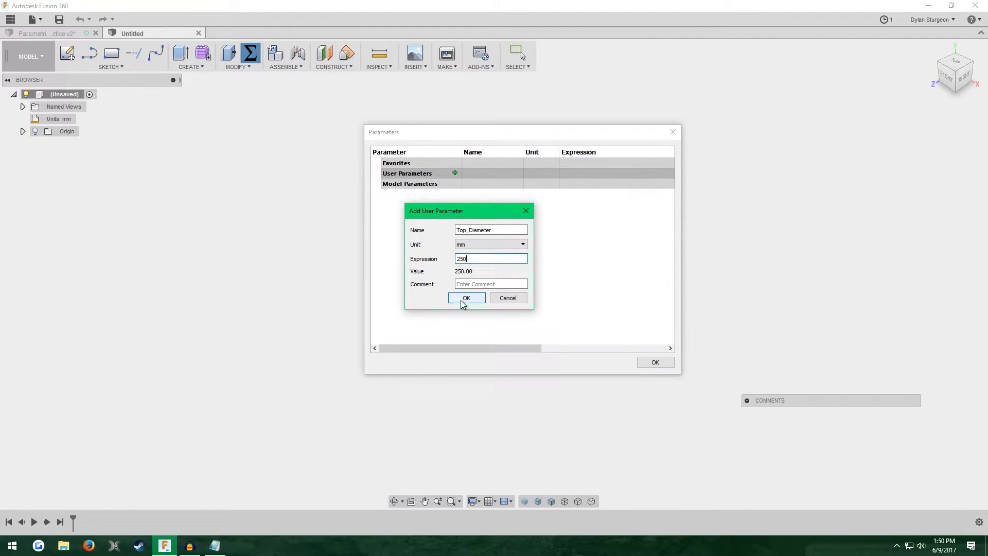
left_click(463, 299)
Add user parameters Bottom_Diameter 150 mm and Height 300 mm.
left_click(455, 174)
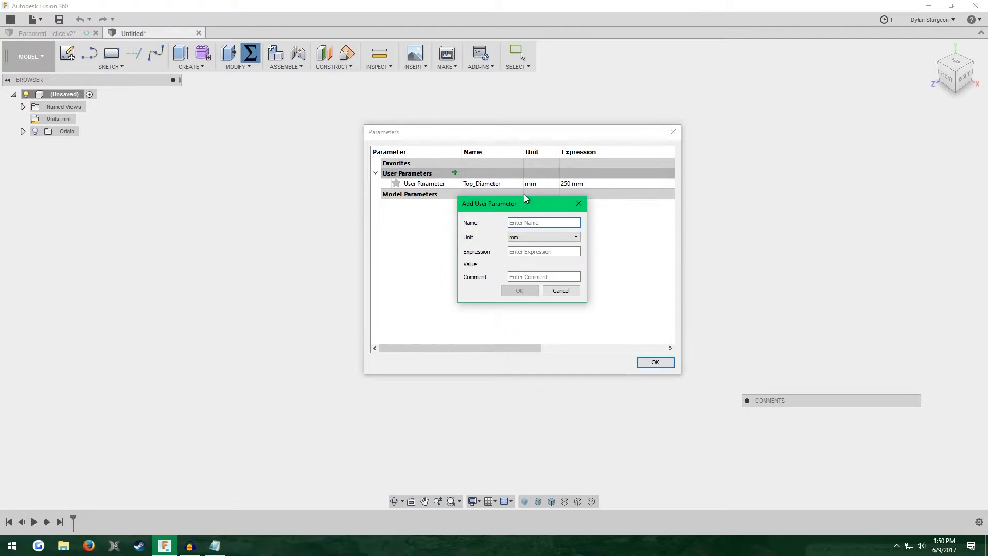
type("Bottom_Diameter")
left_click(546, 250)
type("150")
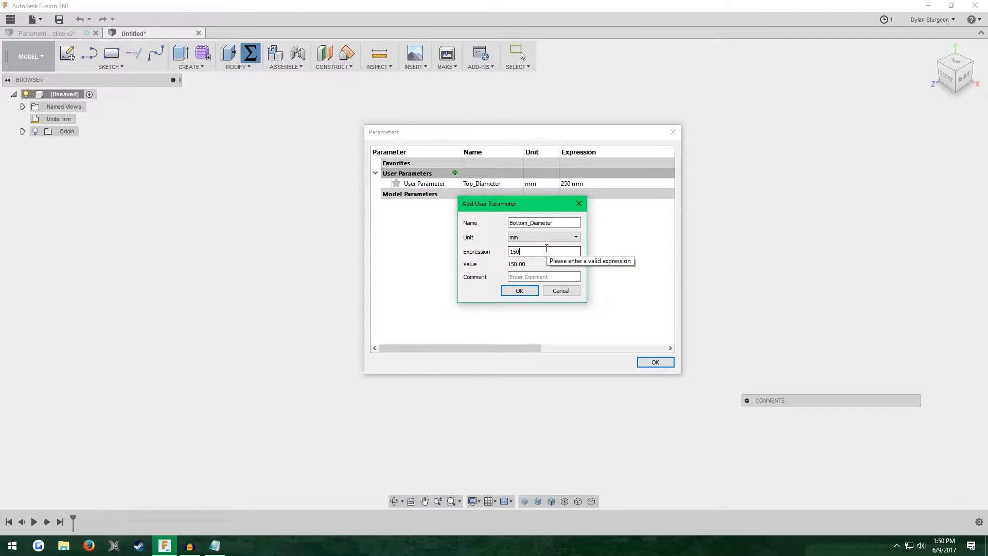
left_click(520, 291)
left_click(455, 174)
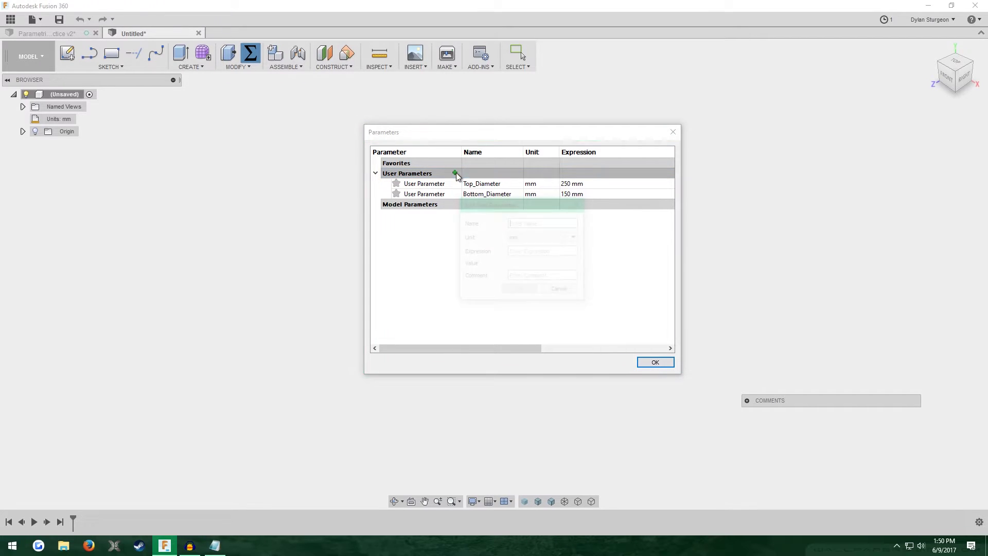
type("Heig")
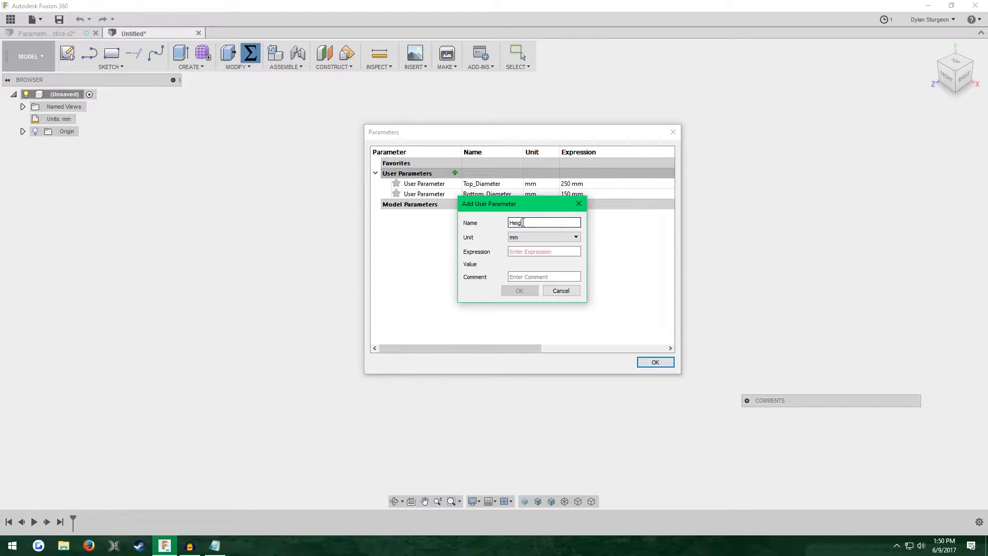
type("ht")
left_click(525, 250)
type("300")
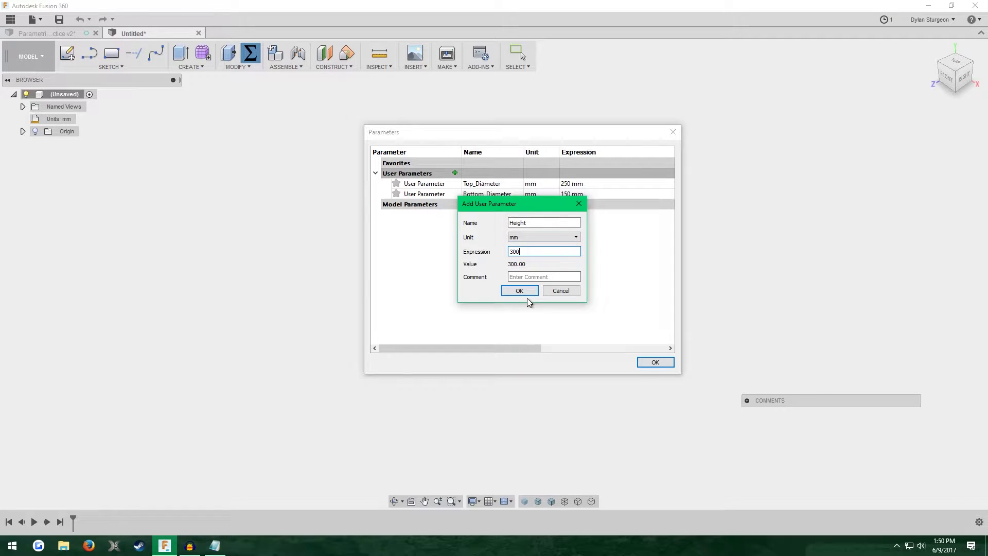
left_click(527, 292)
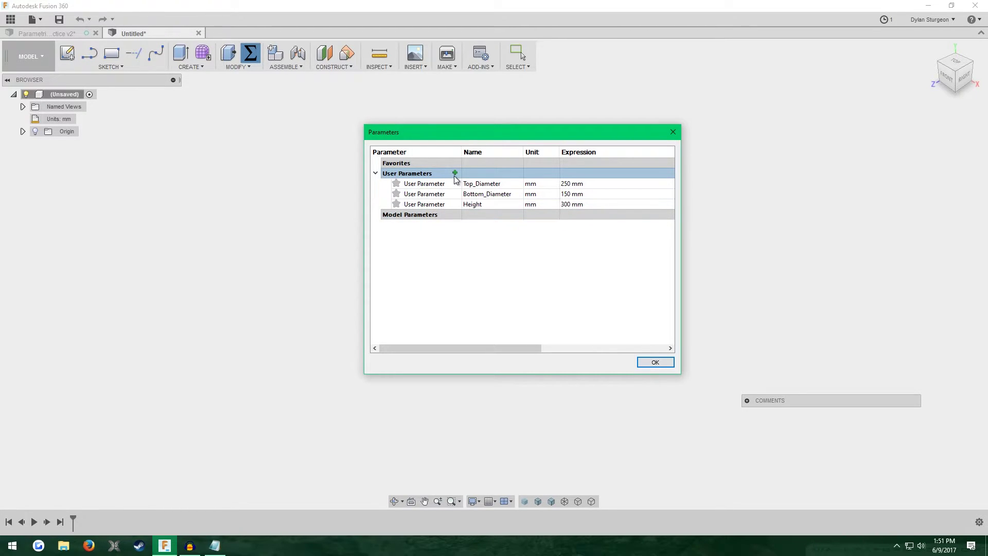
Add a Wall_Thickness user parameter of 4 mm.
left_click(455, 173)
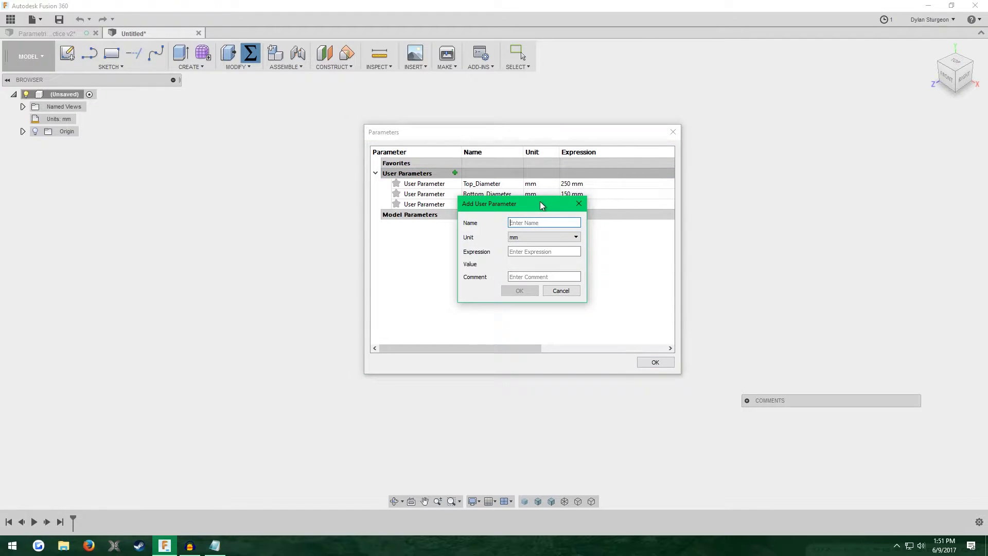
type("Wall_Thickness")
key("Tab")
key("Tab")
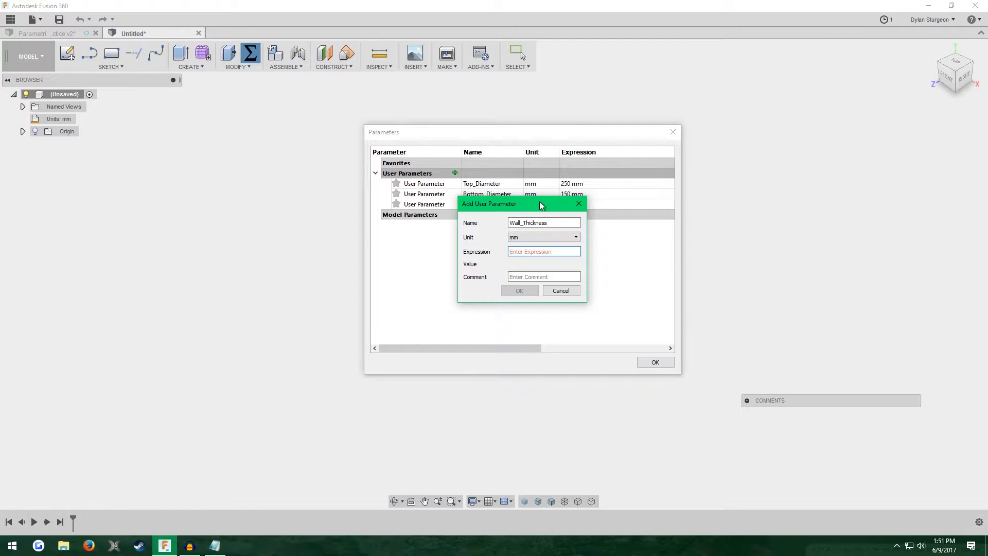
type("4")
left_click(536, 291)
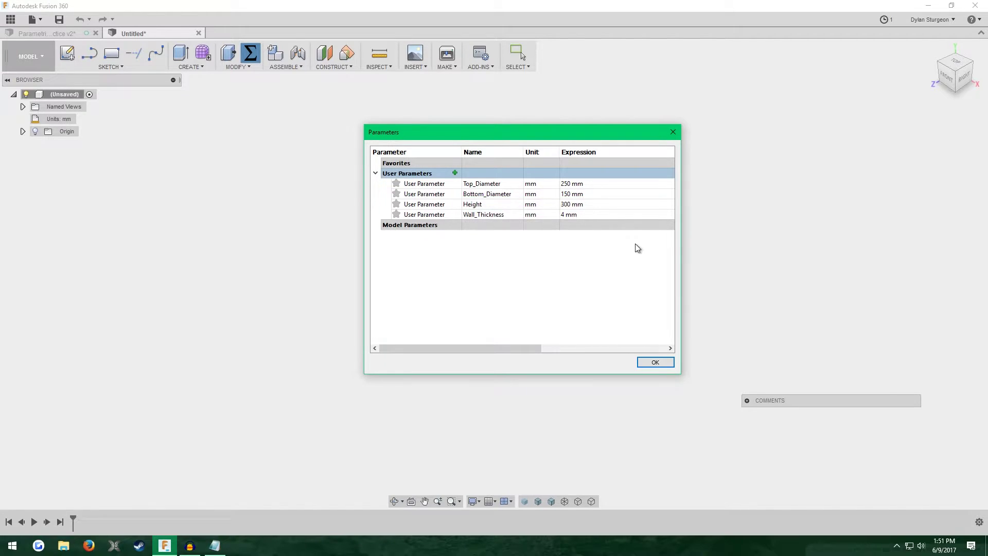
Add a Hose_Diameter parameter with unit inches and value 1.25, then OK the Parameters list.
left_click(455, 173)
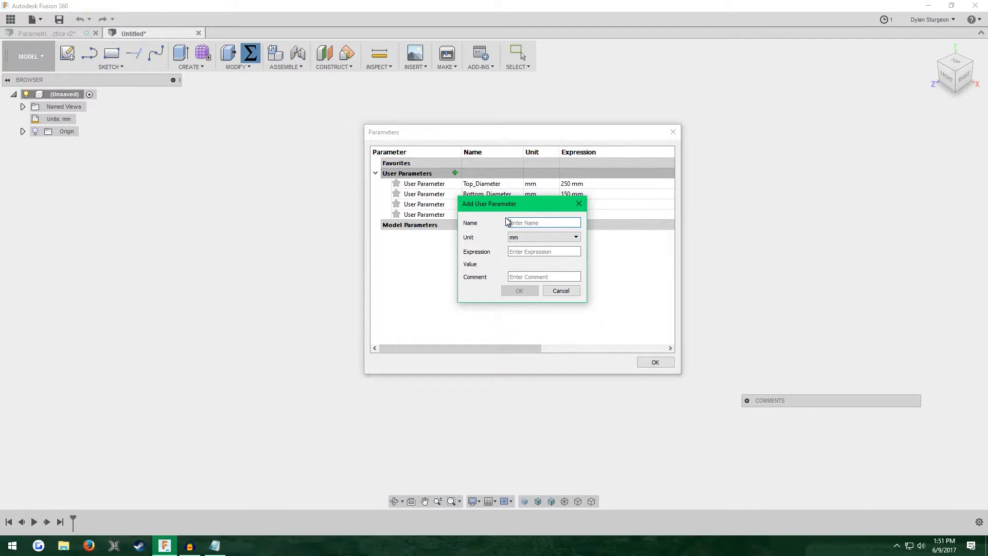
type("Hose_Diameter")
left_click(529, 238)
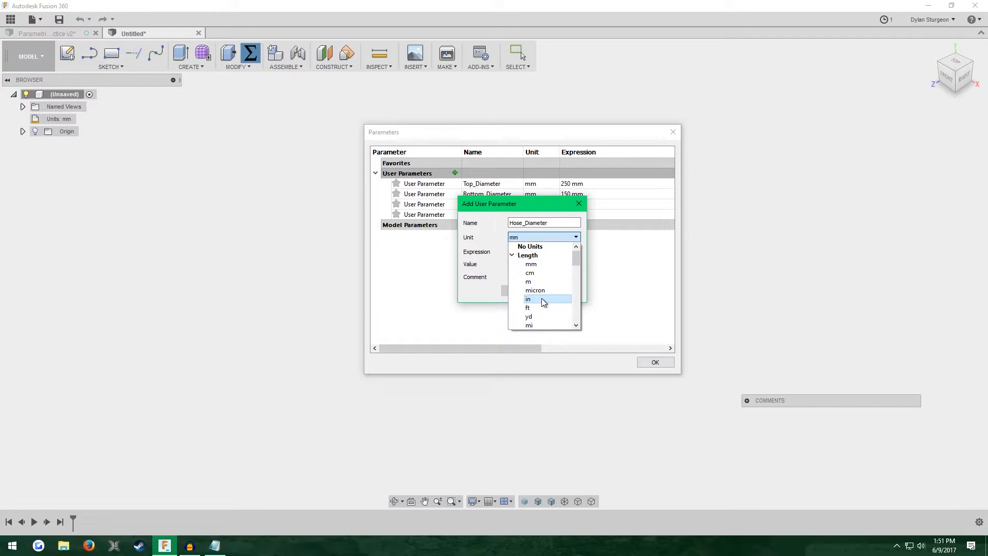
left_click(528, 300)
left_click(530, 251)
left_click(532, 239)
left_click(534, 240)
left_click(534, 237)
left_click(536, 298)
left_click(530, 252)
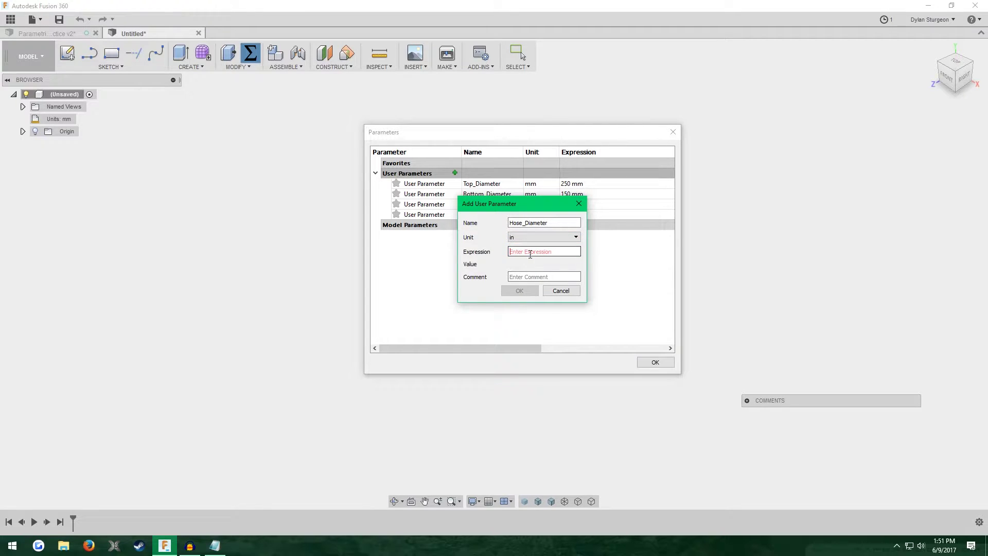
type("1.25")
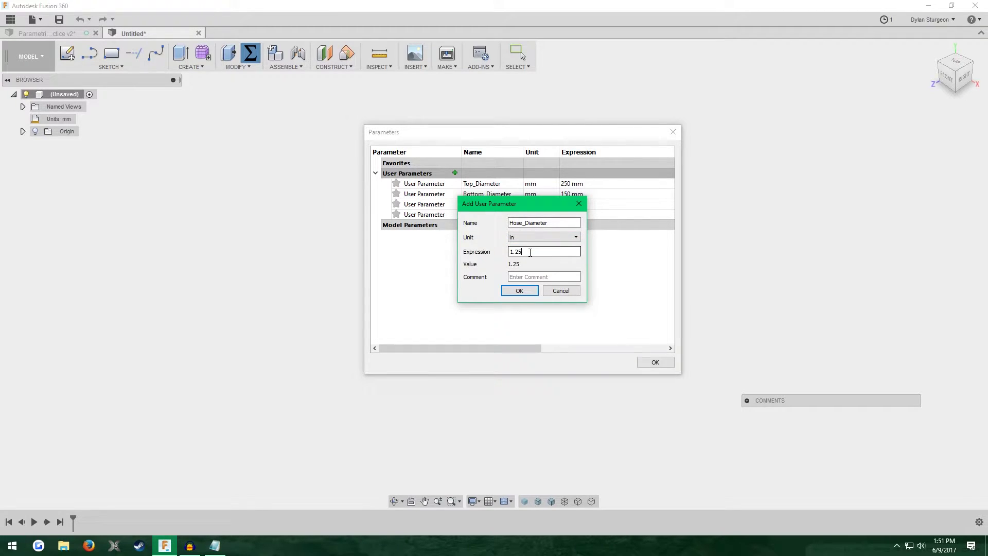
left_click(520, 290)
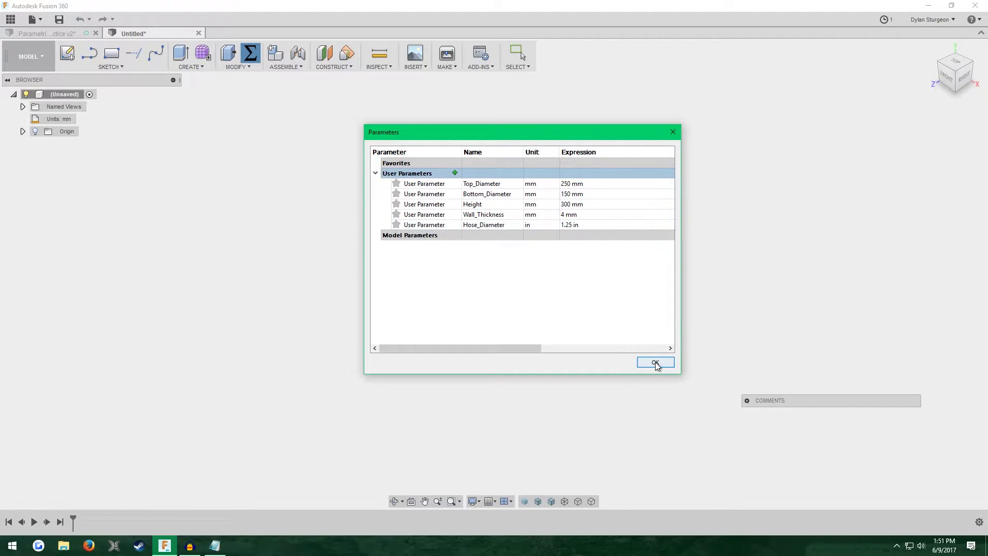
left_click_drag(500, 134, 547, 123)
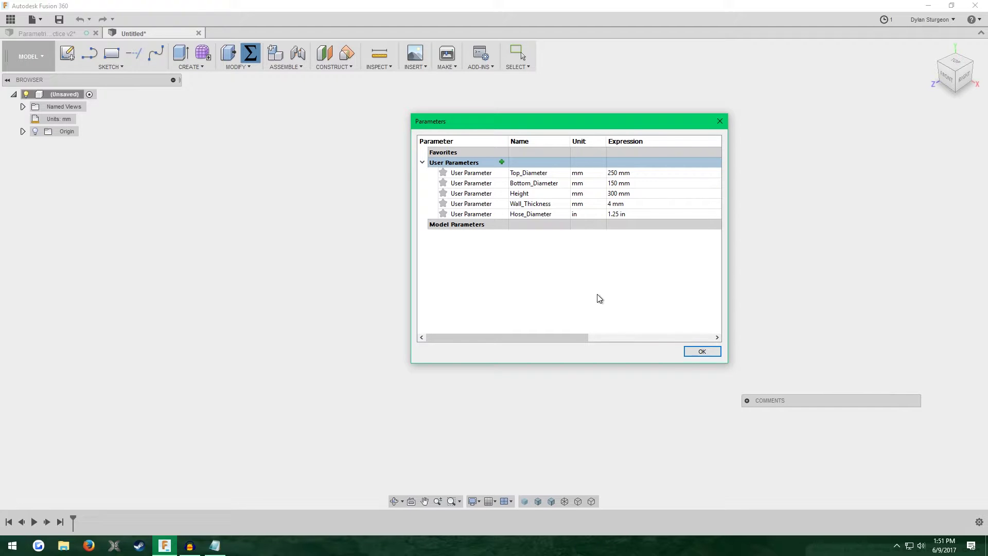
left_click(717, 356)
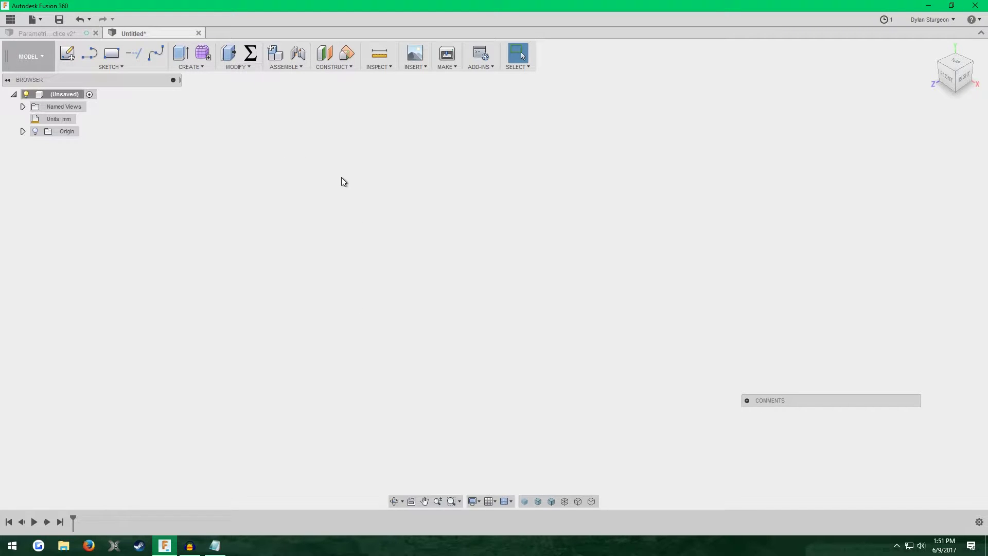
Create a new component, renaming the default Component1 to Cyclone.
left_click(236, 69)
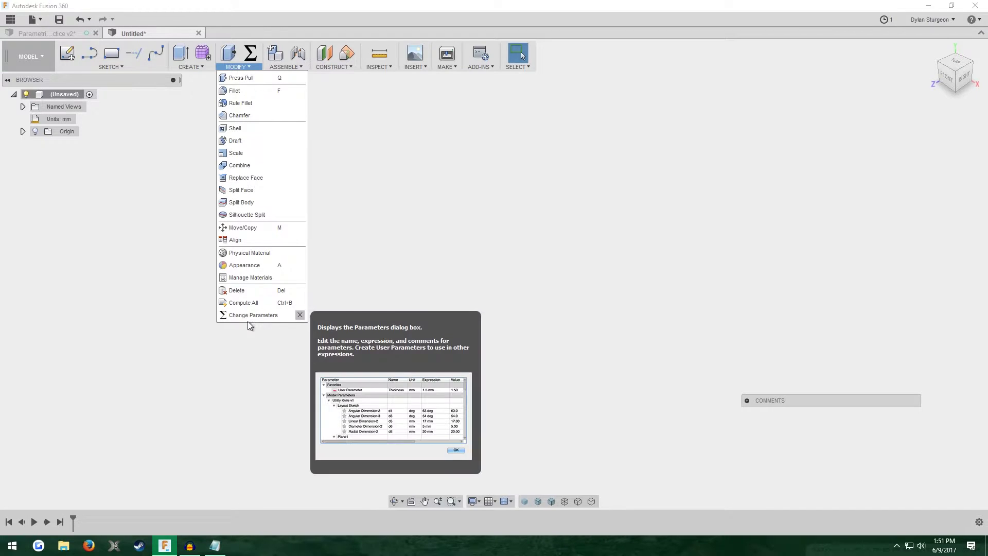
left_click(237, 67)
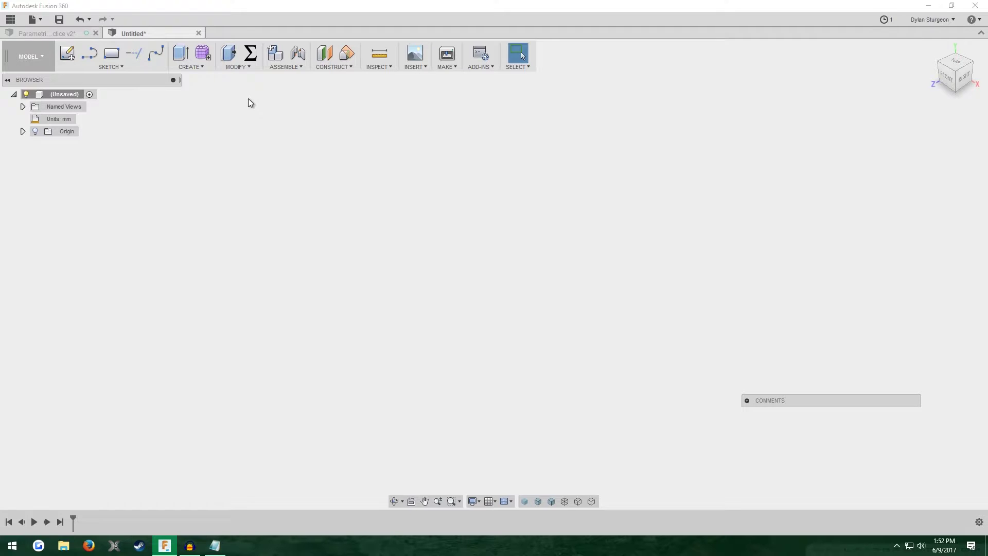
left_click(202, 67)
left_click(206, 77)
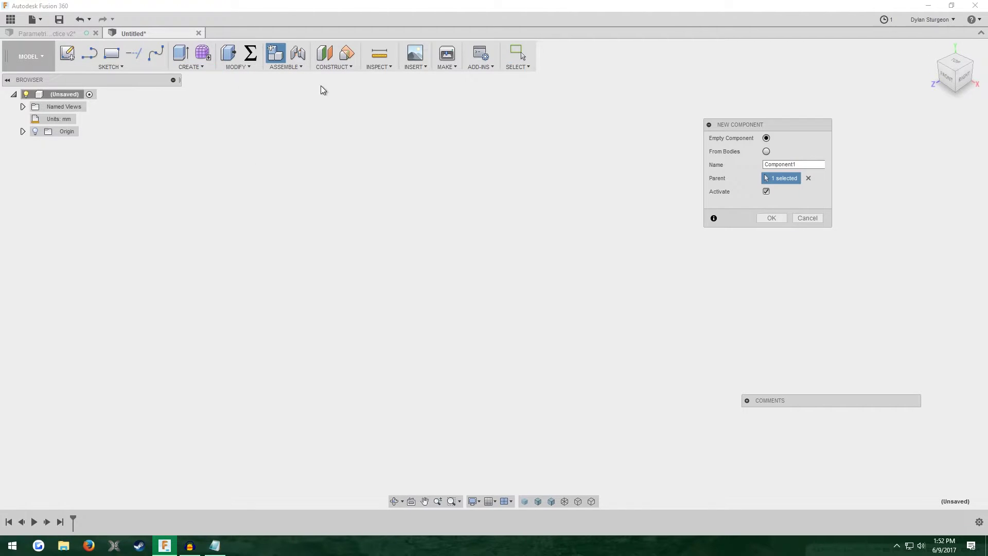
double_click(800, 163)
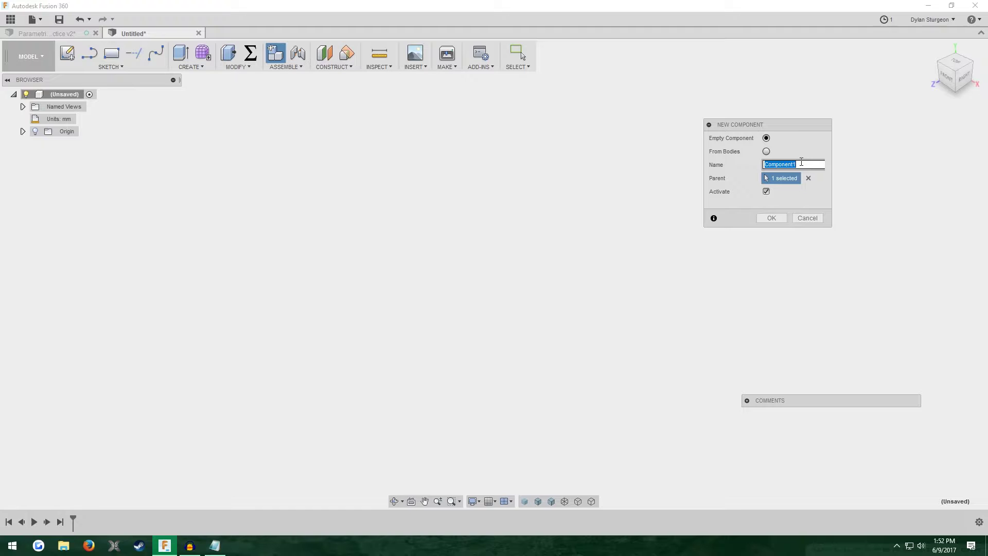
type("Cyclone")
left_click(779, 219)
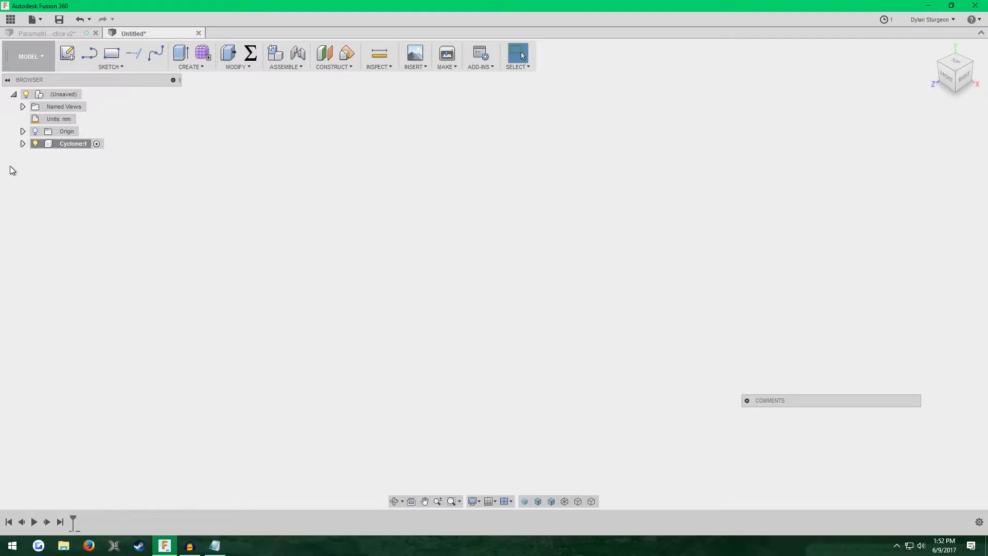
Sketch two concentric circles at the origin on the XZ plane, about 152 mm and 110 mm.
left_click(68, 54)
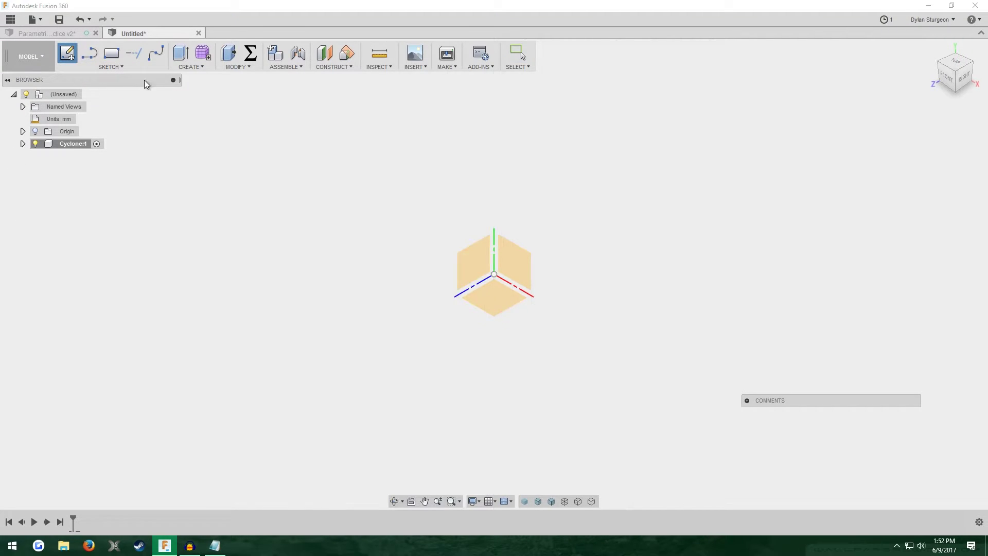
left_click(498, 301)
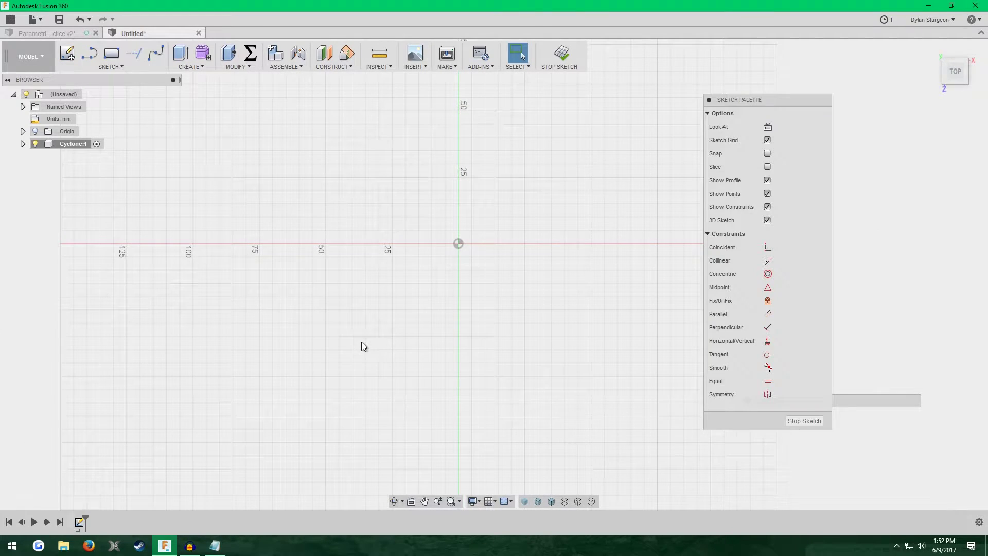
key("c")
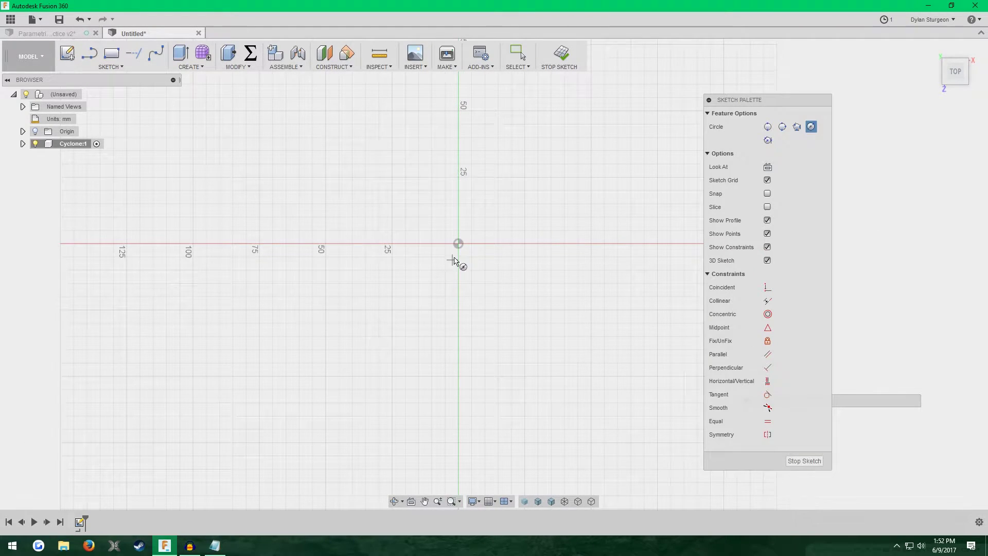
left_click(458, 243)
left_click(625, 202)
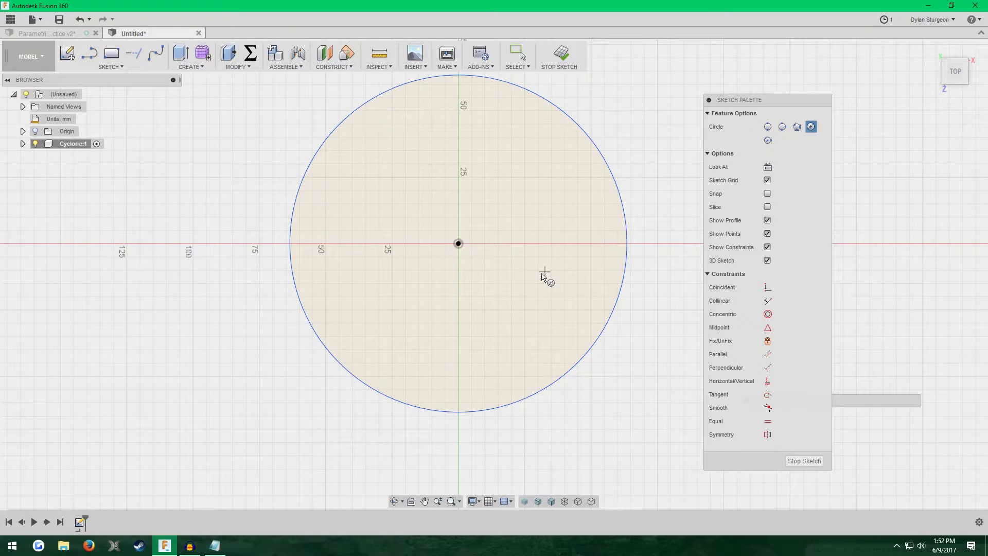
left_click(459, 244)
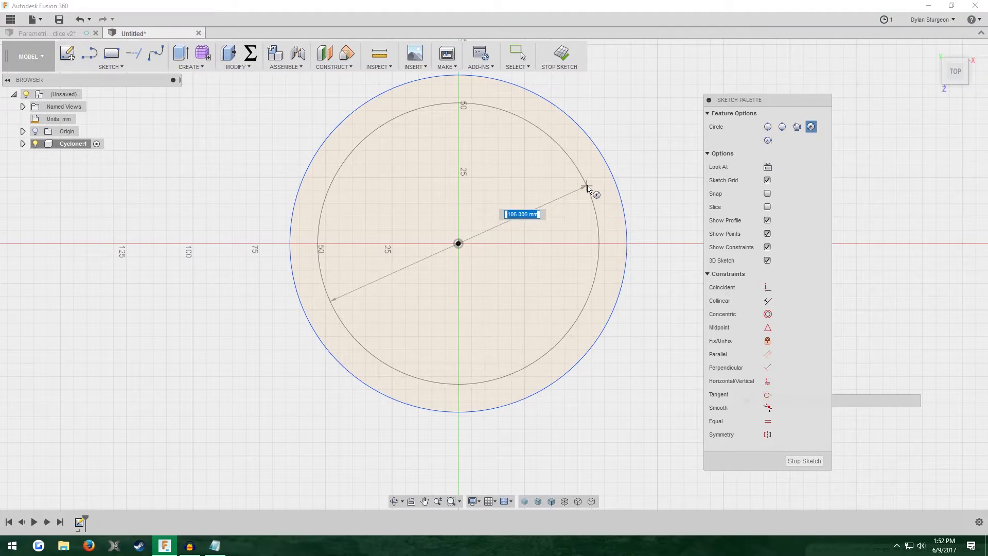
left_click(593, 185)
Mark the inner circle as construction, finish the sketch and start an extrusion.
left_click(517, 54)
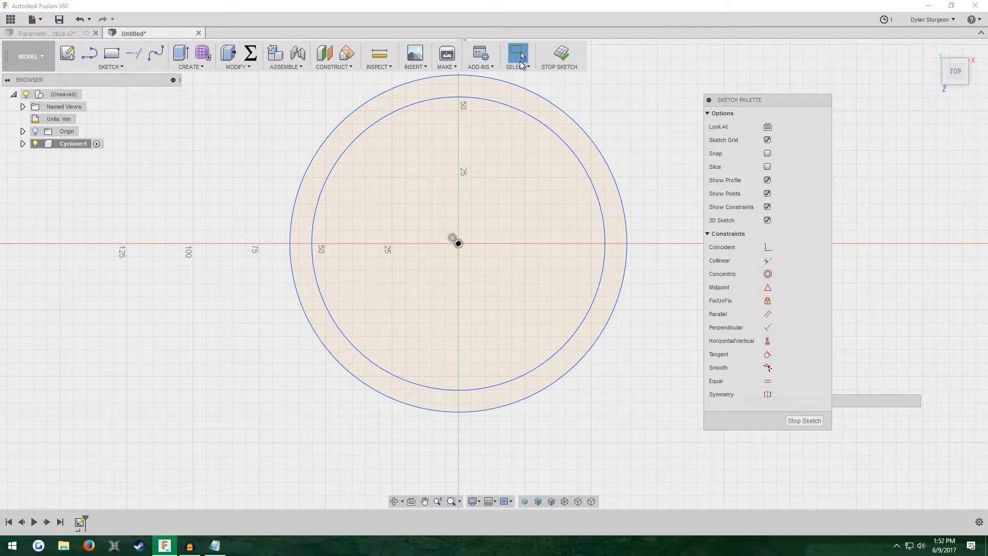
scroll(507, 185, "down", 1)
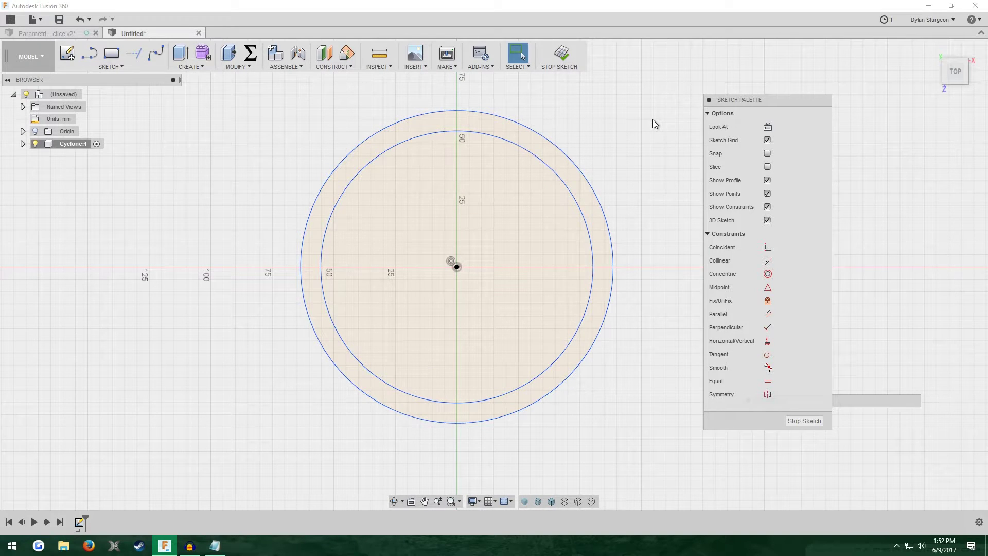
left_click(573, 189)
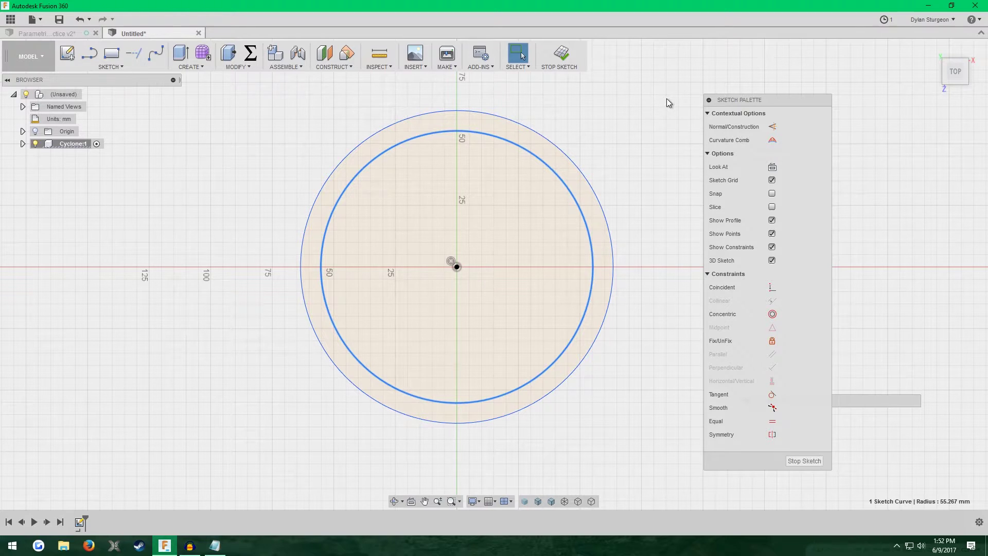
key("x")
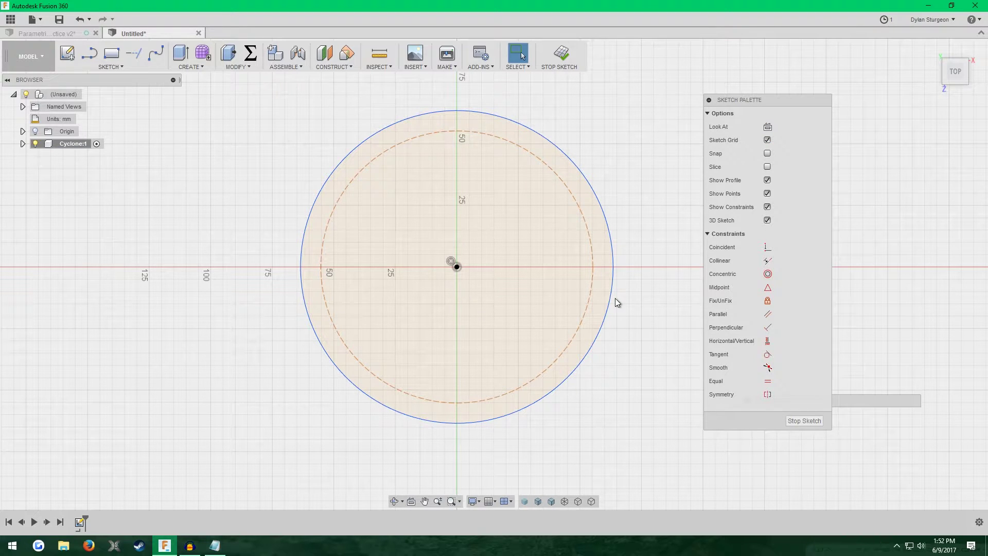
scroll(632, 206, "up", 1)
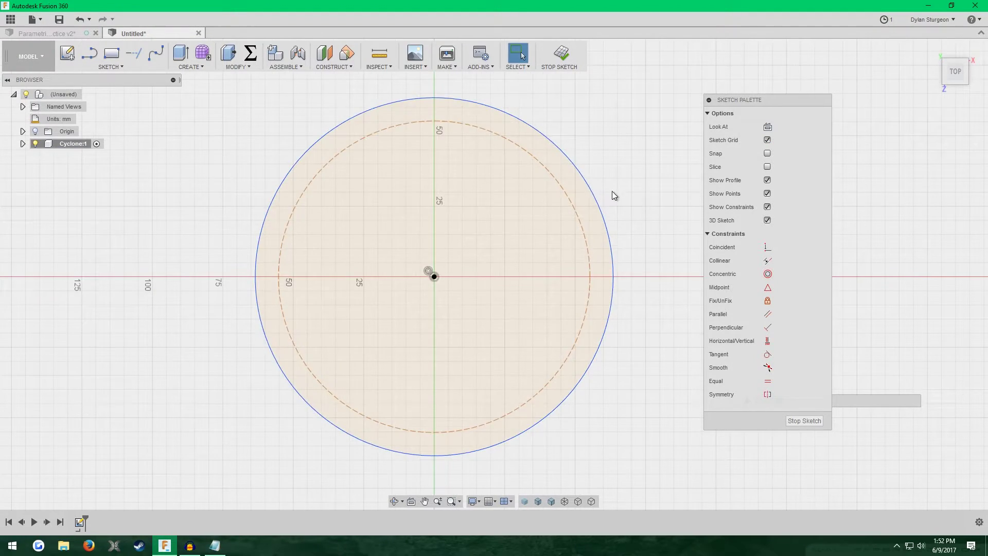
left_click(573, 210)
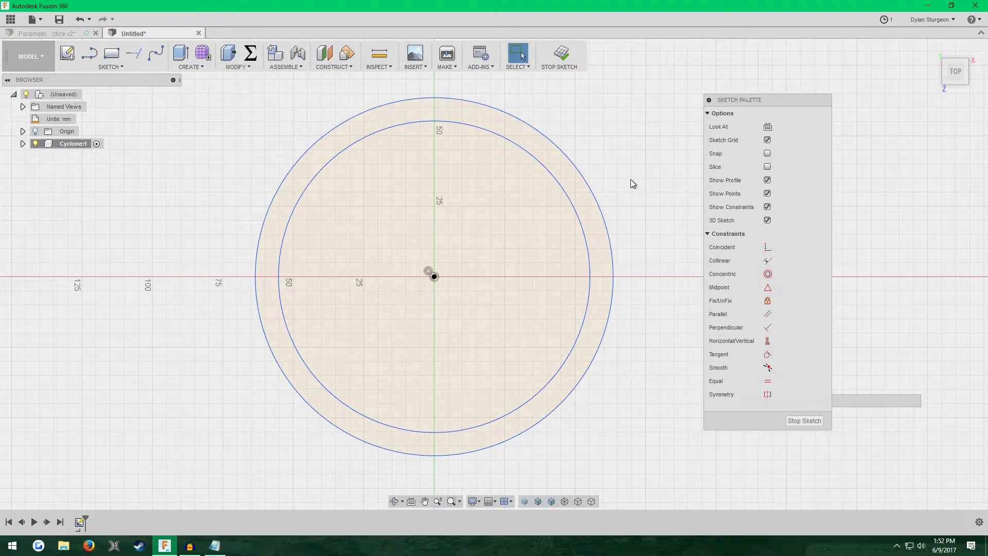
left_click(570, 65)
middle_click_drag(646, 205, 621, 181, "shift")
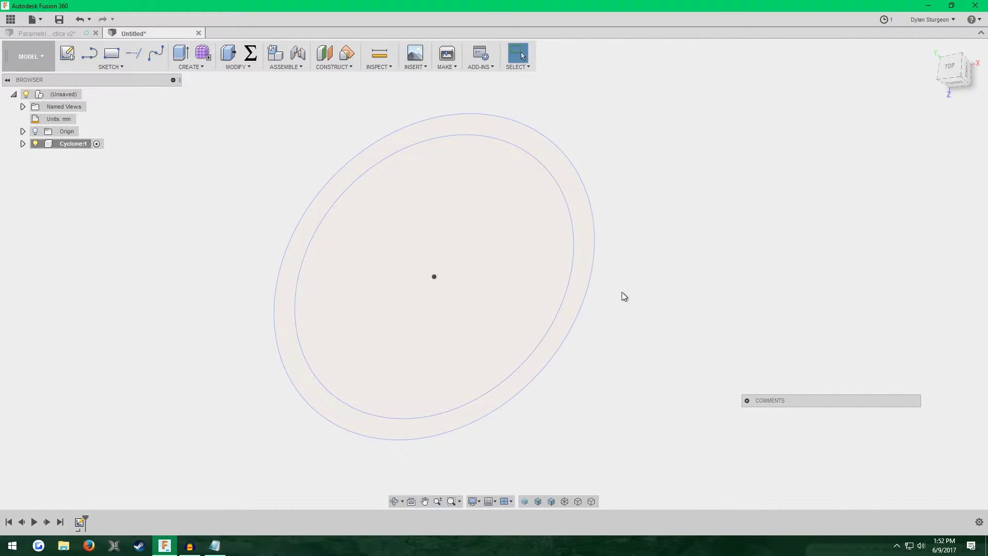
key("e")
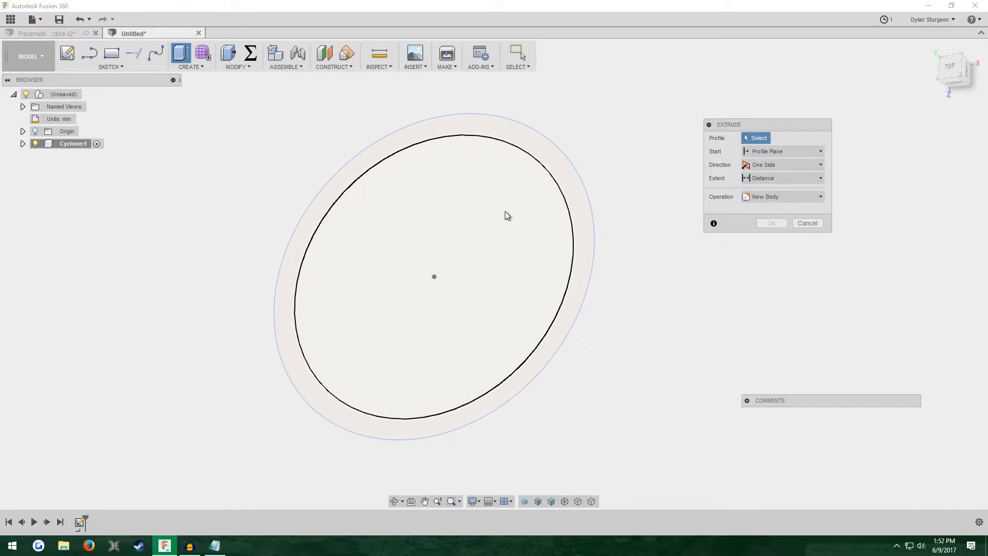
Cancel Extrude, reopen the sketch and turn the inner circle into dashed construction geometry.
left_click(802, 223)
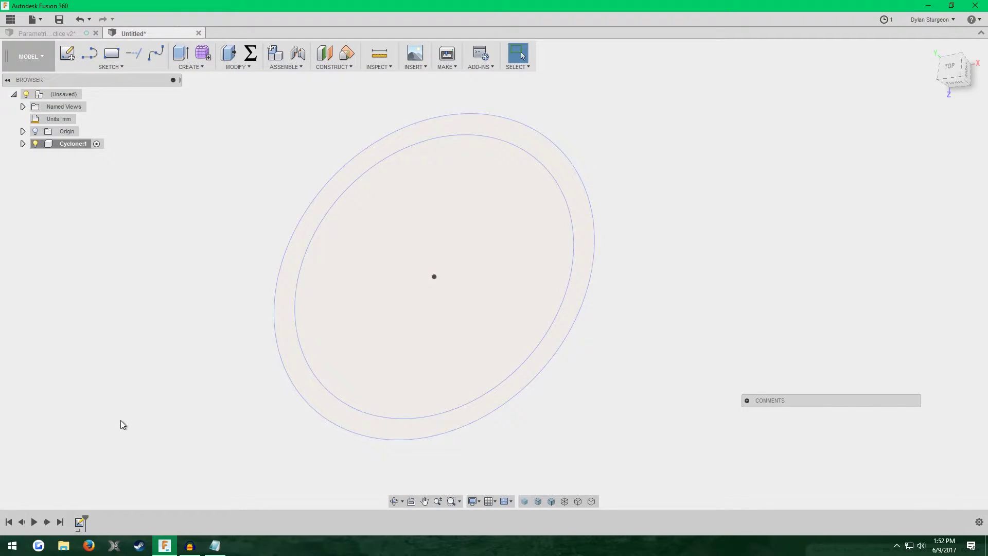
right_click(80, 529)
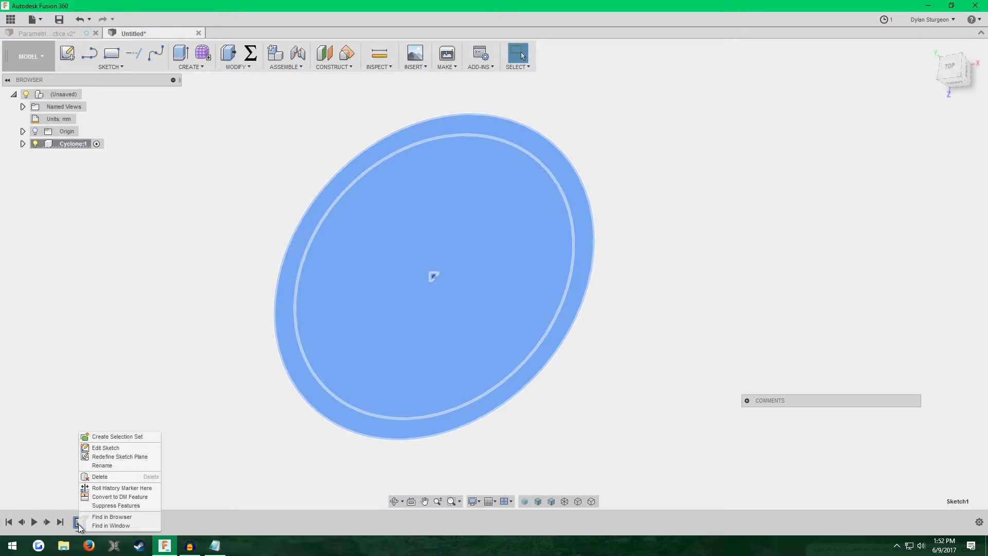
left_click(106, 447)
left_click(585, 218)
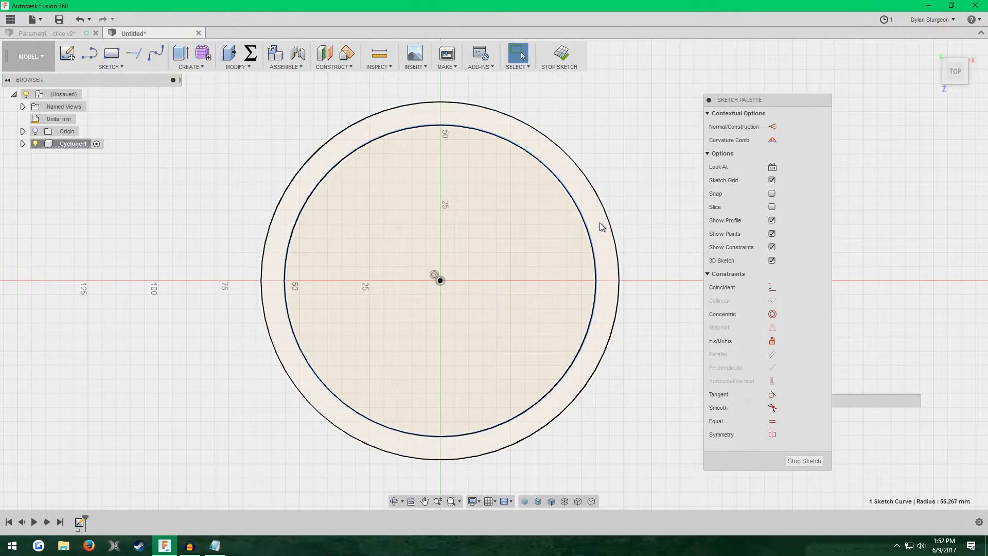
key("x")
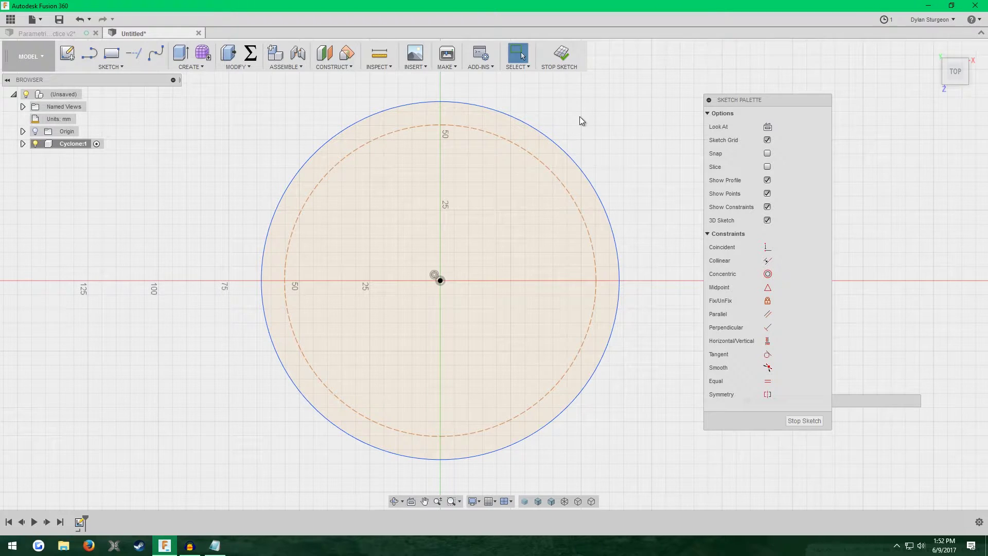
left_click(805, 421)
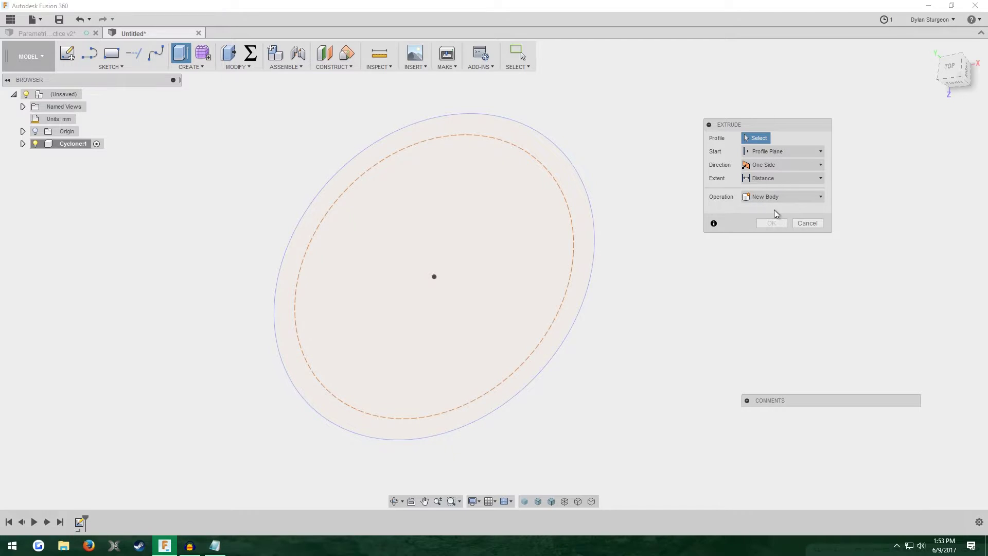
left_click(805, 224)
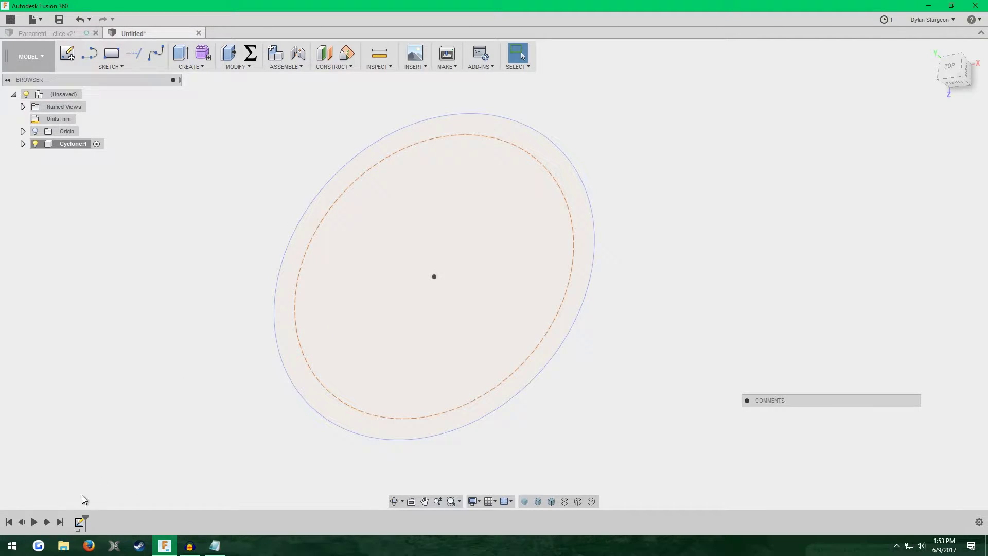
Reopen the sketch and drive the dashed circle's diameter with Bottom_Diameter (150 mm).
right_click(80, 522)
left_click(105, 453)
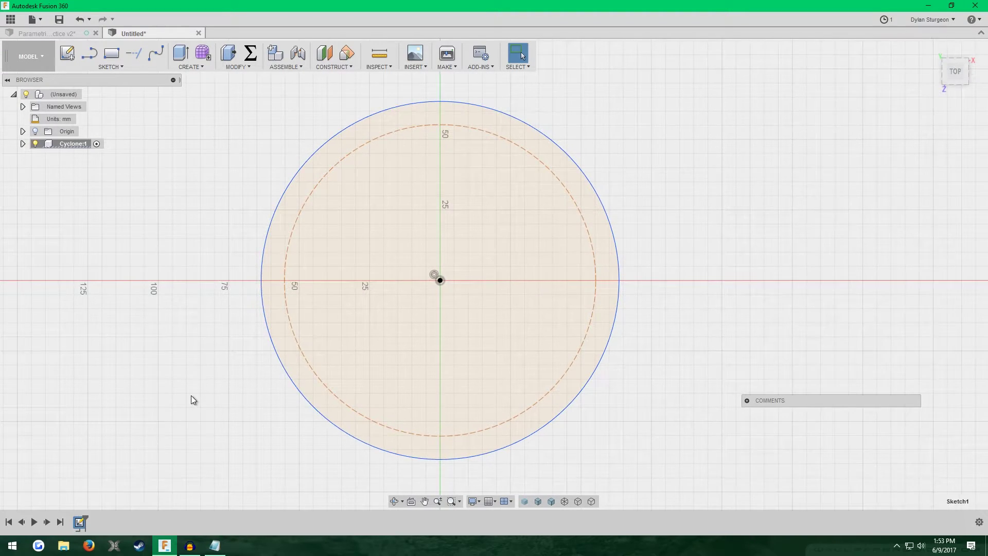
scroll(190, 385, "up", 1)
scroll(242, 397, "down", 2)
scroll(426, 372, "up", 1)
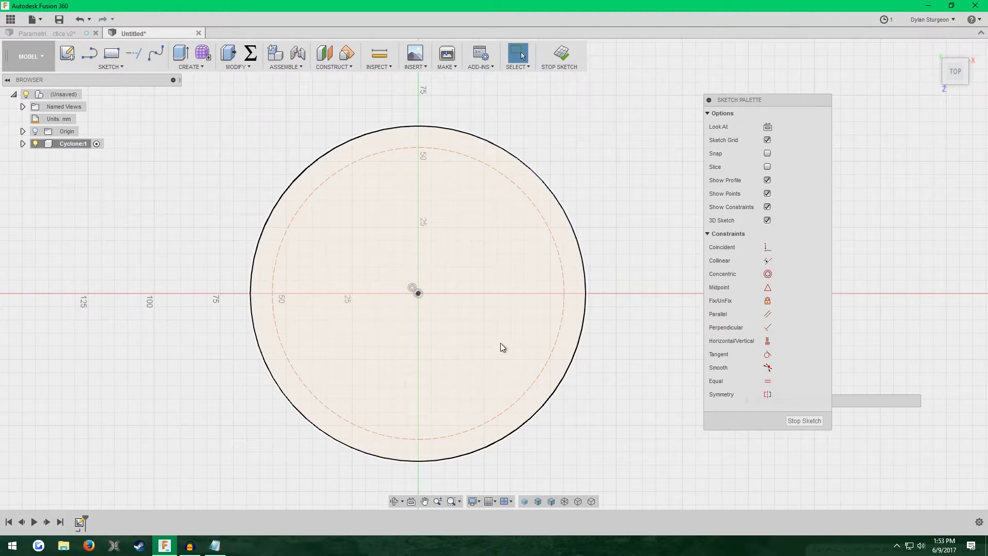
key("d")
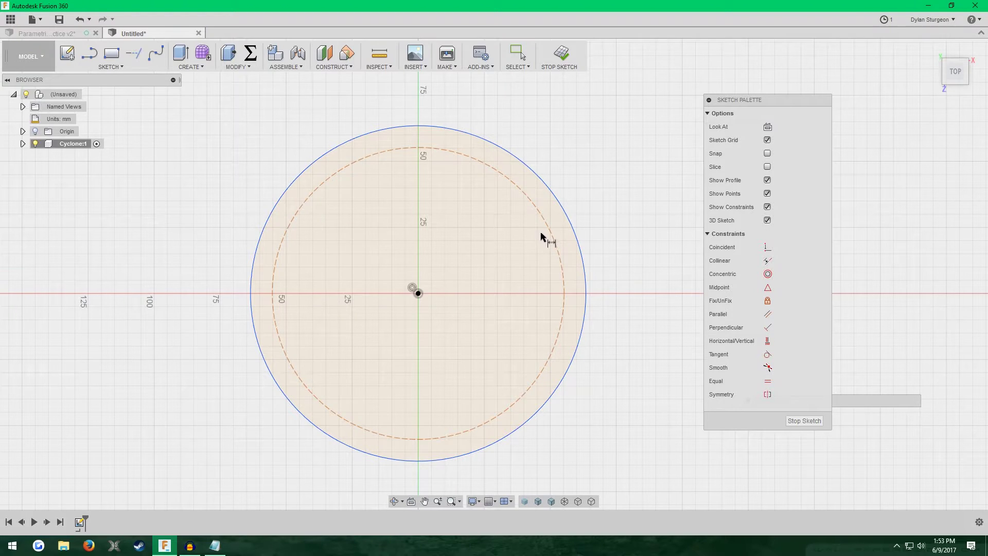
left_click(550, 232)
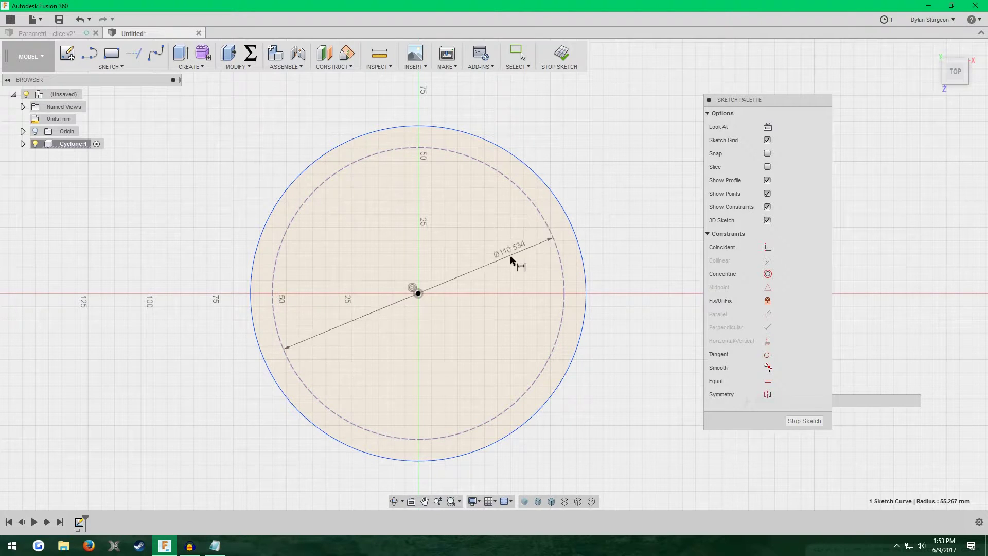
left_click(498, 296)
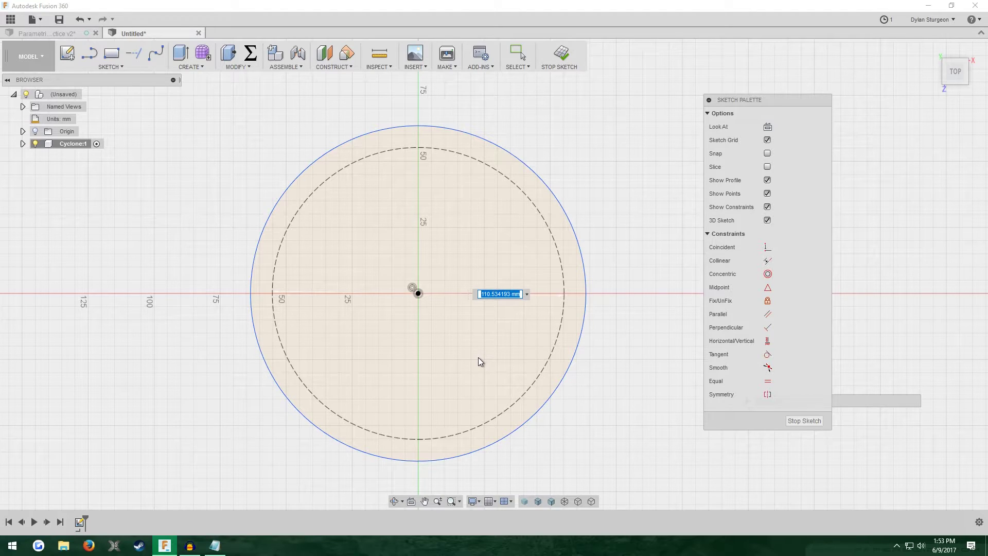
type("Bo")
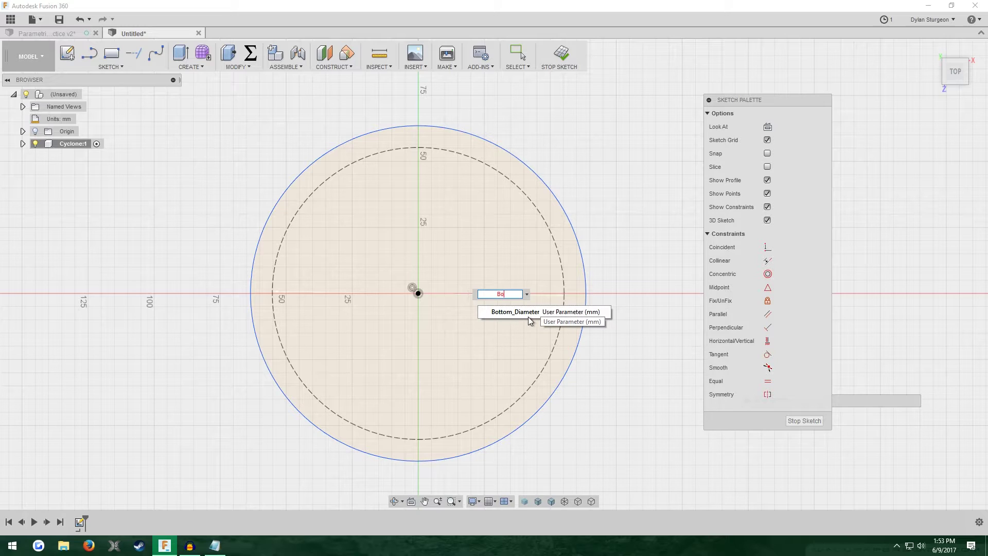
left_click(538, 312)
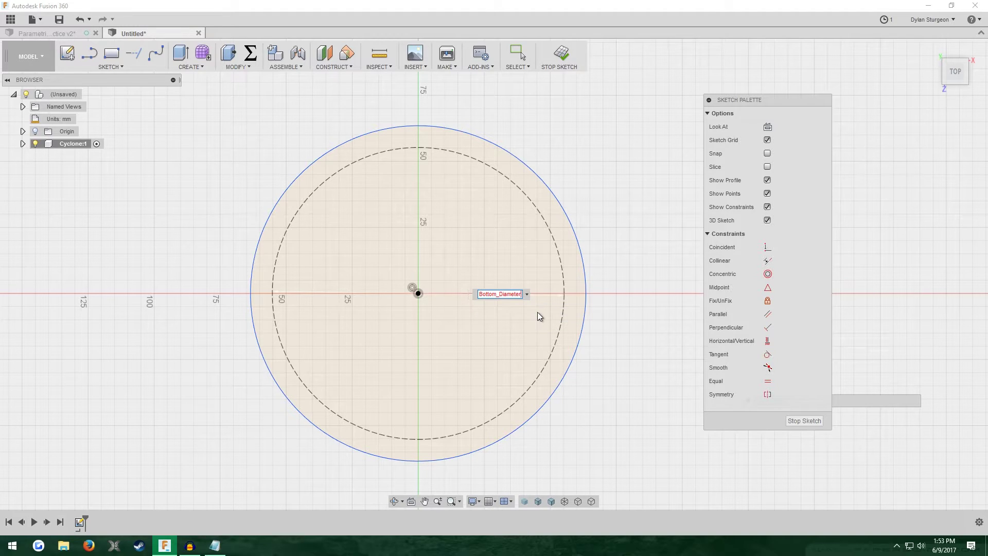
key("Return")
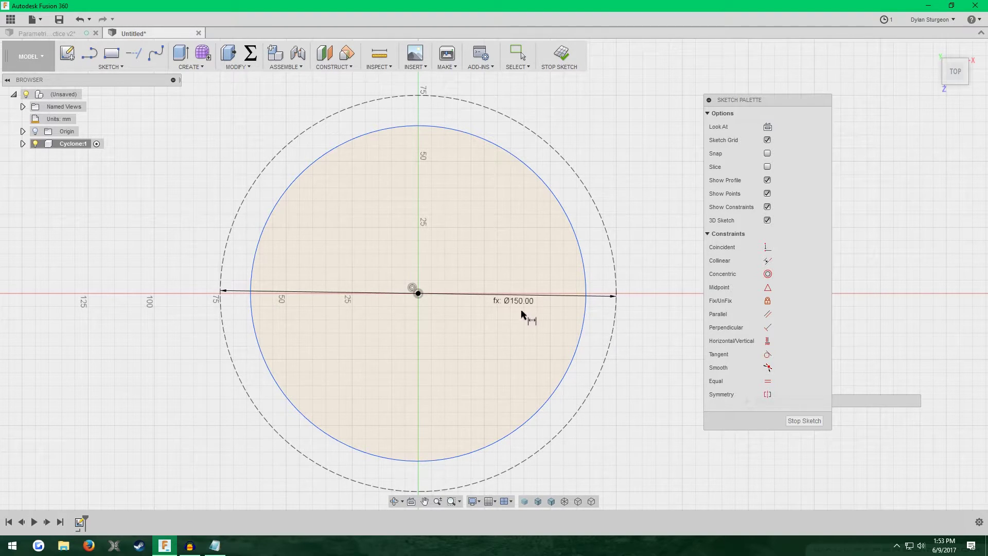
key("Escape")
Dimension the gap between the dashed and outer circles as Wall_Thickness (4 mm).
left_click_drag(521, 157, 572, 132)
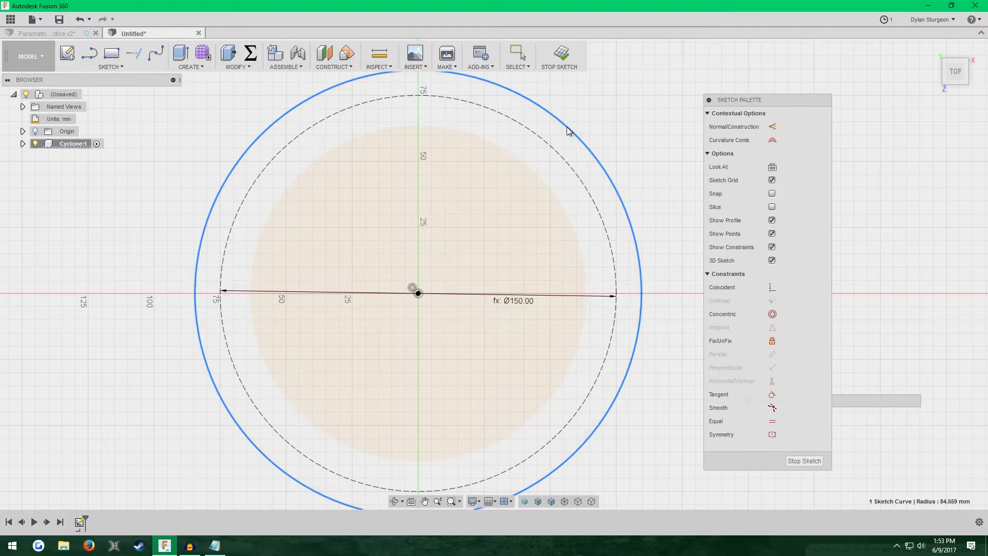
left_click(604, 132)
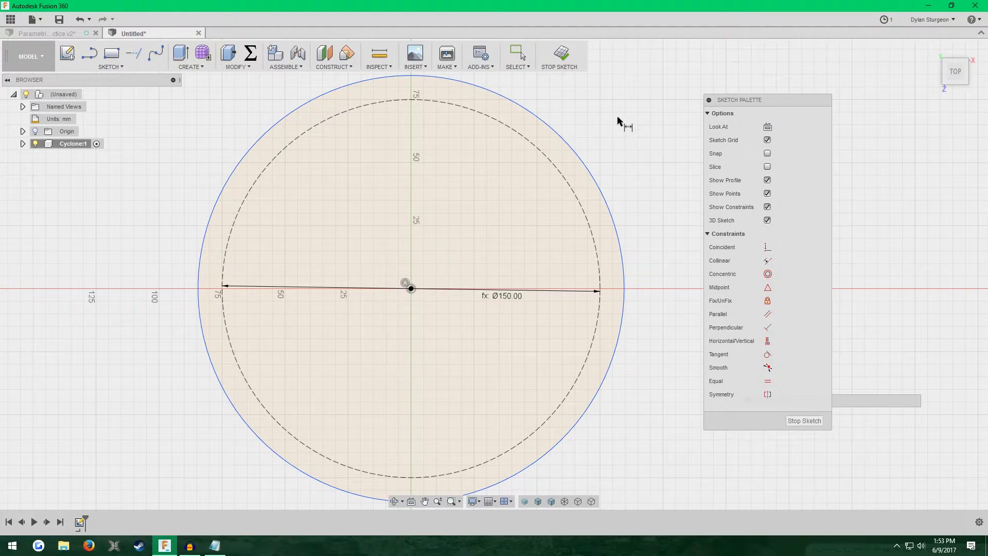
left_click(576, 197)
left_click(597, 185, "ctrl")
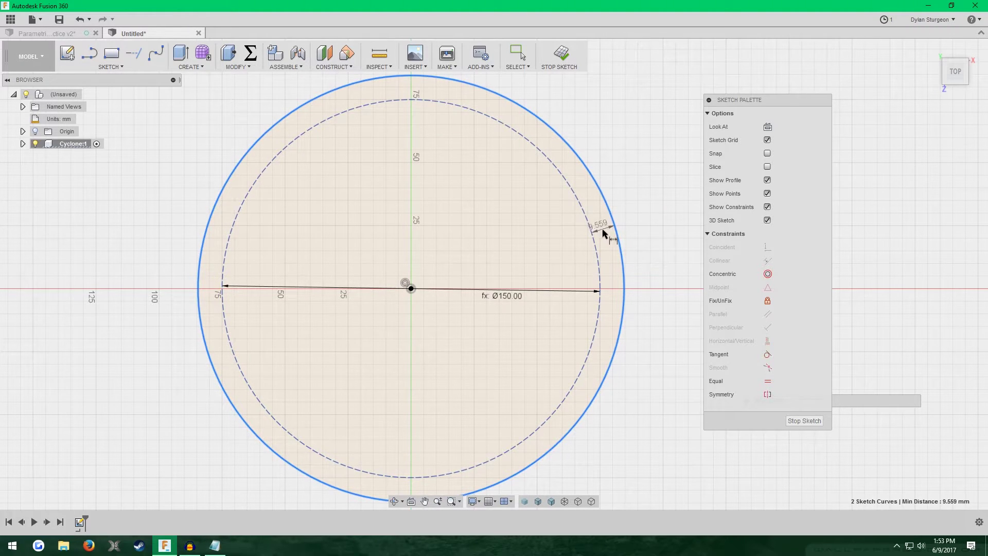
left_click(607, 226)
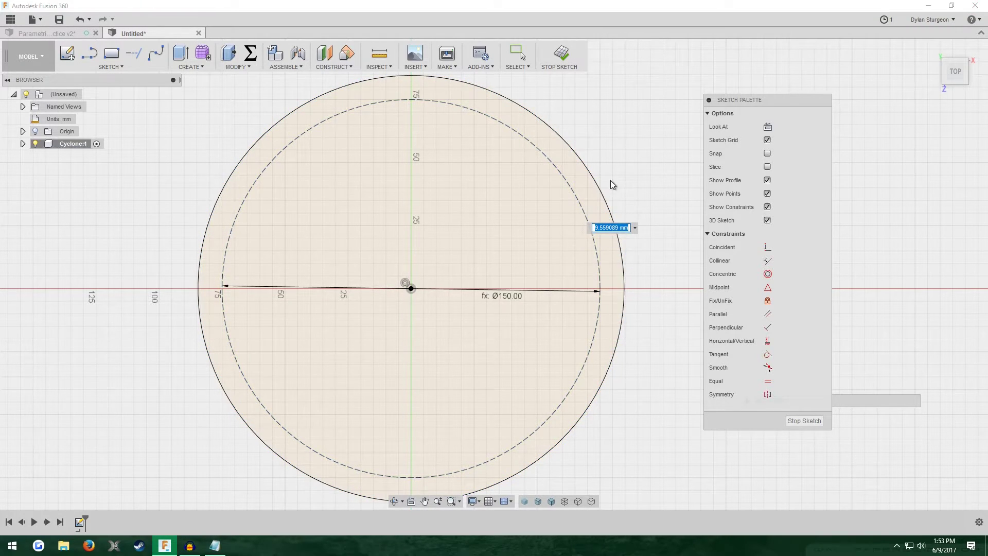
type("Wall")
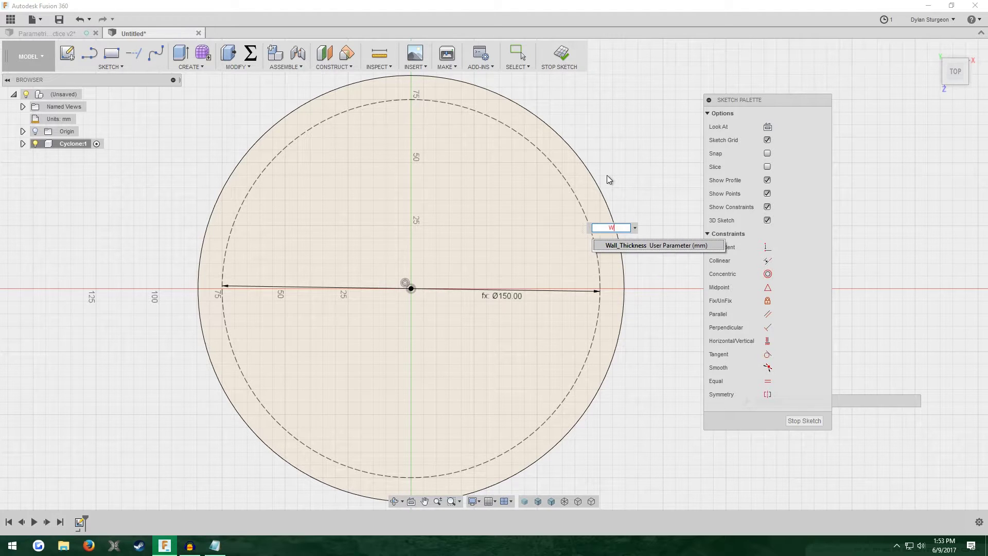
left_click(645, 245)
key("Return")
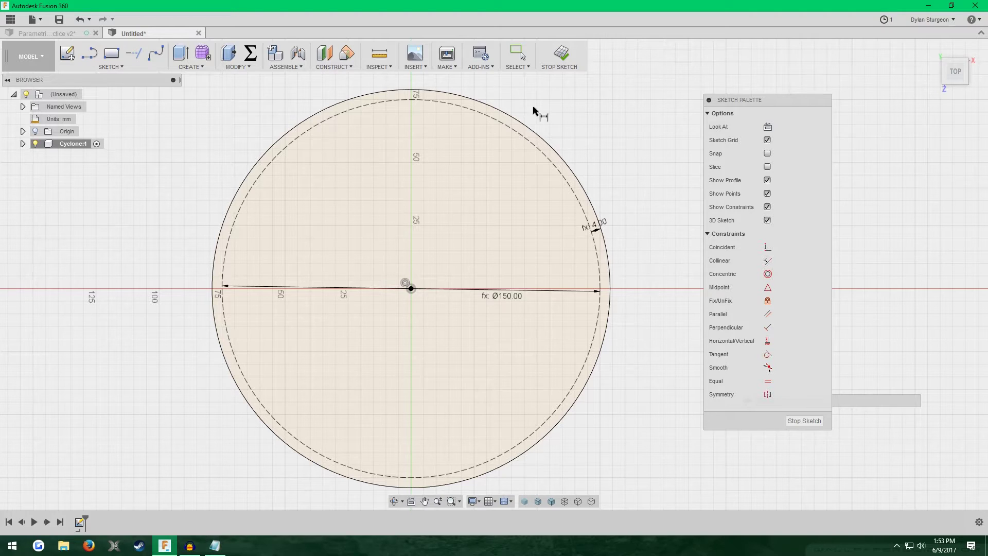
scroll(633, 154, "down", 2)
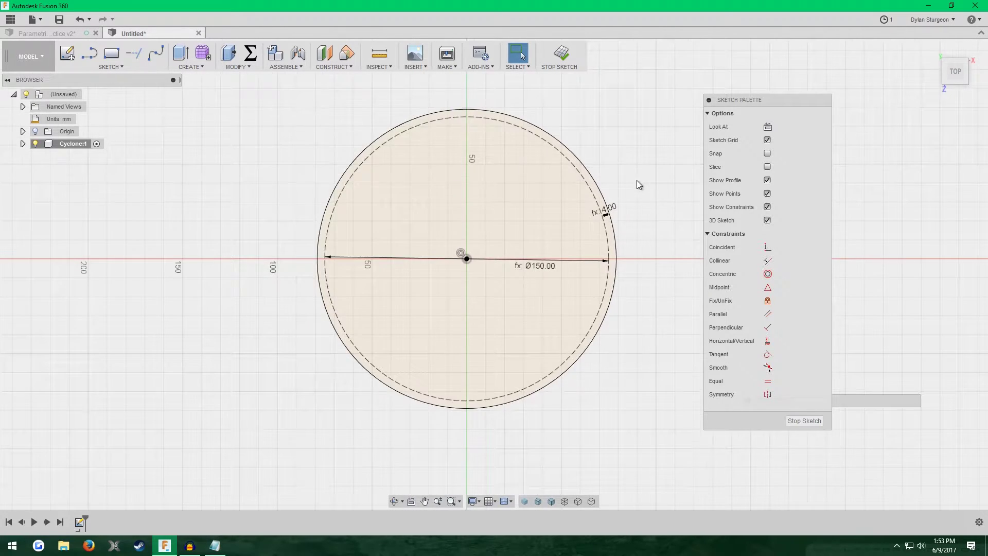
scroll(638, 183, "up", 3)
Finish the base circle sketch and return to the isometric home view.
left_click(569, 58)
scroll(721, 206, "down", 3)
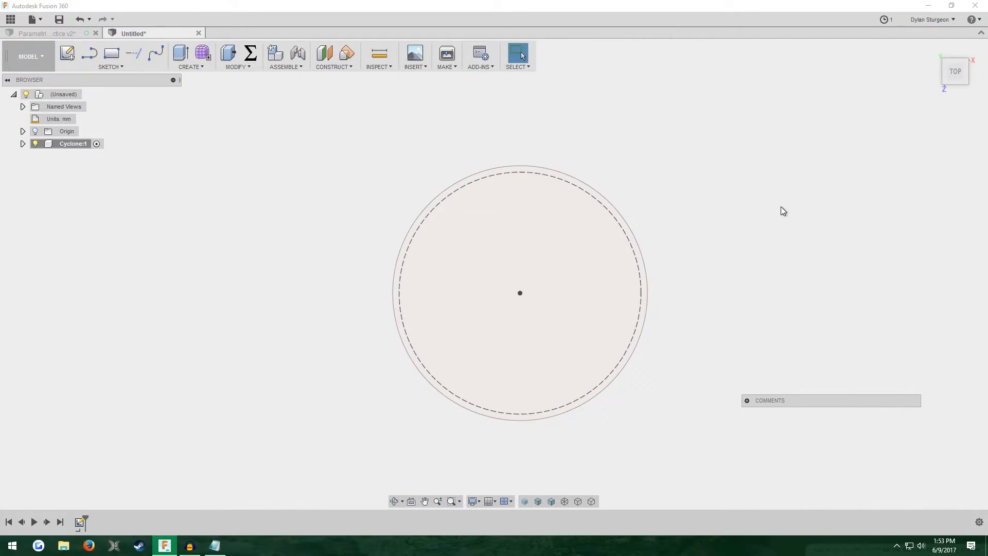
left_click(932, 50)
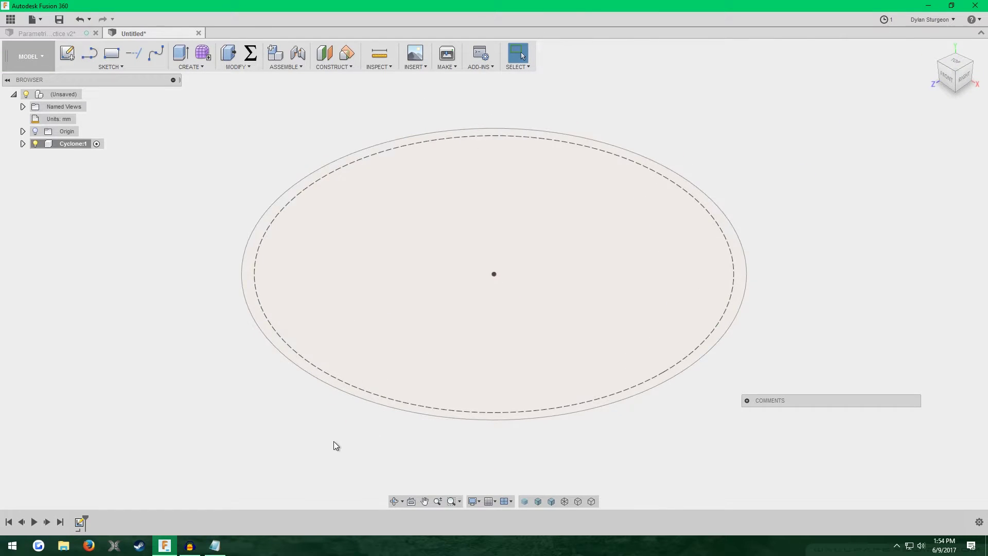
scroll(289, 440, "down", 3)
scroll(228, 398, "up", 3)
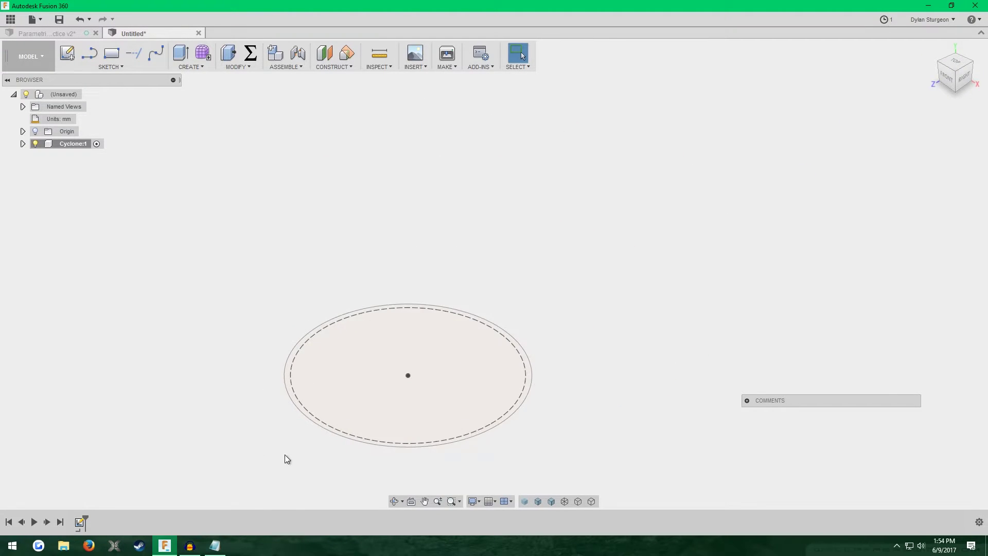
Create an offset plane from the circle profile at distance Height (300 mm).
left_click(320, 53)
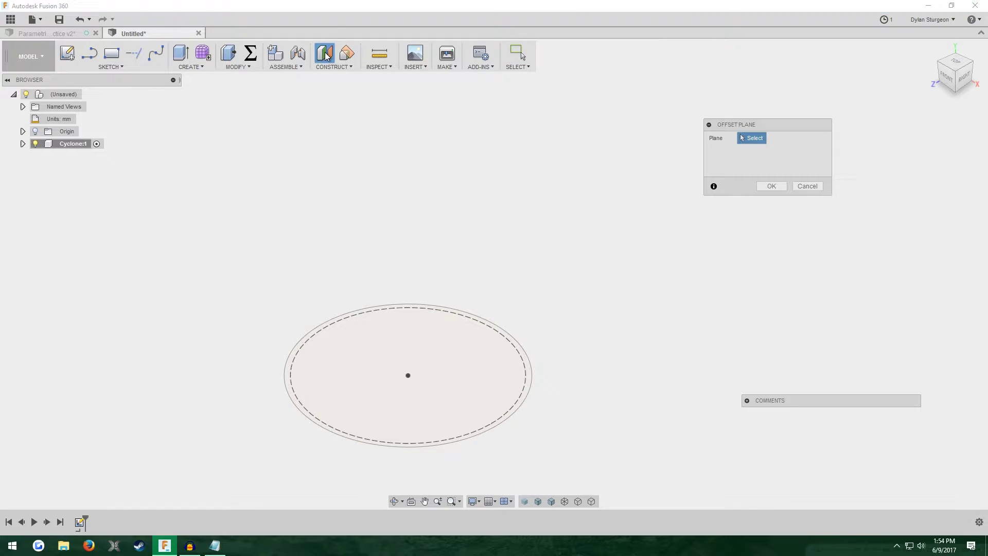
left_click(394, 345)
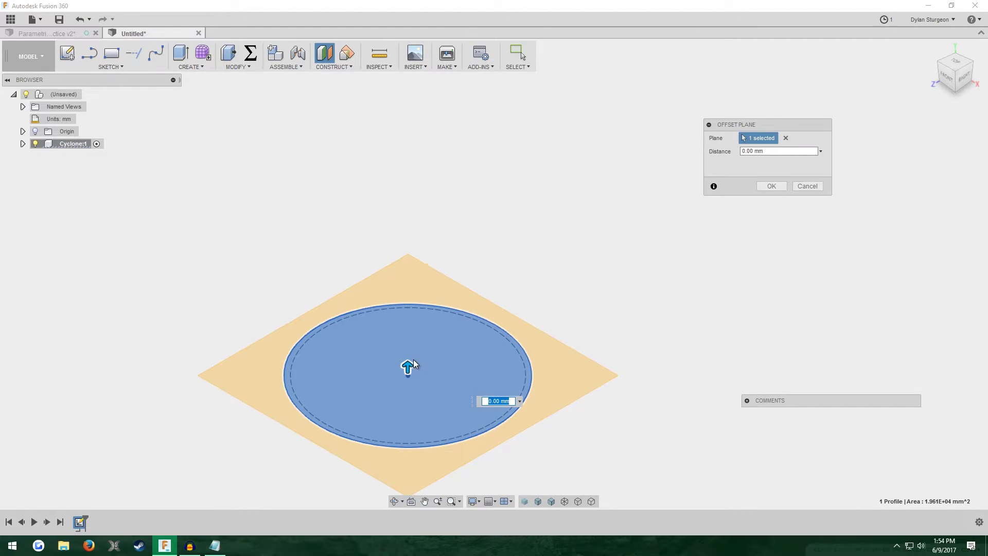
left_click_drag(413, 362, 408, 191)
left_click(779, 151)
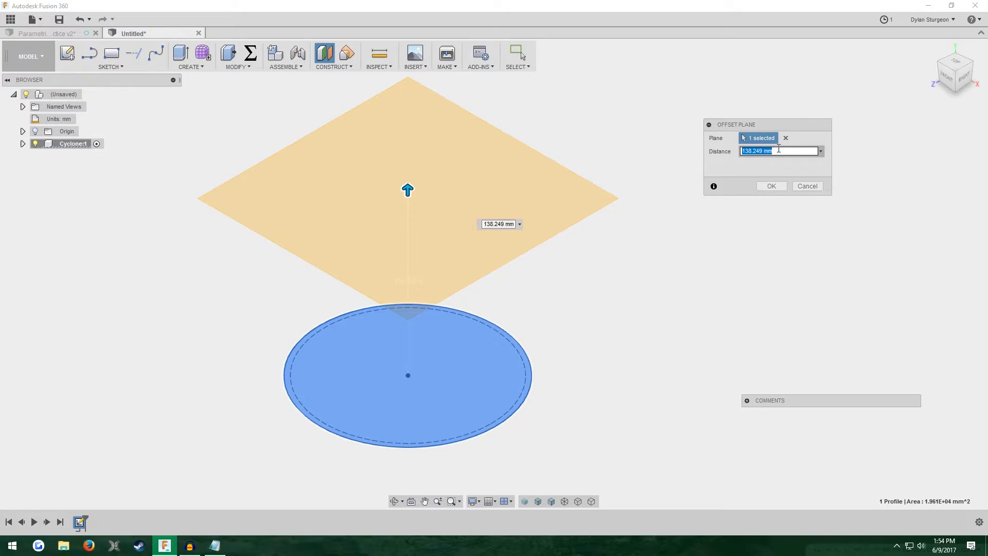
type("Height")
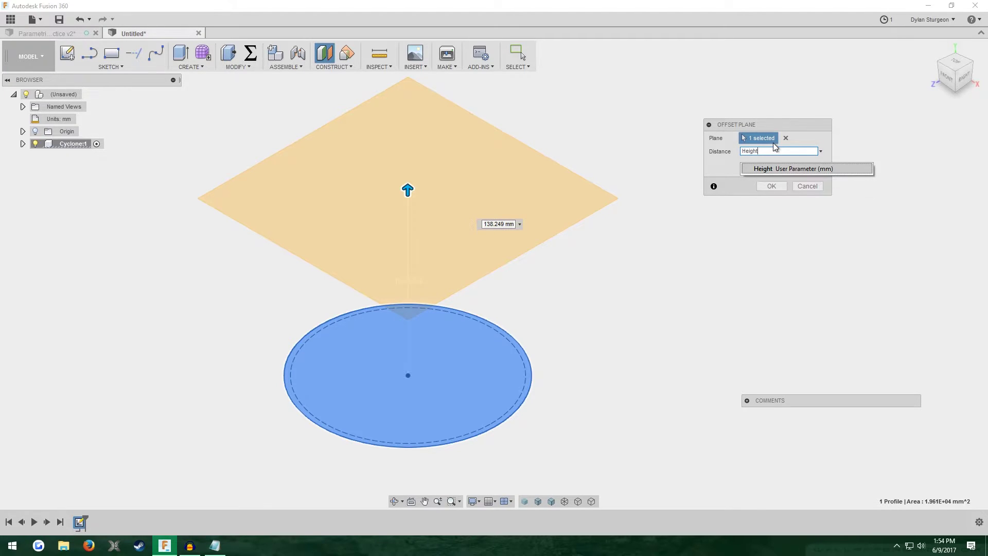
left_click(806, 168)
left_click(771, 186)
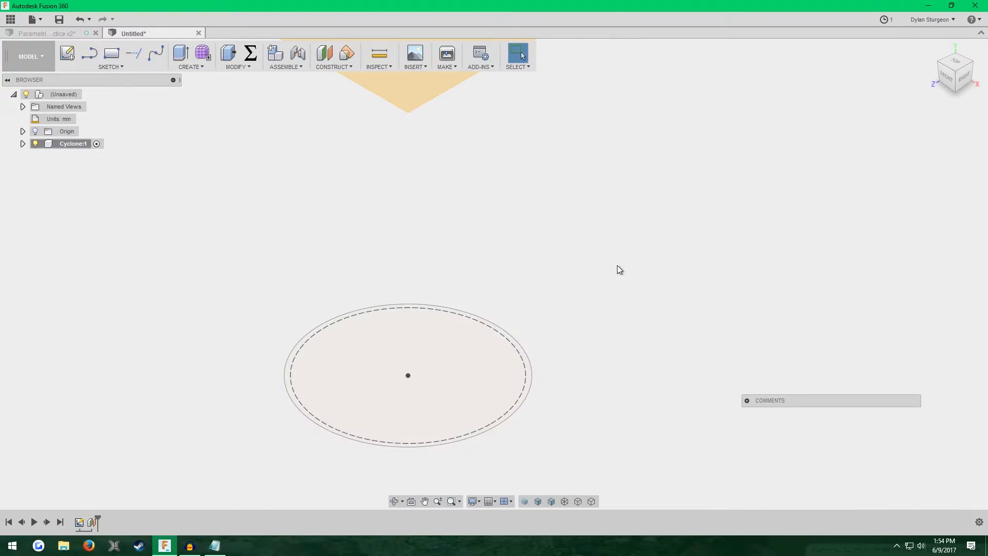
scroll(570, 287, "down", 5)
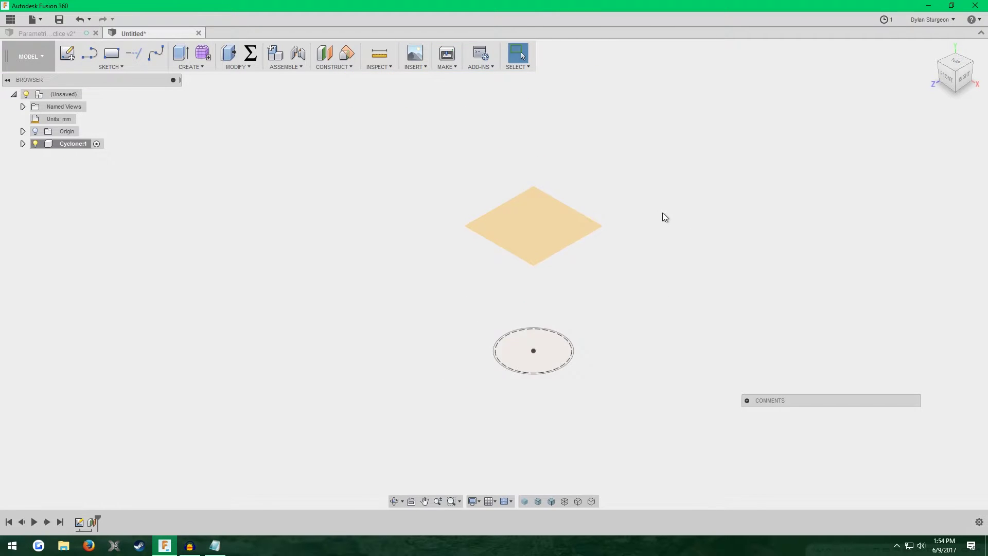
scroll(663, 212, "up", 2)
scroll(589, 416, "up", 2)
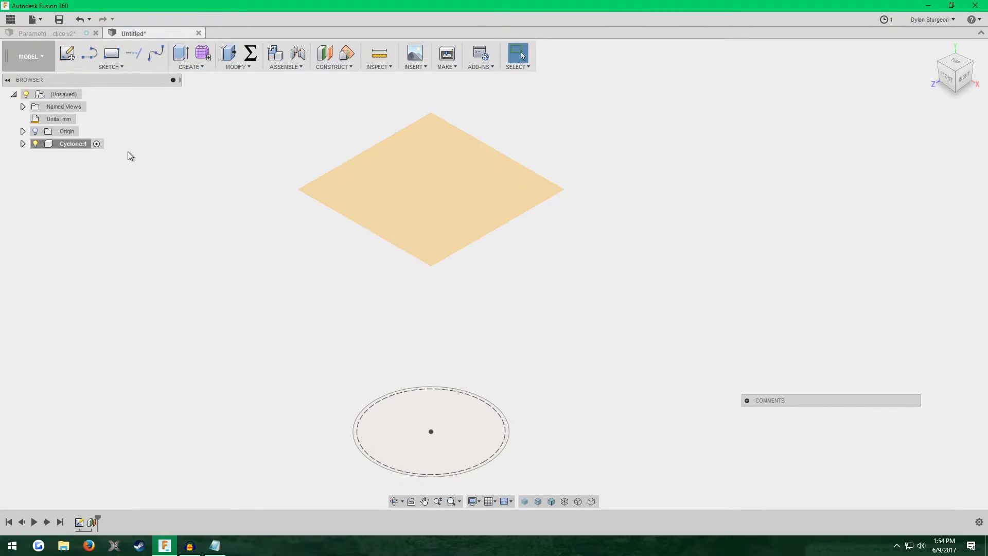
Hide Sketch1 and start a new sketch on the offset plane.
left_click(22, 144)
left_click(32, 168)
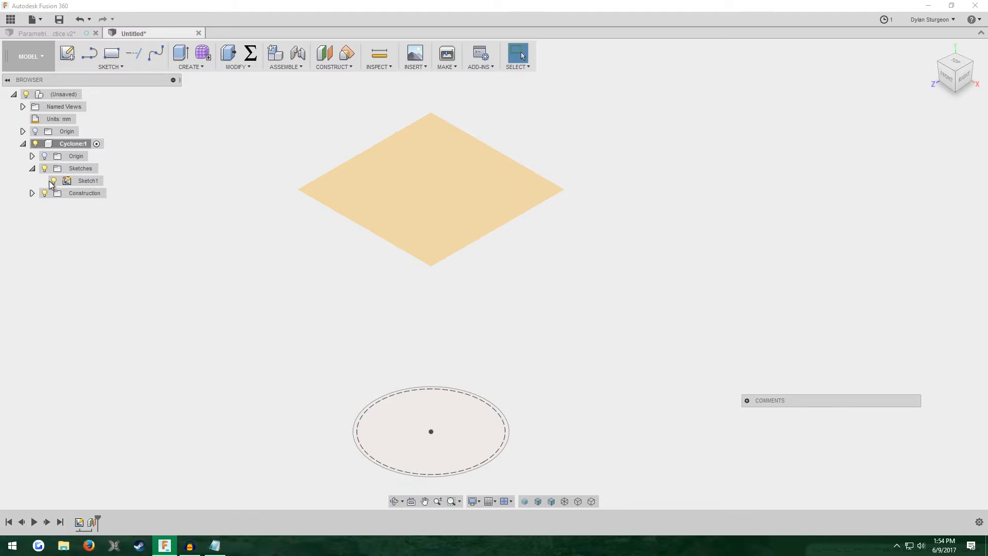
left_click(54, 181)
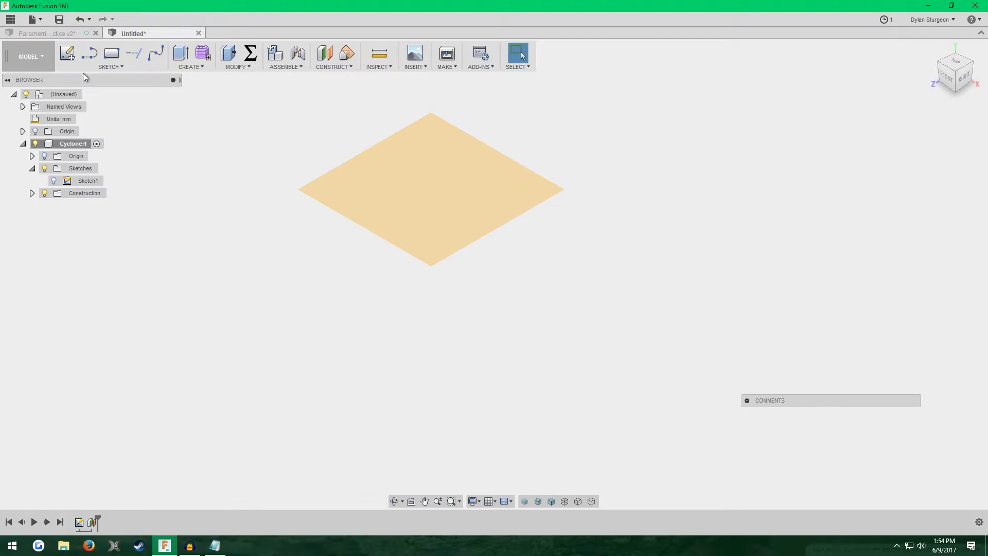
left_click(67, 53)
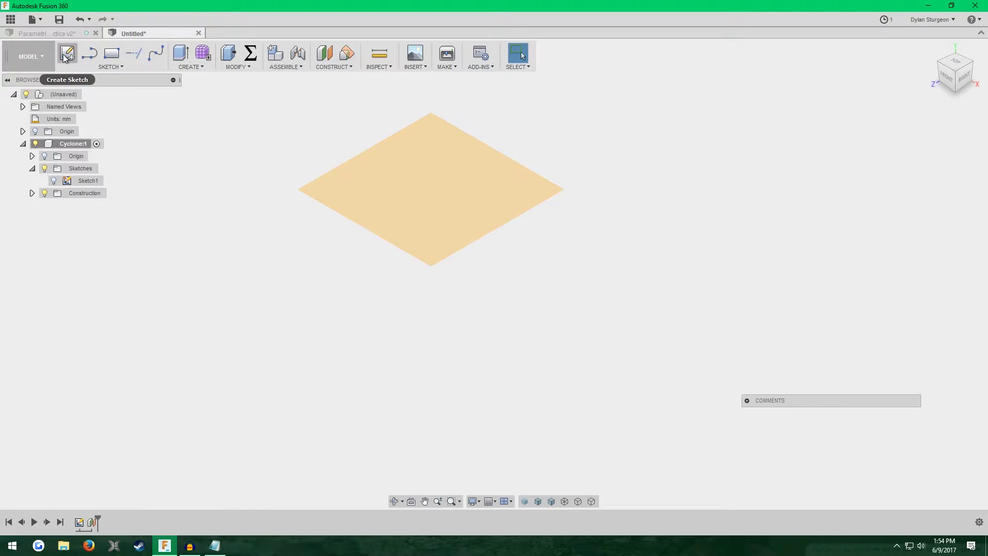
left_click(416, 164)
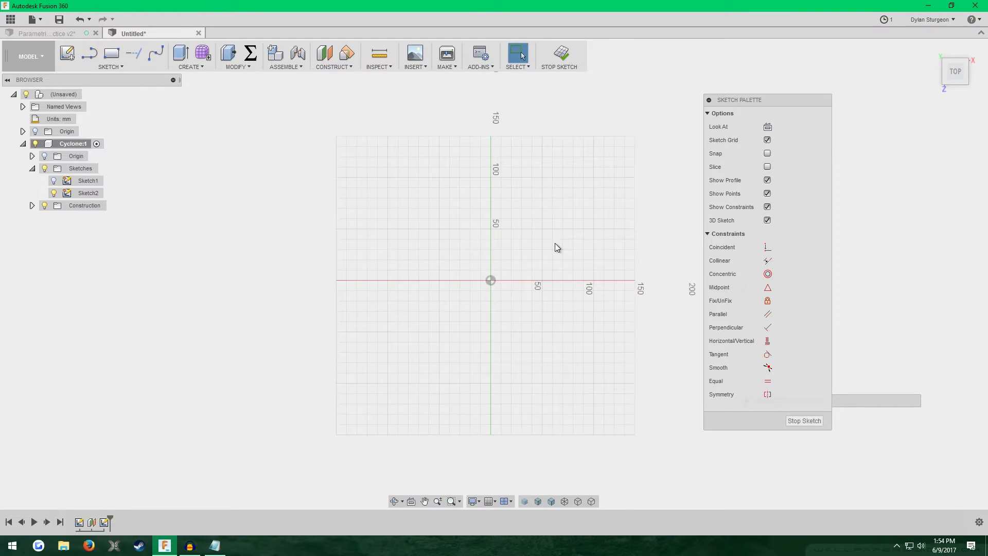
scroll(533, 253, "up", 2)
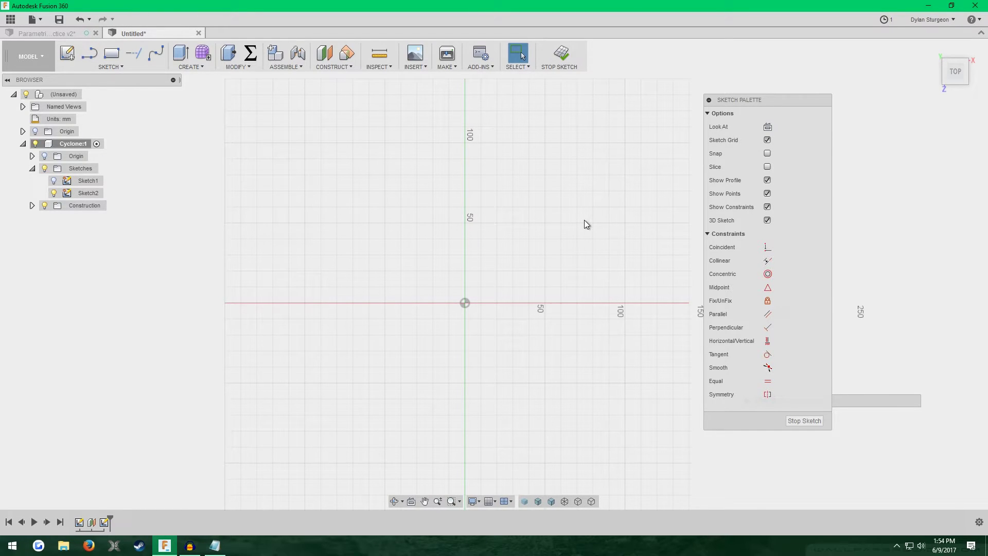
Draw two concentric circles at the origin and make the inner one construction geometry.
key("c")
left_click(465, 303)
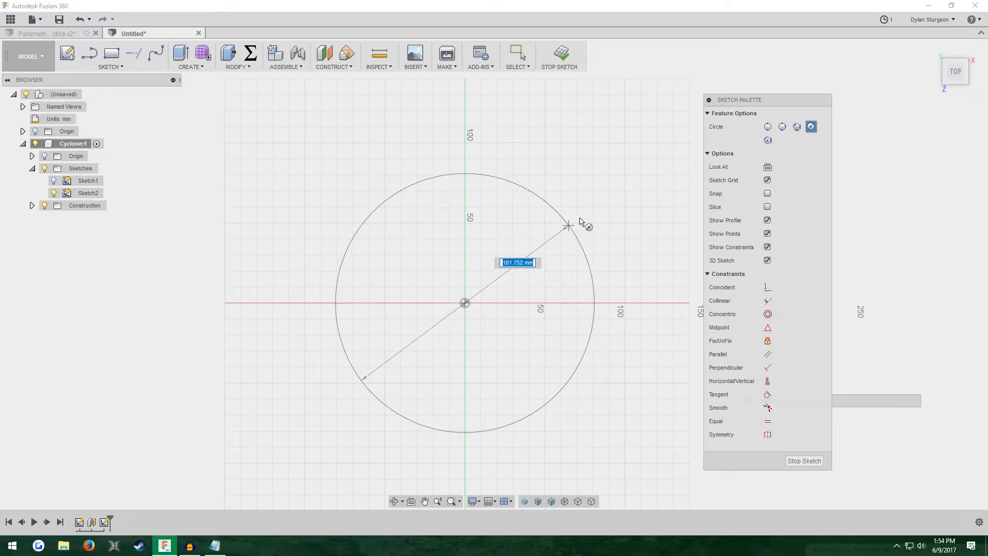
left_click(652, 151)
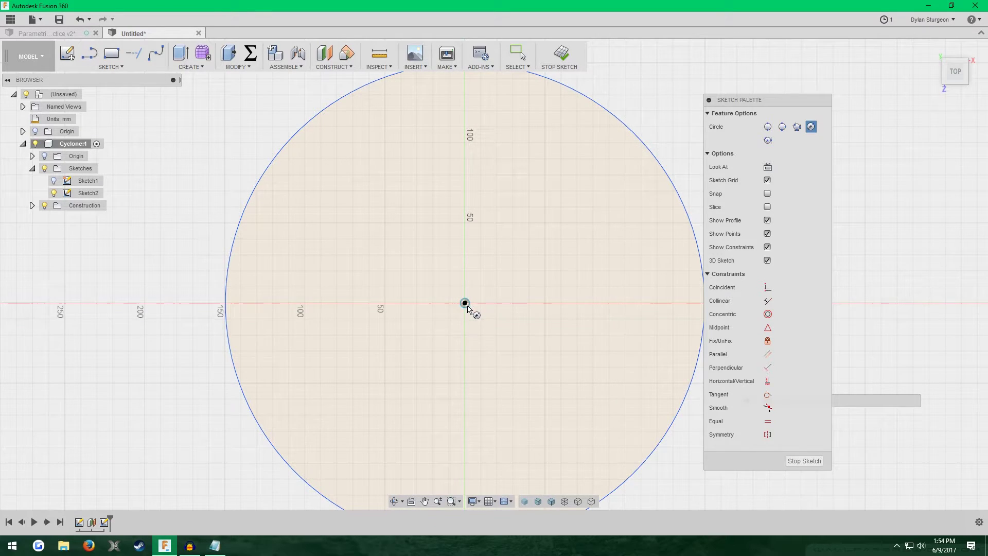
left_click(465, 303)
left_click(615, 150)
key("Escape")
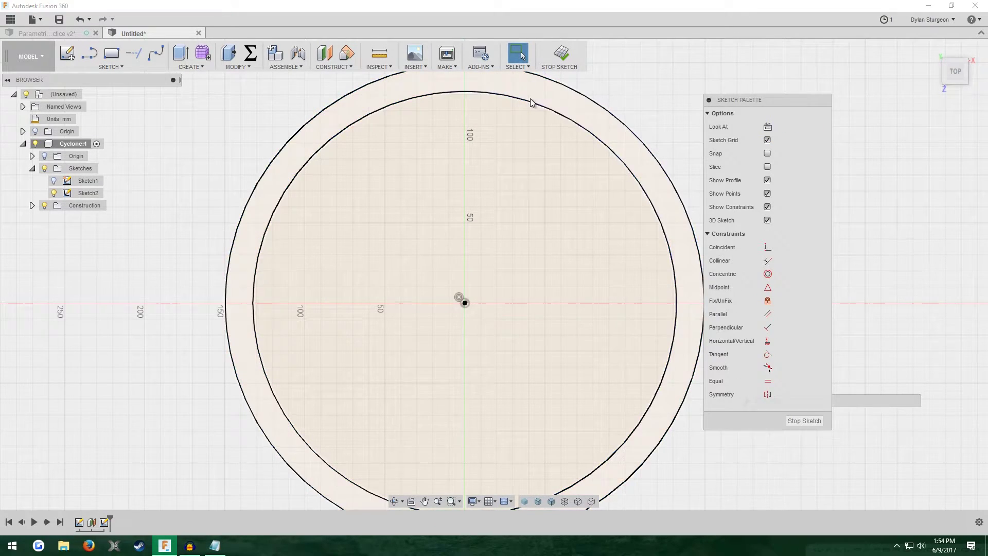
left_click(530, 100)
key("x")
scroll(520, 129, "down", 3)
Dimension the dashed circle's diameter as Top_Diameter.
key("d")
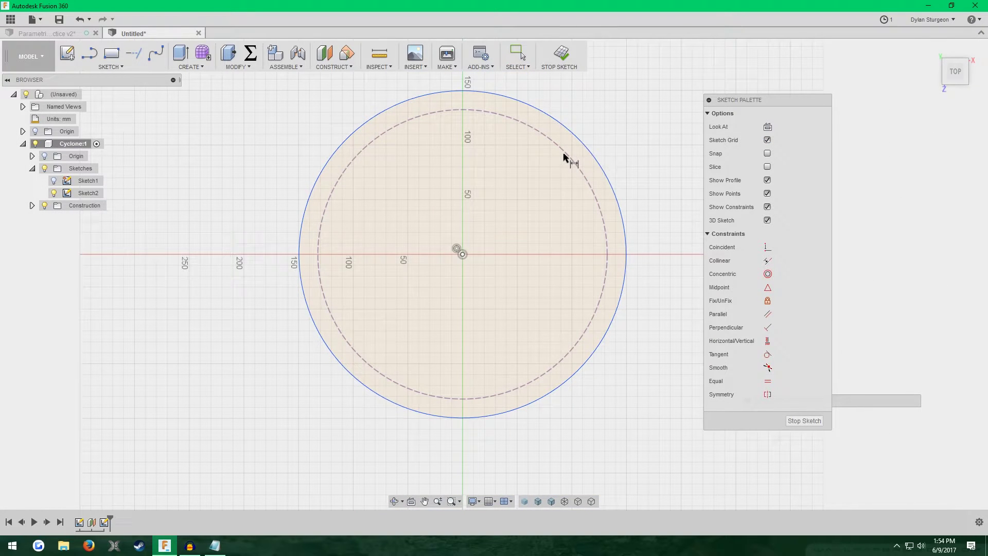
left_click(565, 155)
left_click(531, 221)
type("To")
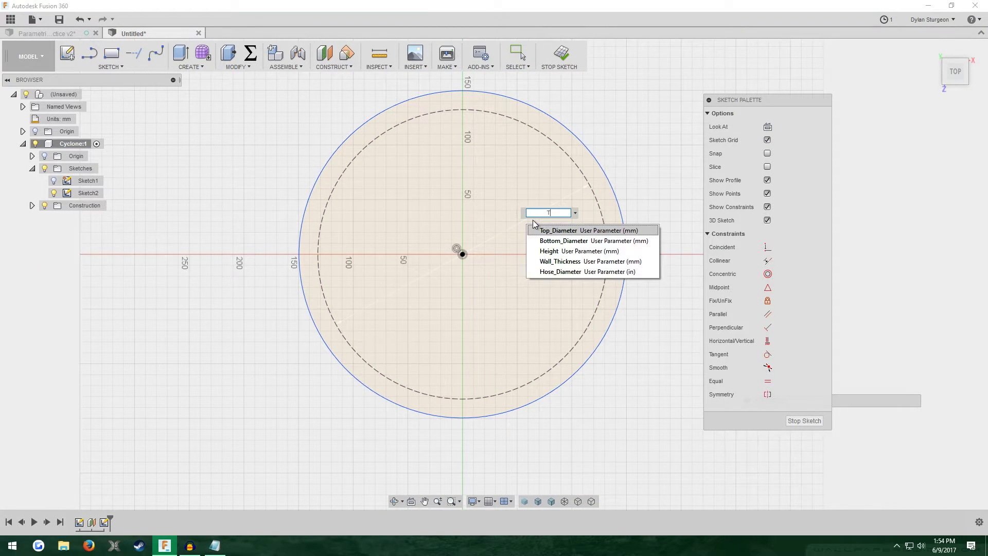
left_click(572, 230)
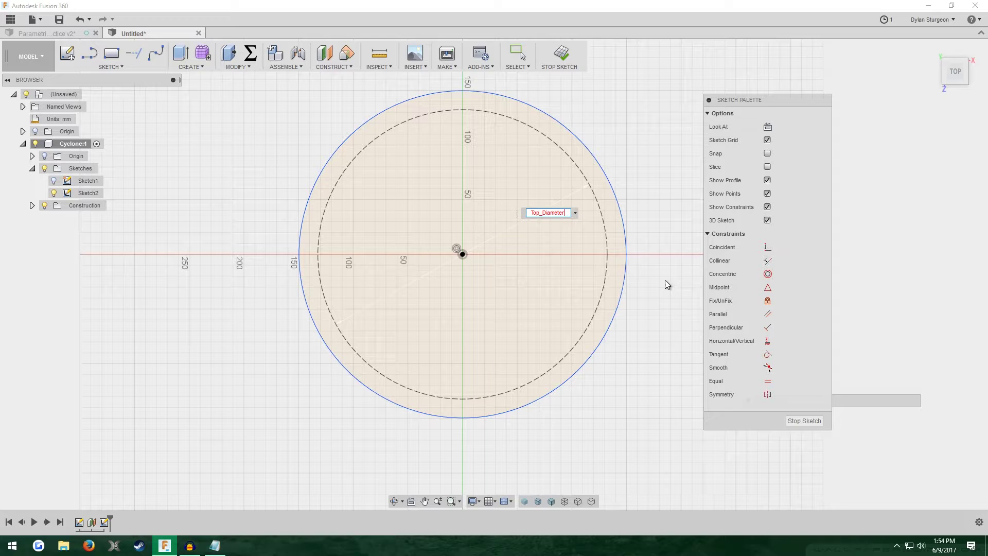
key("Return")
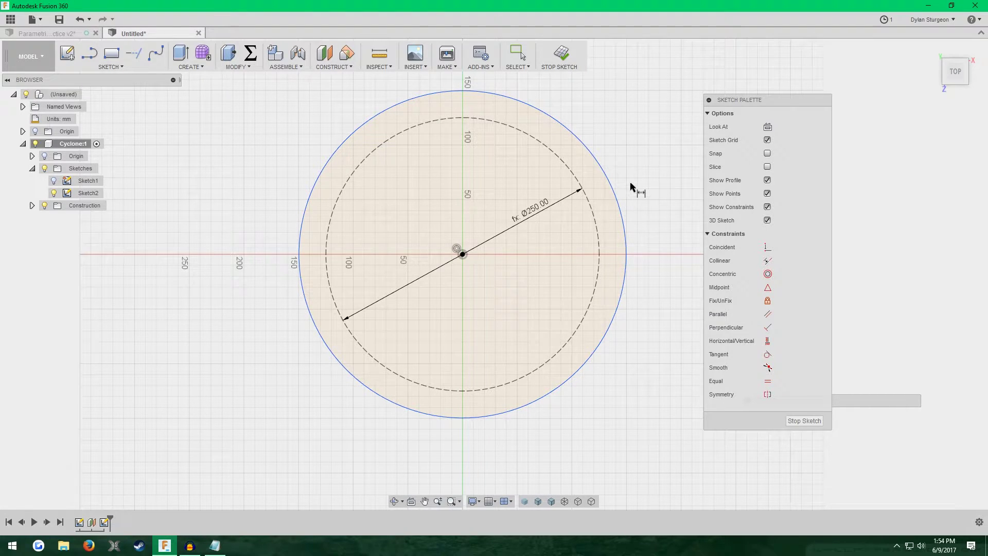
Dimension the outer-to-dashed circle gap as Wall_Thickness, then finish the sketch and go home.
left_click(623, 213)
left_click(599, 235)
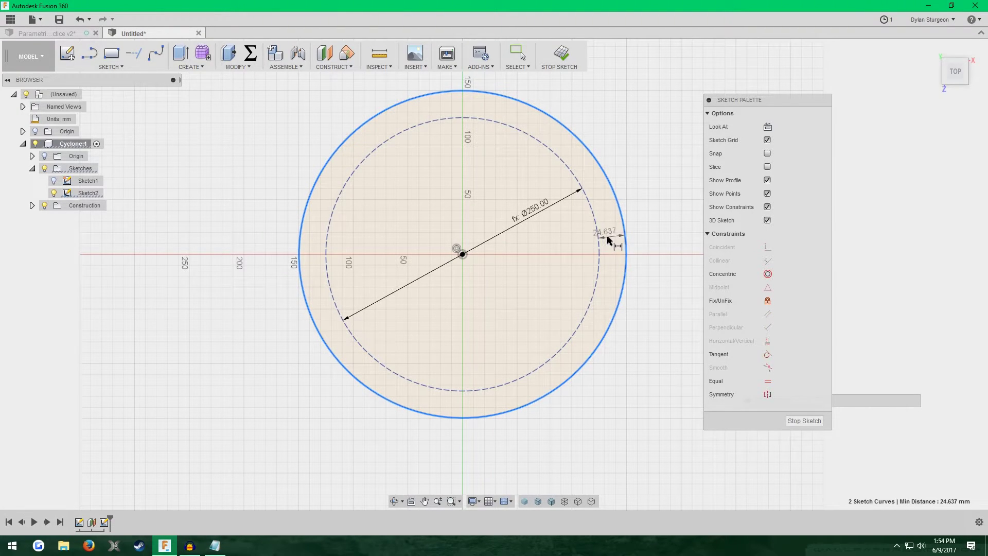
left_click(618, 241)
scroll(599, 281, "up", 3)
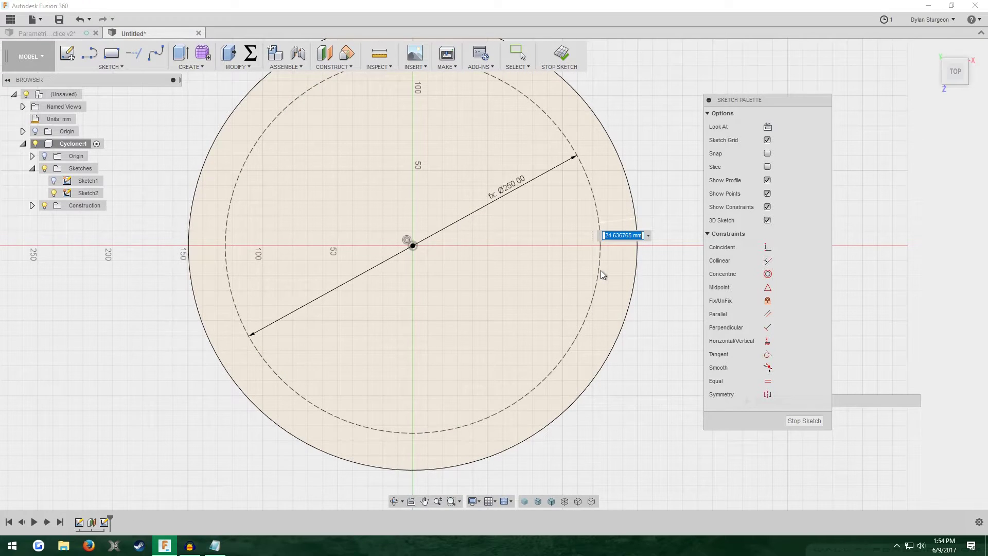
type("Wa")
left_click(632, 256)
key("Return")
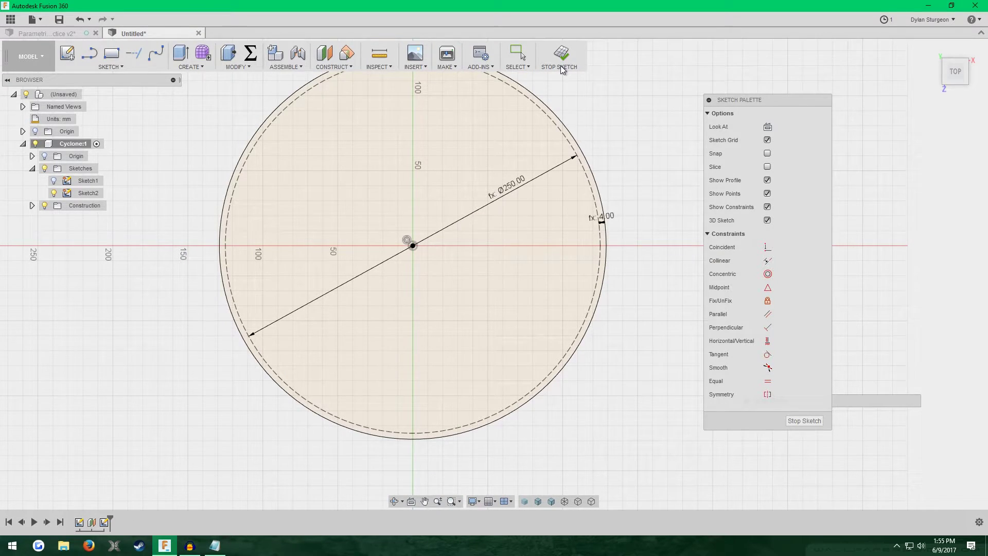
left_click(562, 66)
left_click(932, 50)
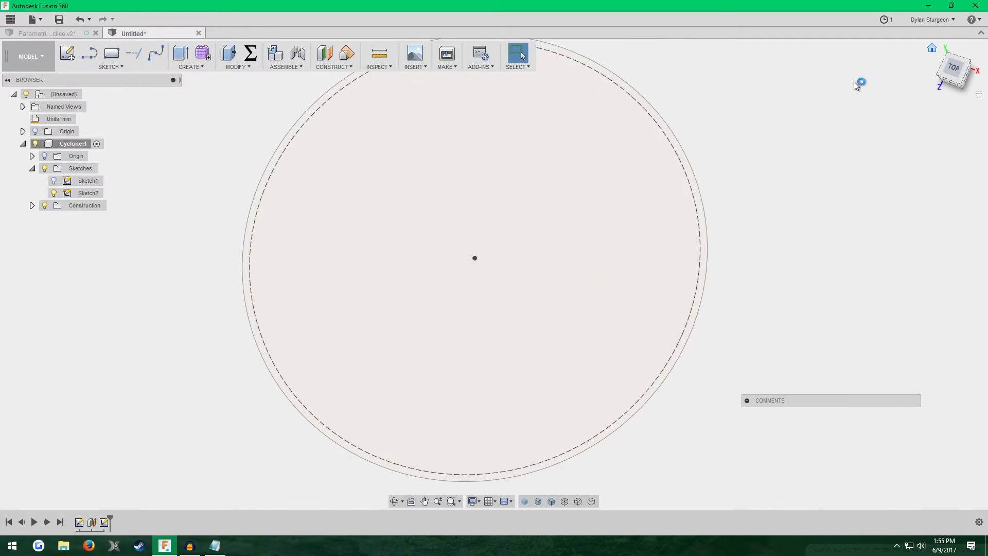
Make Sketch1's circles visible again.
left_click(53, 181)
scroll(190, 164, "down", 3)
scroll(208, 154, "down", 3)
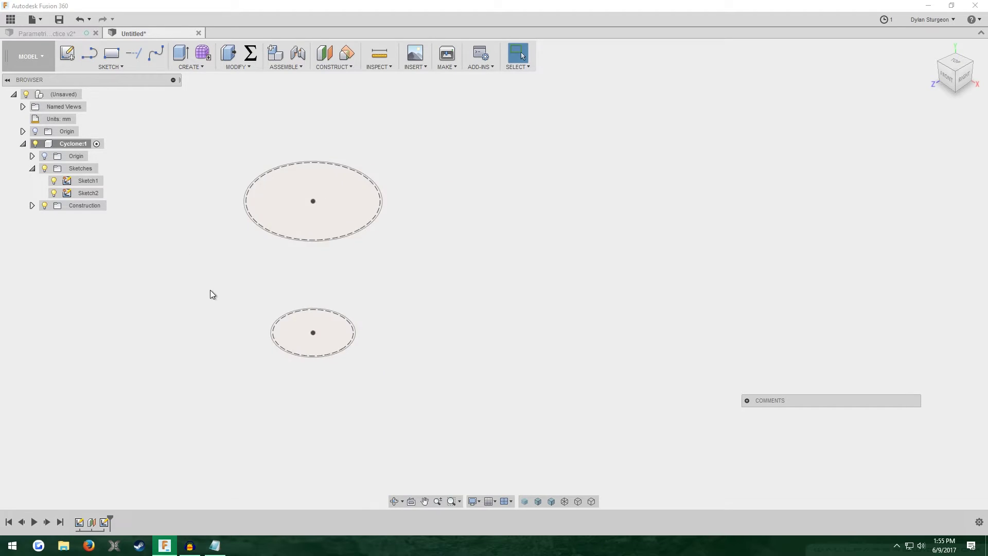
scroll(212, 293, "up", 4)
scroll(223, 276, "down", 2)
scroll(210, 168, "down", 1)
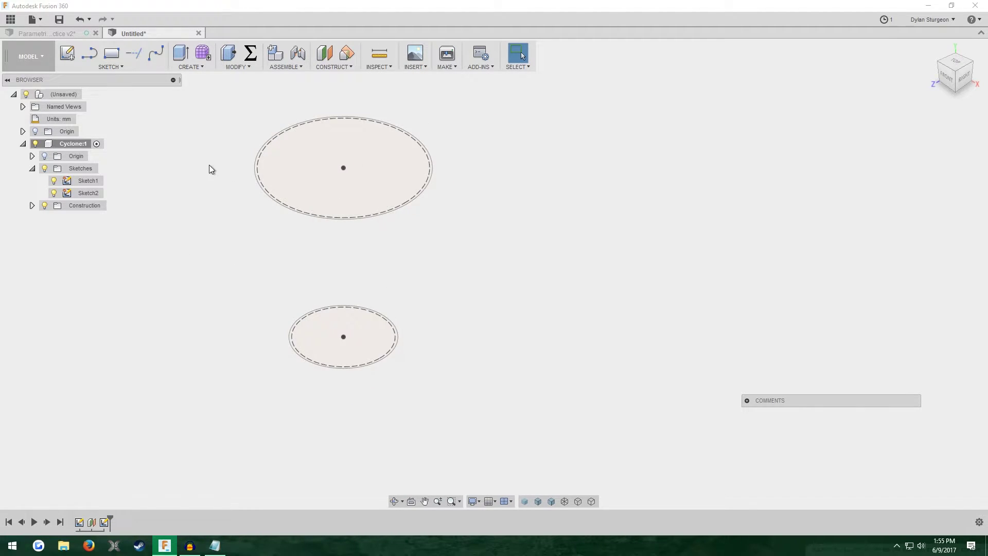
scroll(226, 134, "up", 2)
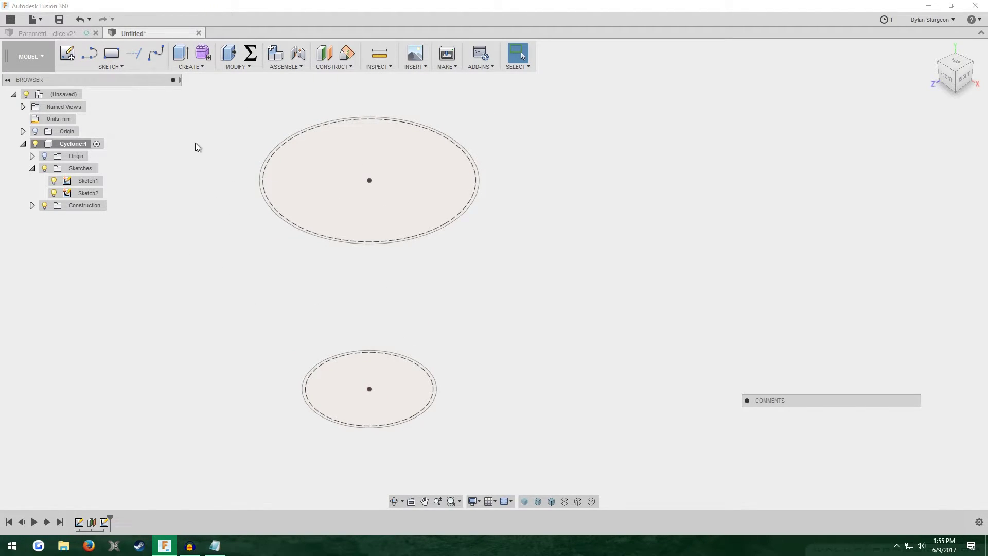
Loft from the top circle to the lower circle, then return to the home view.
left_click(194, 66)
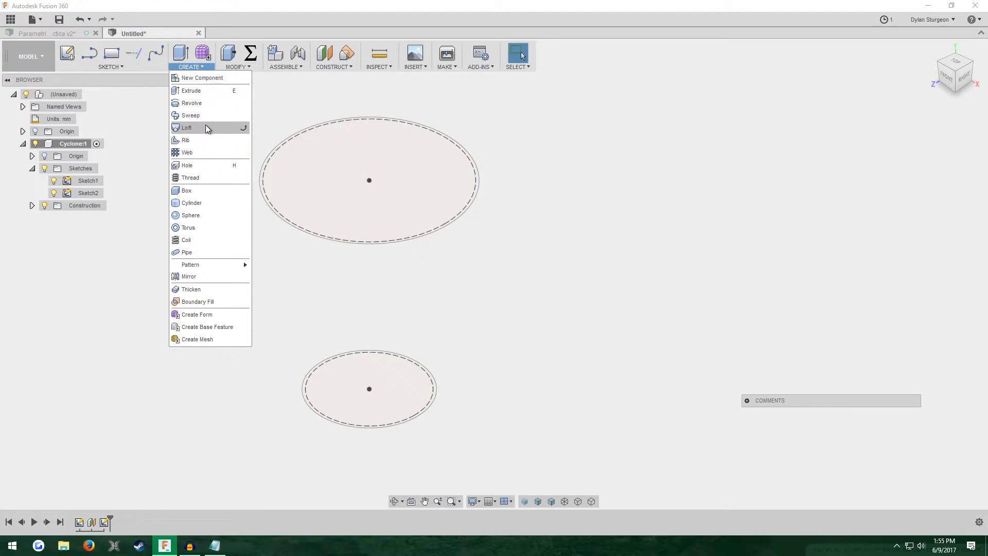
left_click(206, 126)
left_click(341, 189)
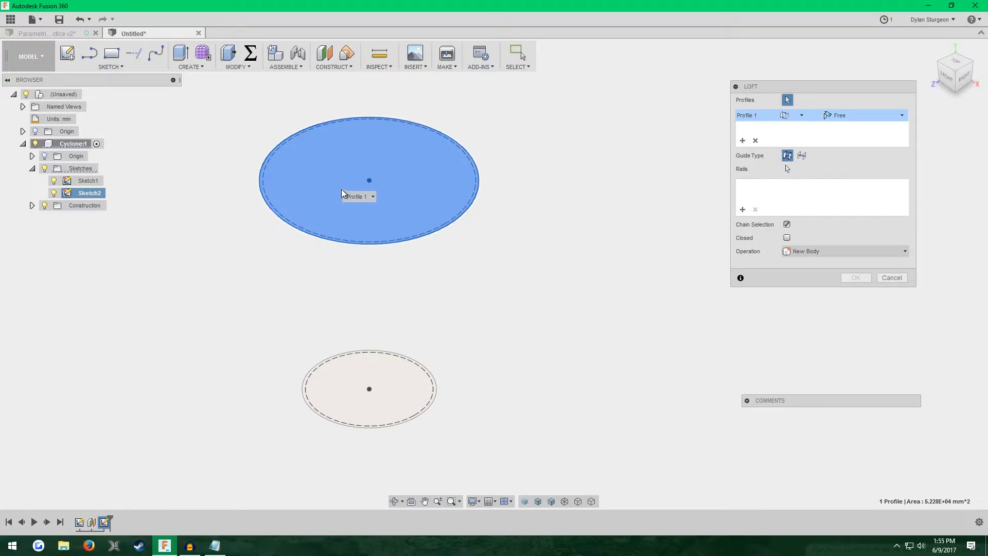
left_click(342, 378)
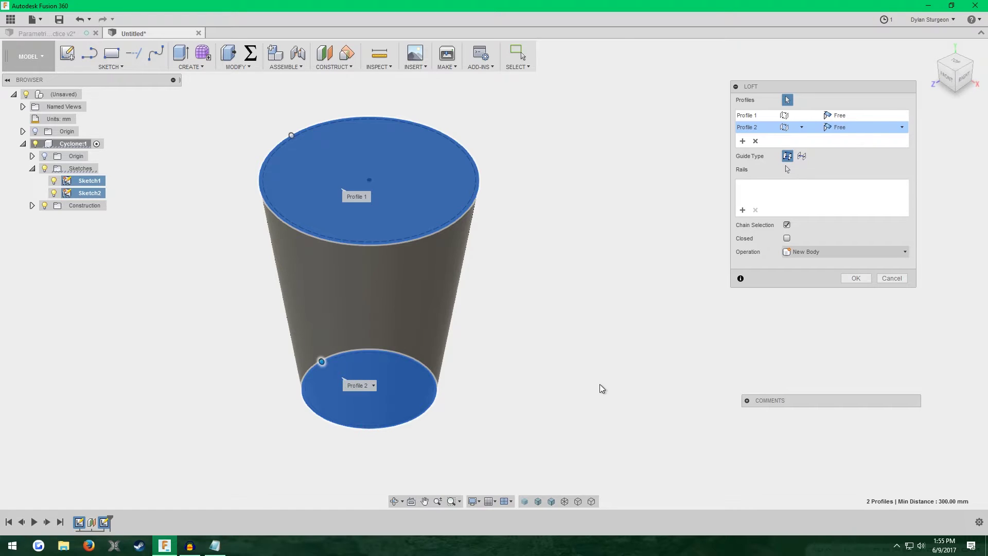
left_click(856, 278)
middle_click_drag(534, 369, 202, 338, "shift")
left_click(932, 48)
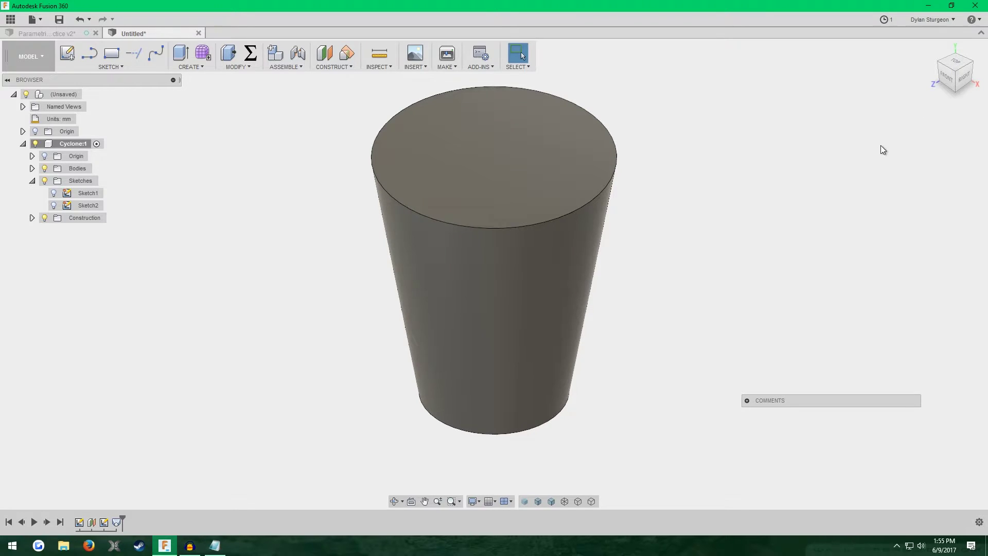
Create Sketch3 on the vertical side origin plane, viewing the tapered body side-on.
left_click(67, 53)
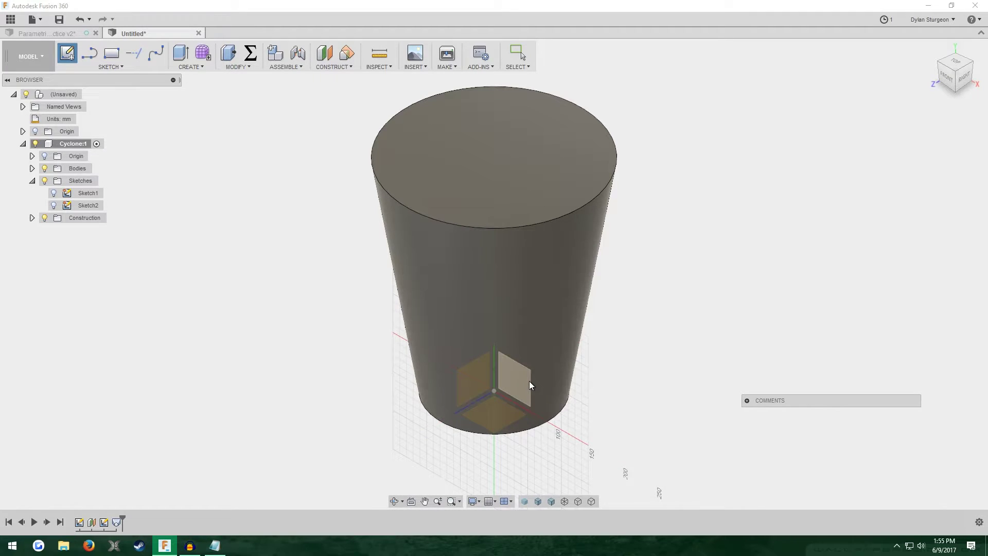
left_click(481, 369)
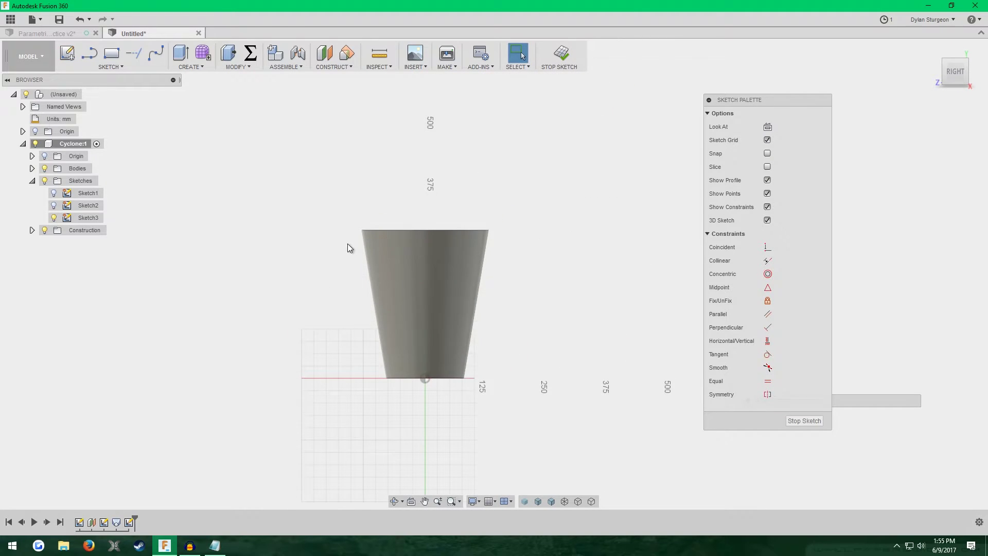
scroll(387, 311, "up", 2)
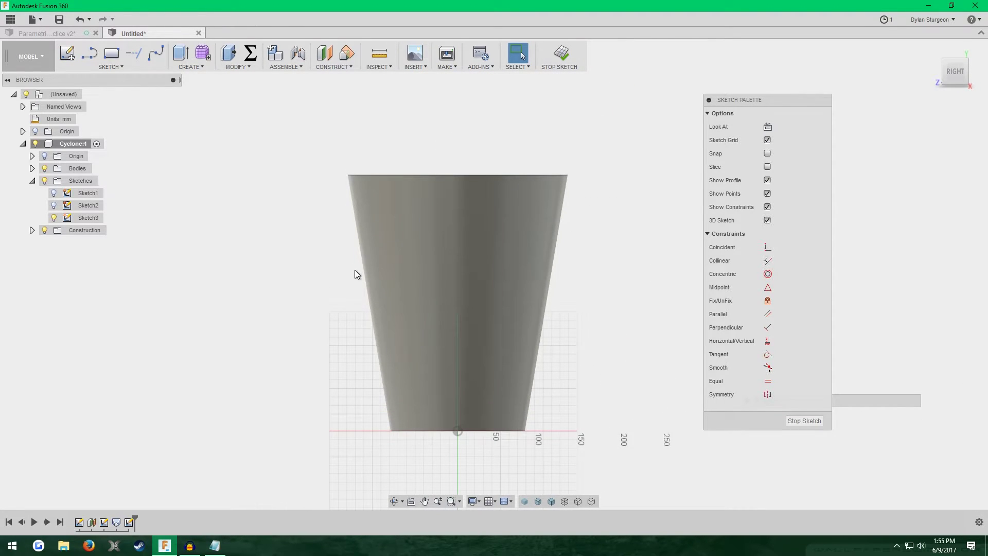
scroll(288, 270, "up", 1)
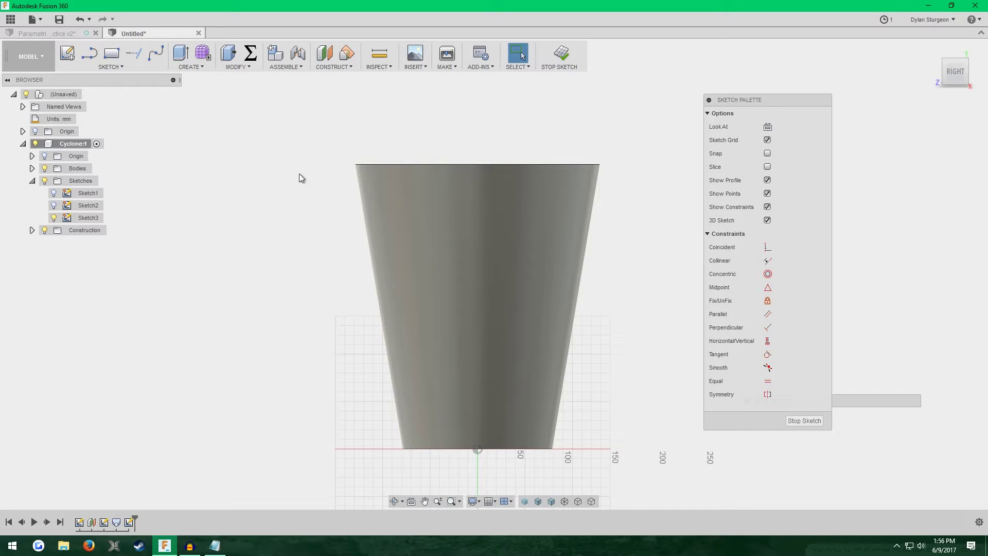
scroll(332, 230, "up", 2)
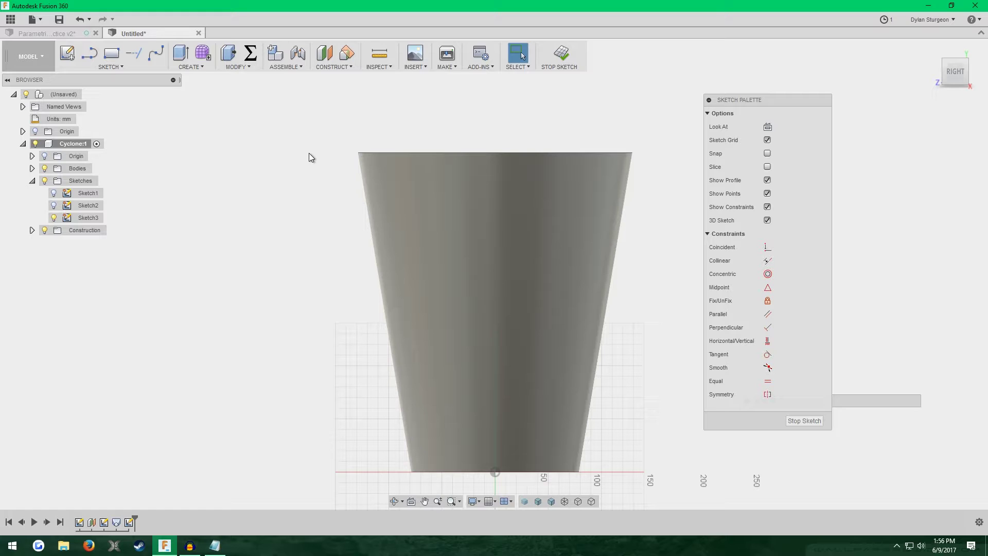
Project the tapered body's top and bottom edges into the sketch, then hide Body1.
key("p")
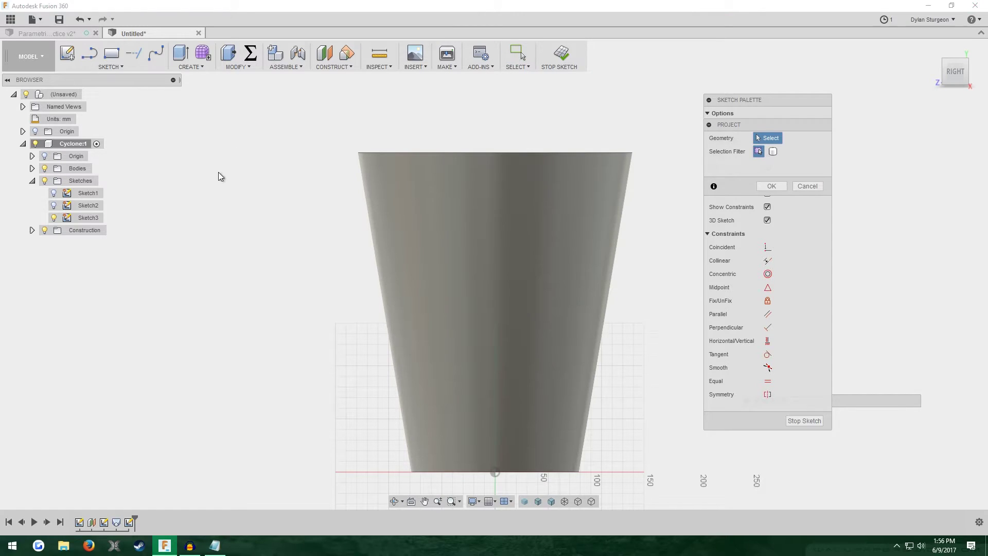
left_click(427, 238)
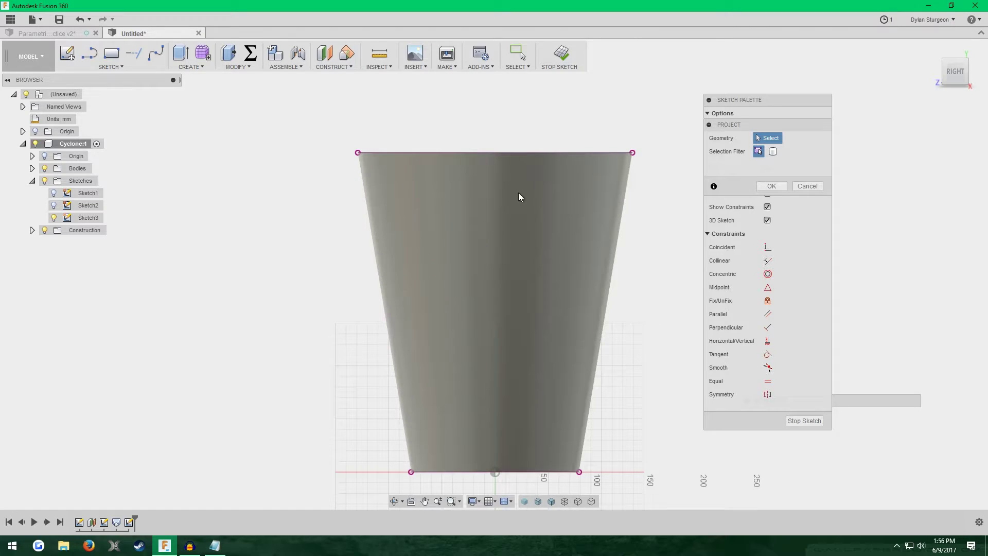
left_click(772, 186)
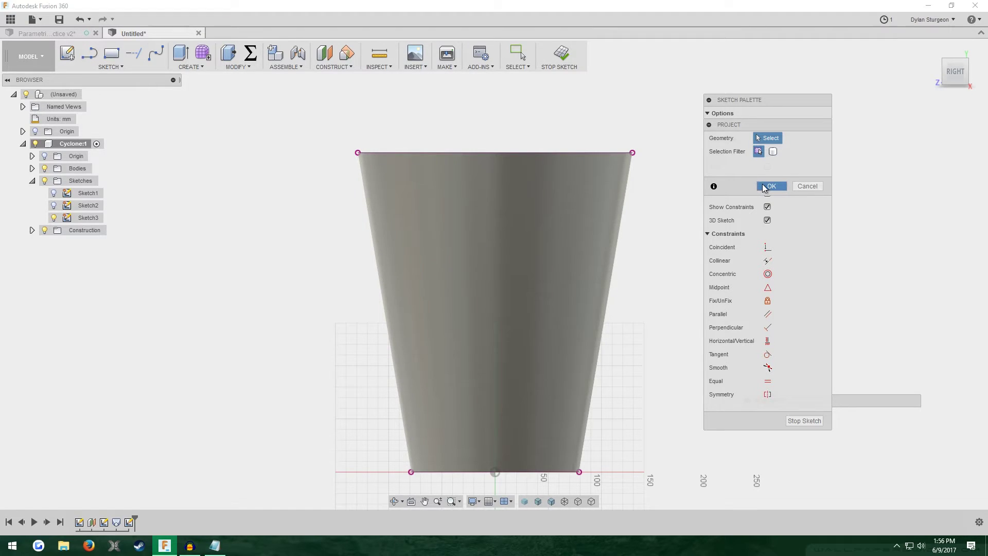
left_click(32, 169)
left_click(54, 181)
scroll(329, 231, "down", 1)
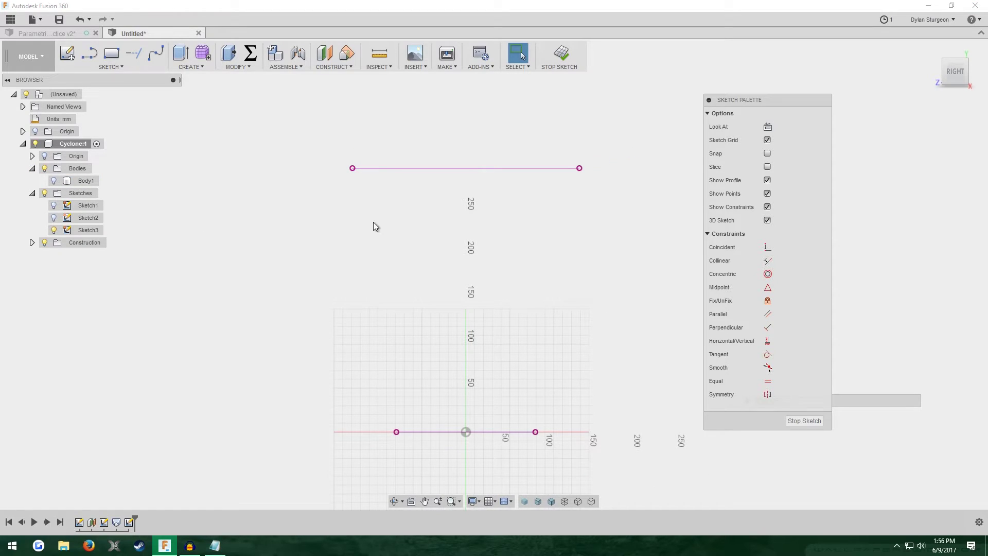
scroll(366, 151, "up", 1)
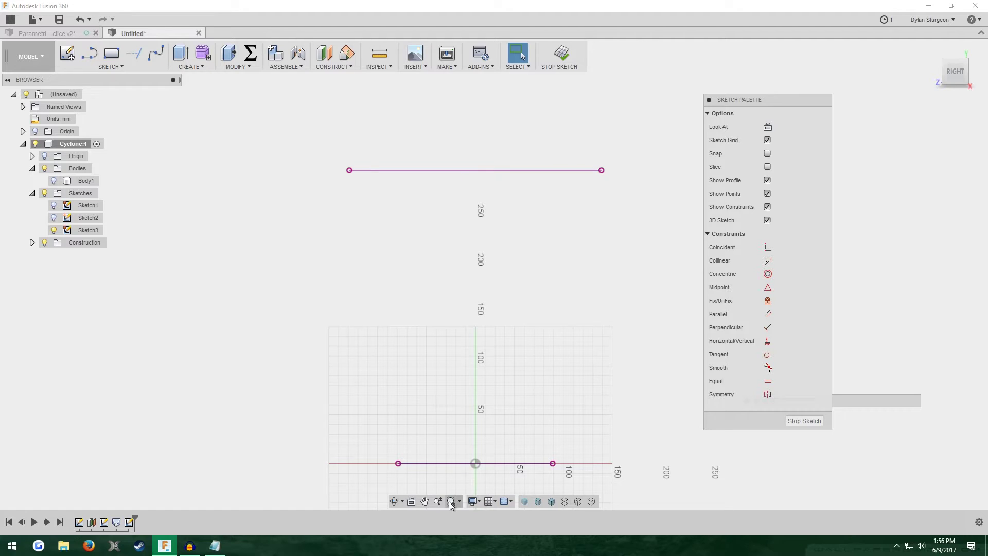
left_click(53, 181)
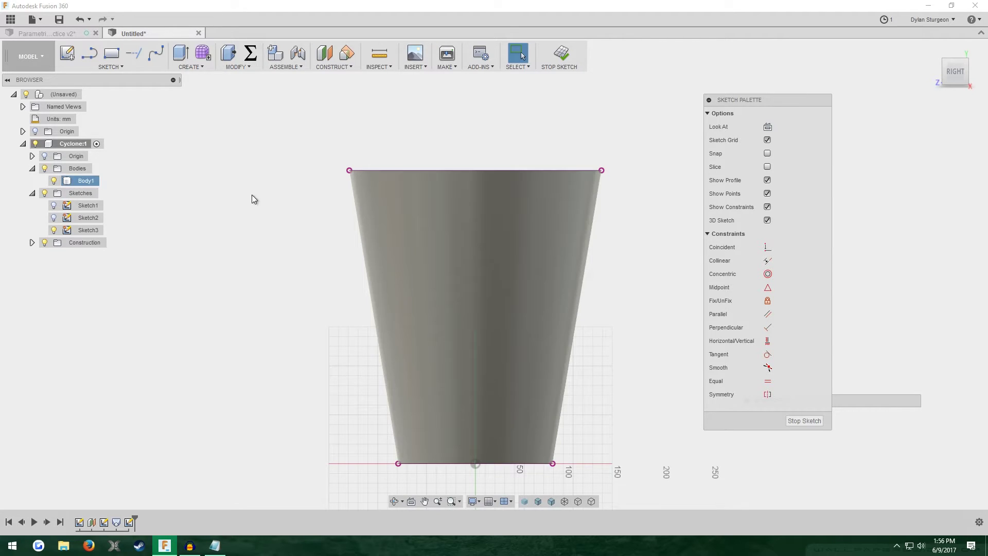
left_click(53, 180)
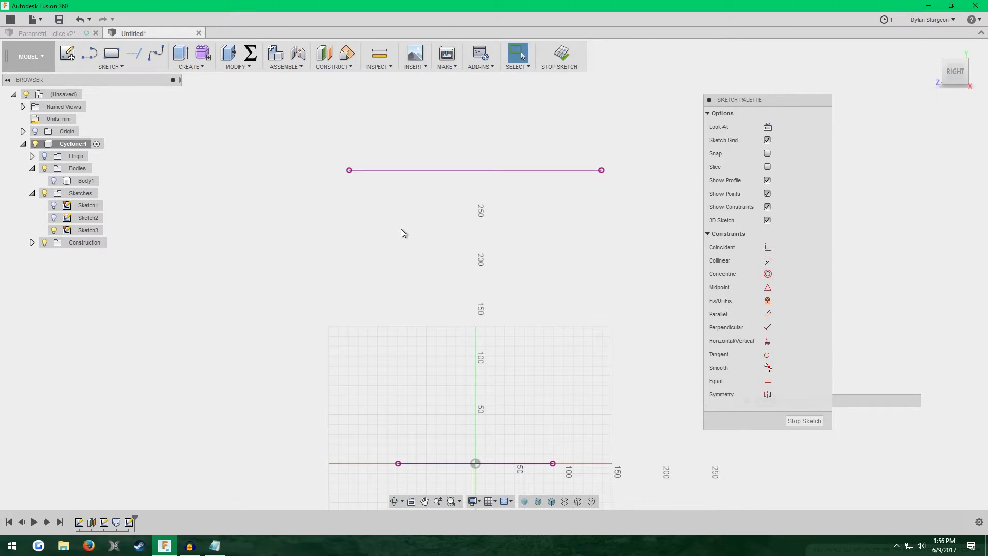
Draw a slanted line joining the left endpoints and make all three lines construction.
key("l")
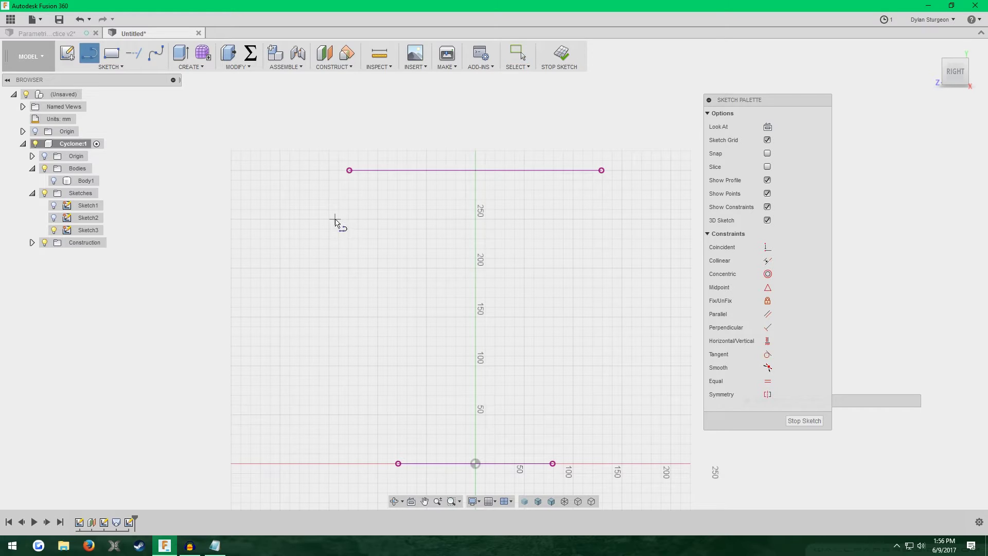
left_click(350, 170)
left_click(399, 464)
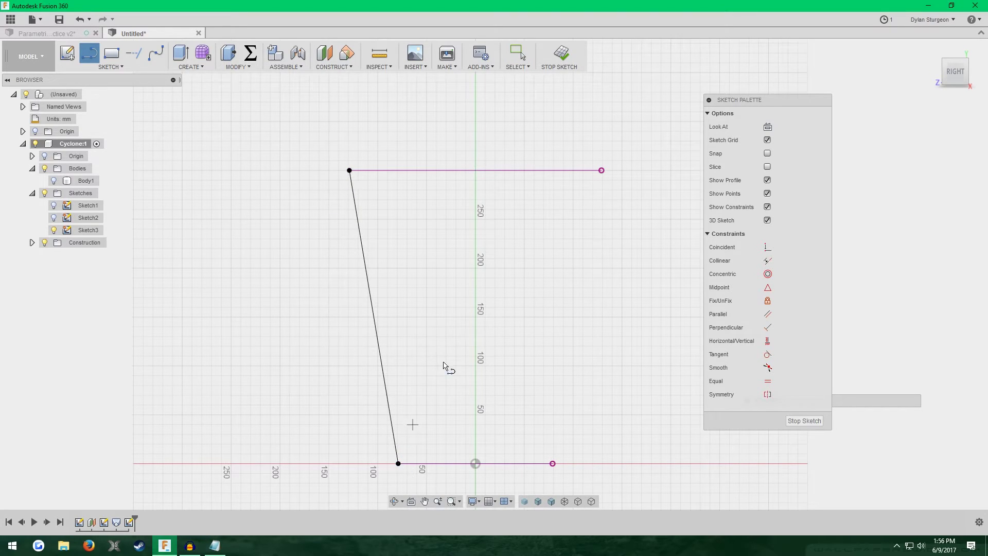
key("Escape")
left_click(355, 221)
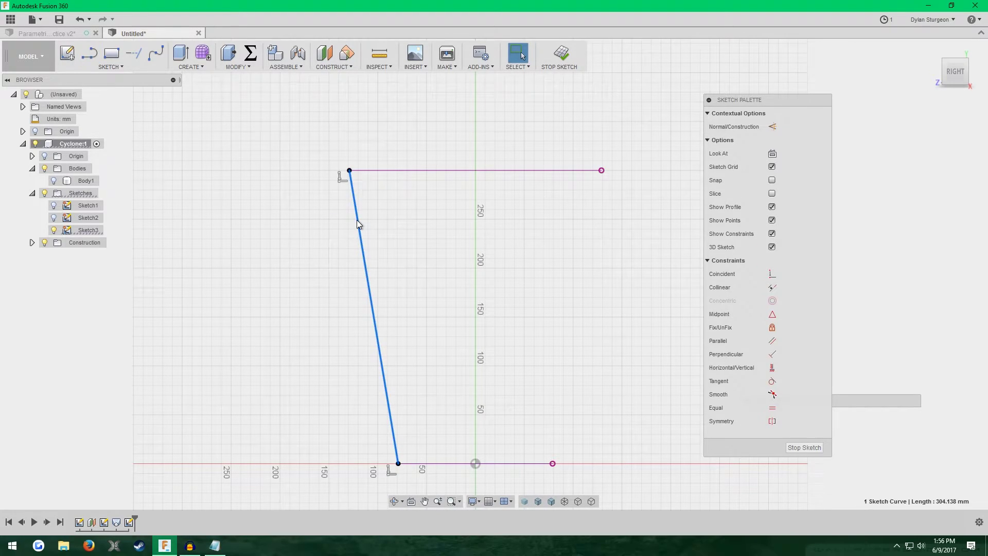
key("x")
left_click(369, 205)
left_click(397, 171)
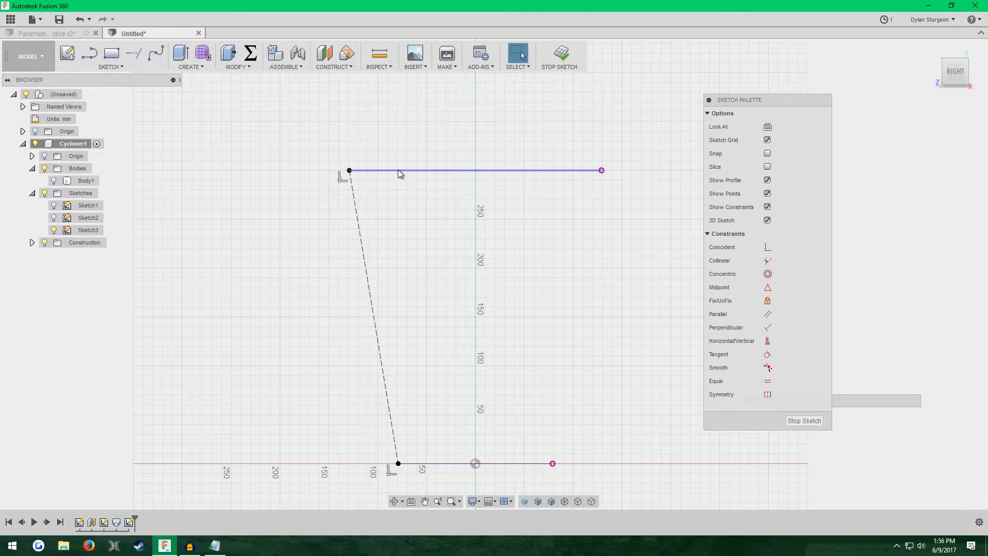
left_click(448, 462, "shift")
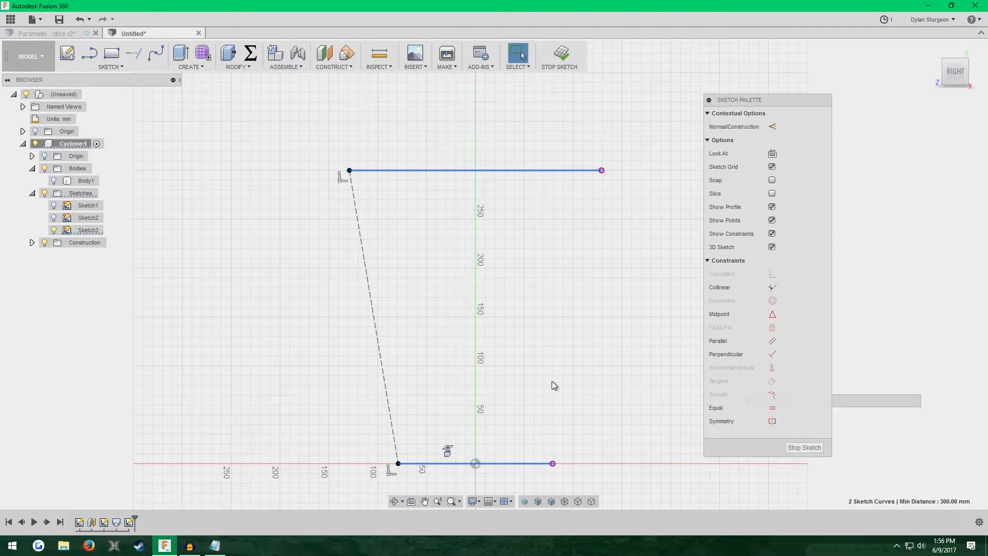
key("x")
left_click(552, 381)
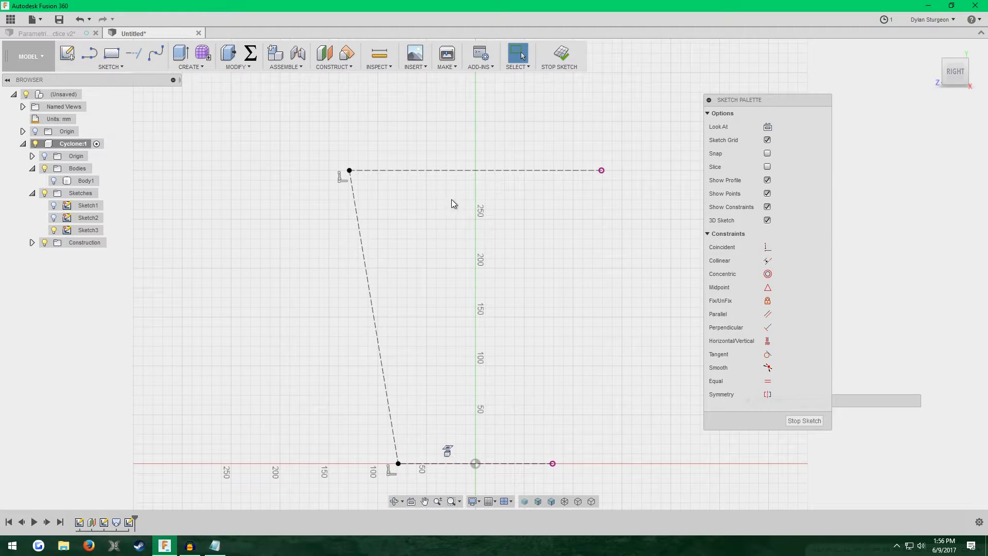
scroll(403, 135, "up", 2)
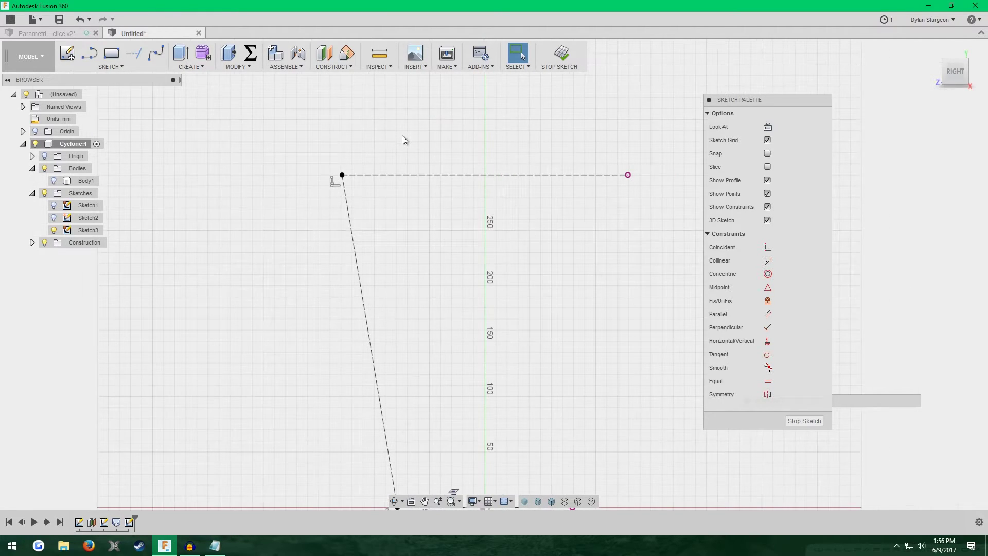
Draw two concentric circles and make the inner one construction geometry.
scroll(397, 143, "up", 1)
key("c")
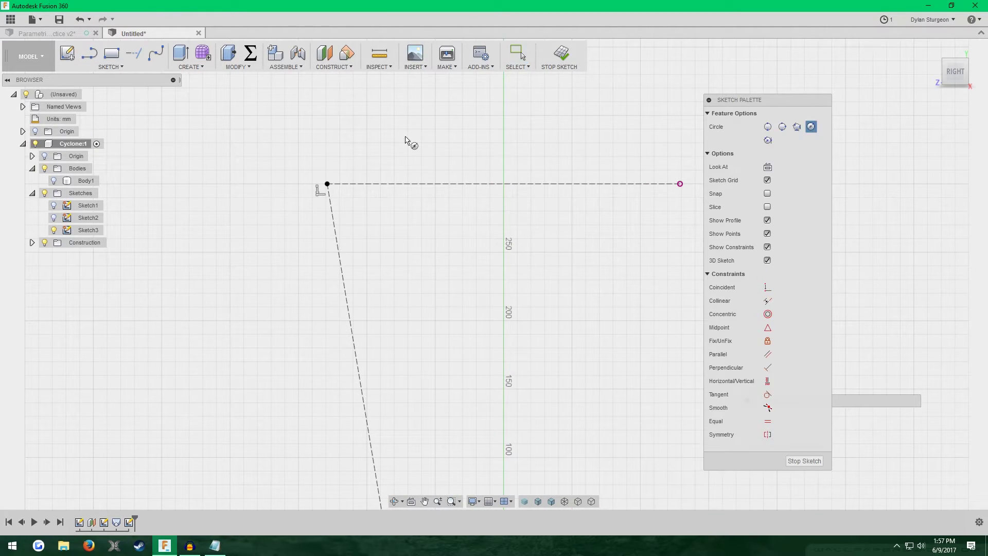
left_click(429, 268)
left_click(495, 273)
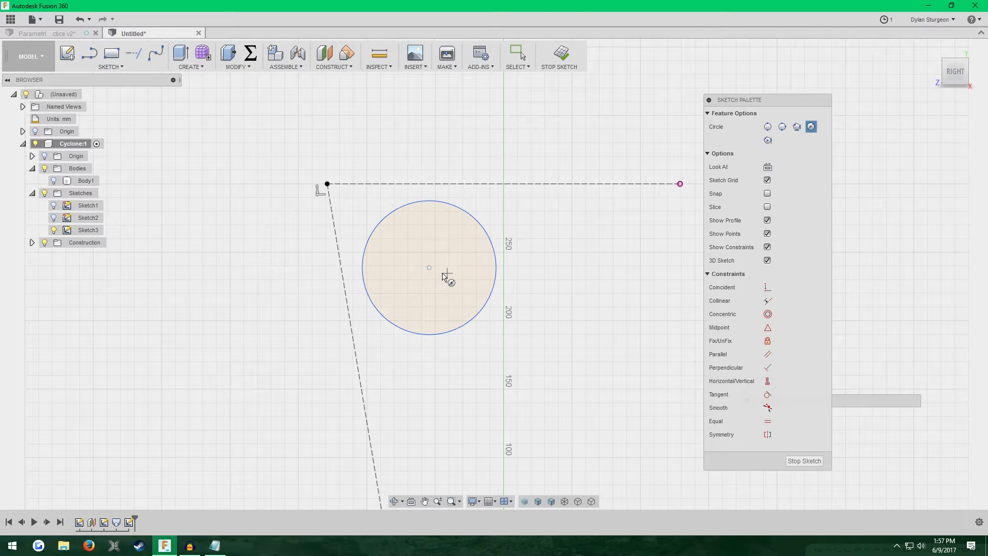
left_click(430, 268)
left_click(478, 242)
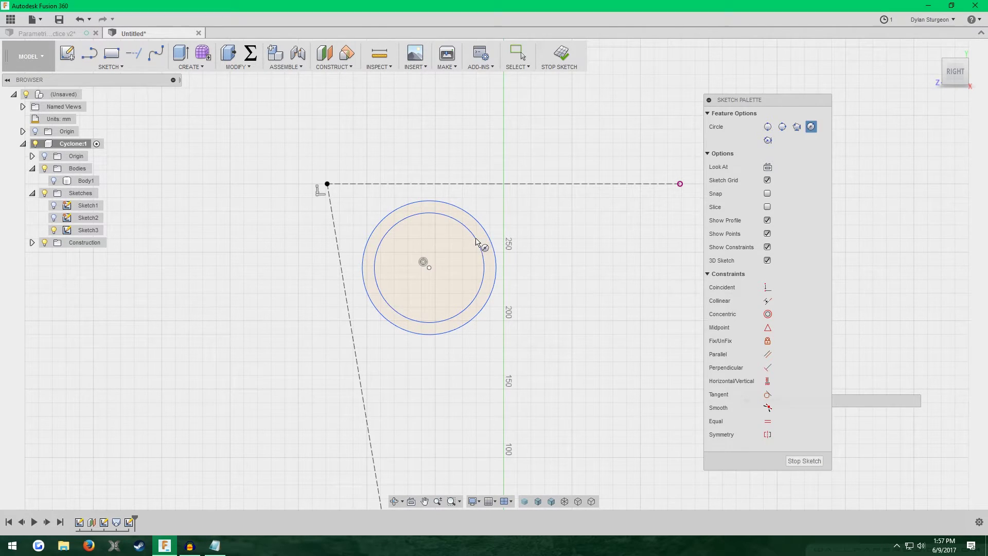
left_click(517, 53)
scroll(471, 206, "up", 3)
left_click(469, 265)
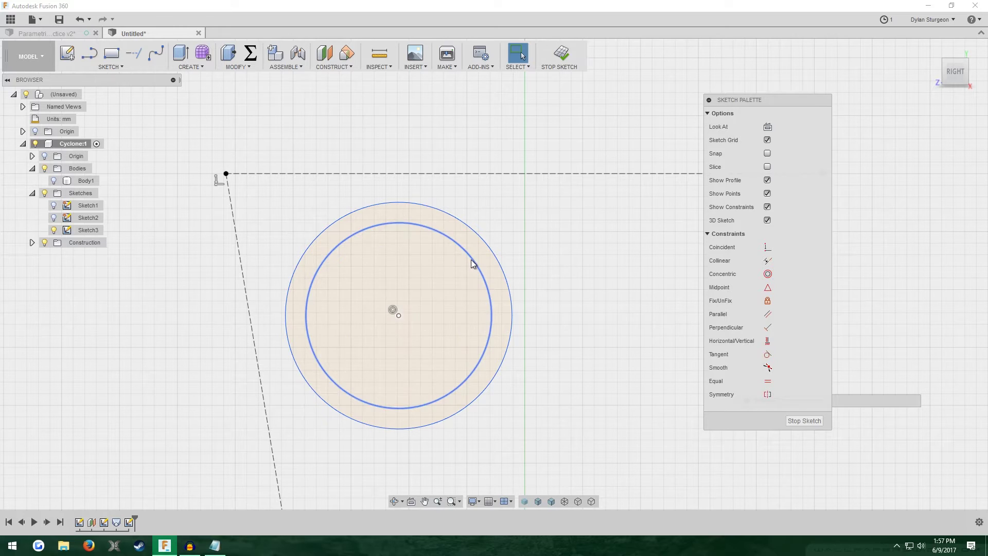
key("x")
scroll(434, 290, "up", 2)
Dimension the dashed circle's diameter as Hose_Diameter (31.75 mm).
key("d")
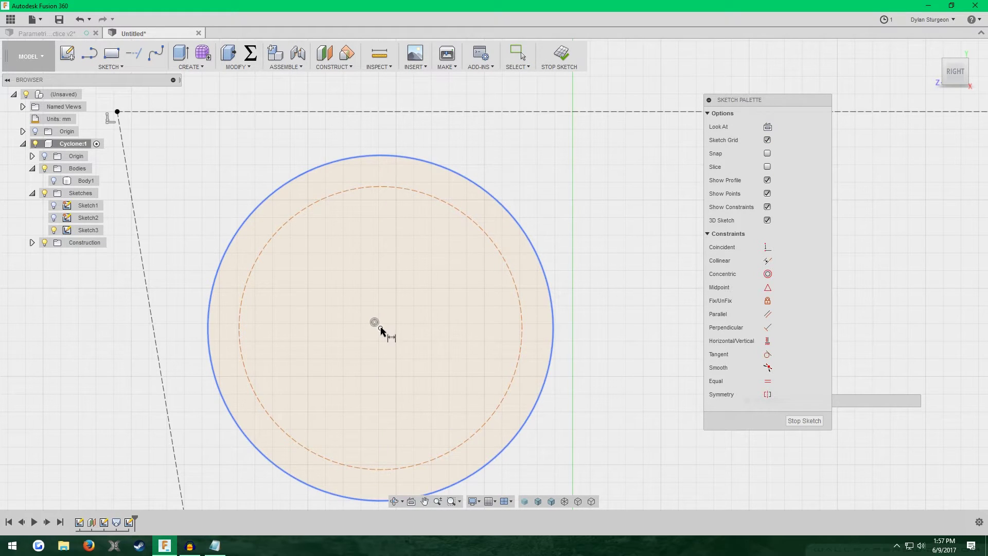
left_click(513, 285)
left_click(470, 304)
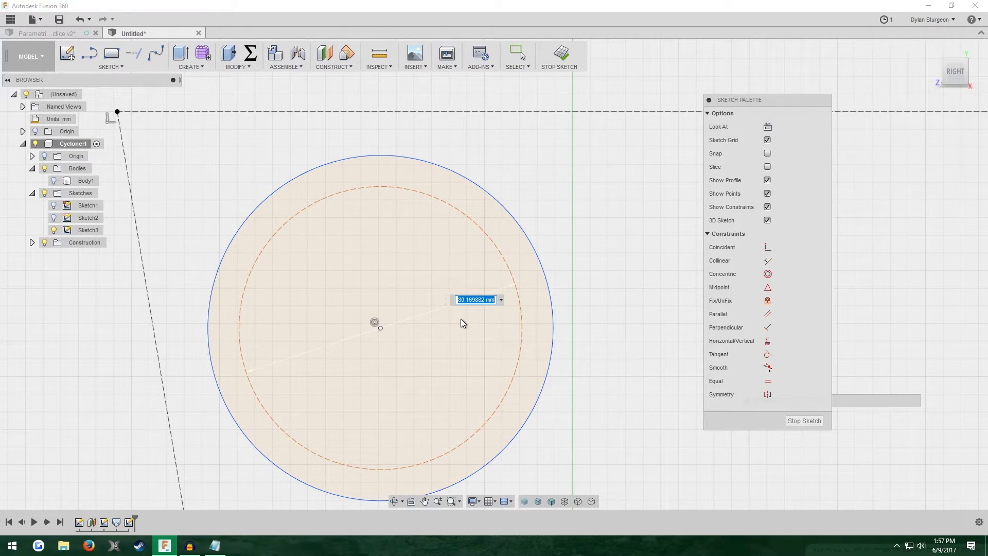
type("Hose")
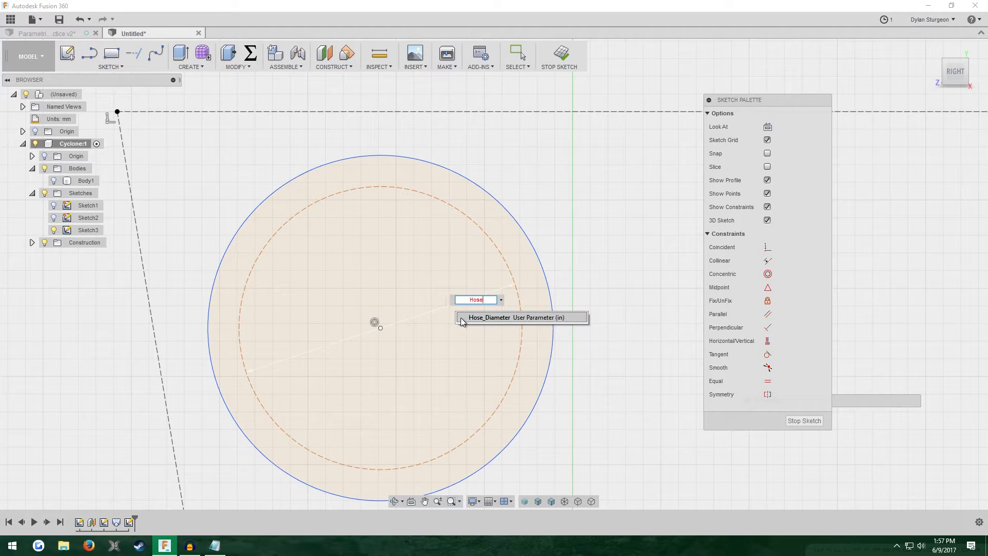
left_click(462, 318)
key("Return")
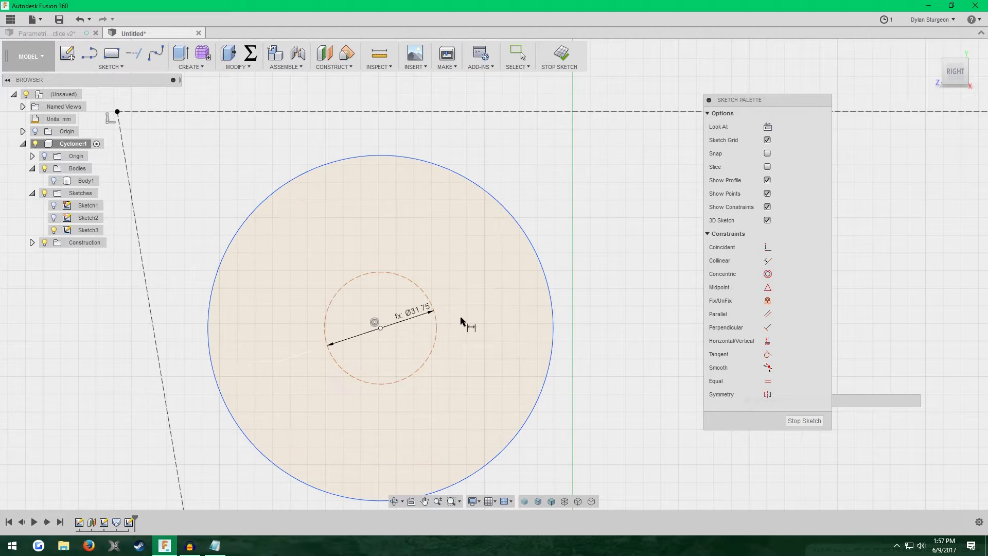
Set the circle gap to Wall_Thickness and move the ring up-left toward the top corner.
left_click(424, 293)
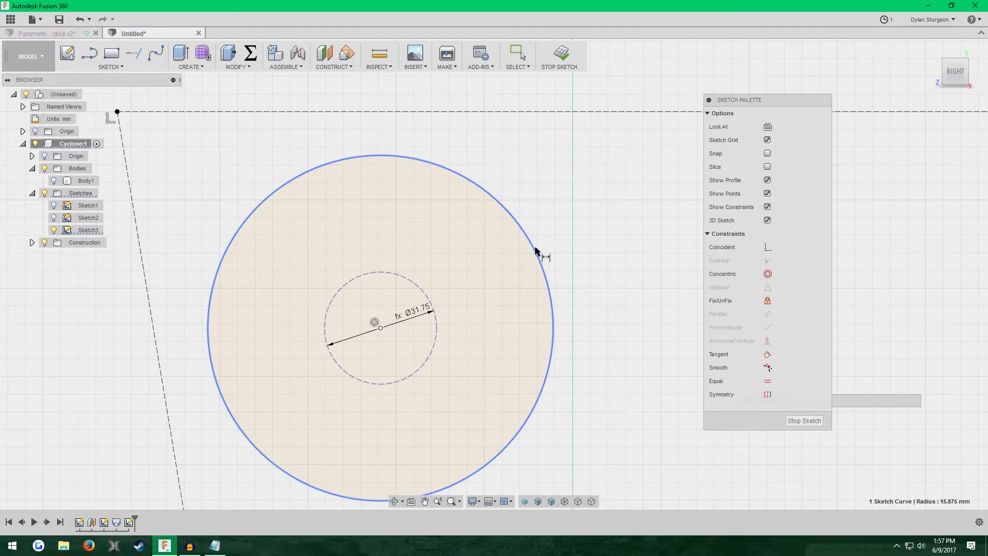
left_click(540, 254)
left_click(484, 342)
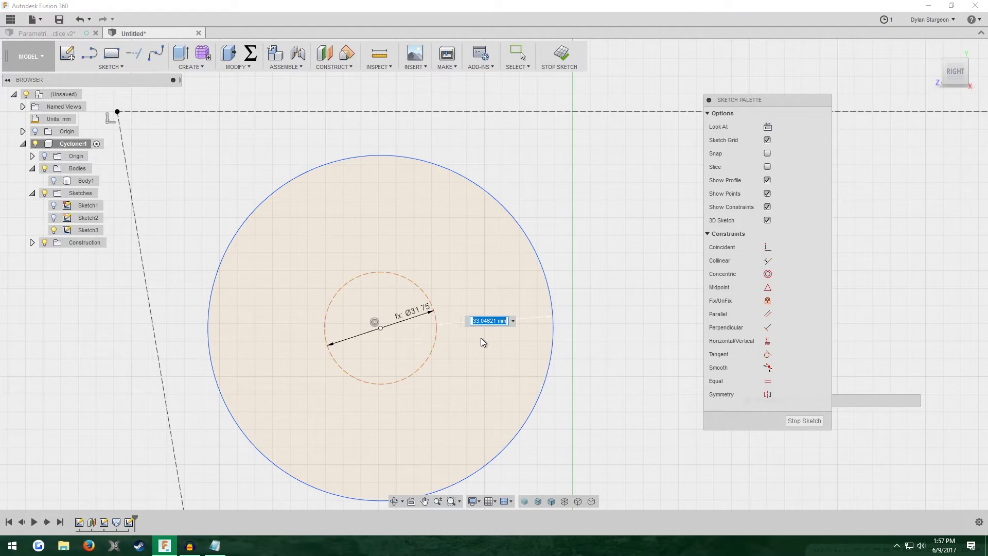
type("Wall")
left_click(536, 339)
key("Return")
scroll(286, 319, "down", 3)
scroll(314, 169, "up", 2)
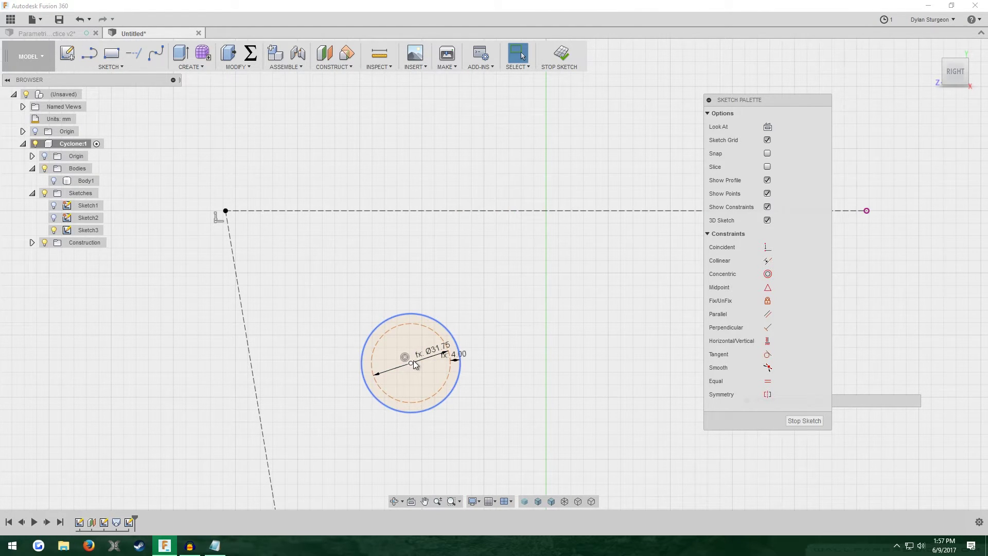
mouse_move(415, 364)
left_mouse_down()
mouse_move(300, 273)
mouse_move(312, 273)
left_mouse_up()
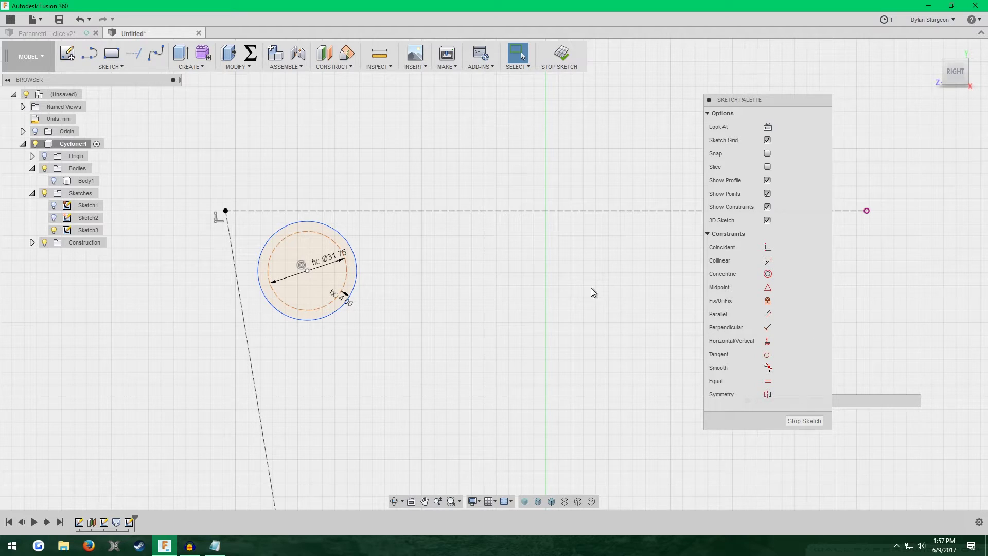
Make the outer inlet circle tangent to the top and slanted dashed lines.
left_click(765, 355)
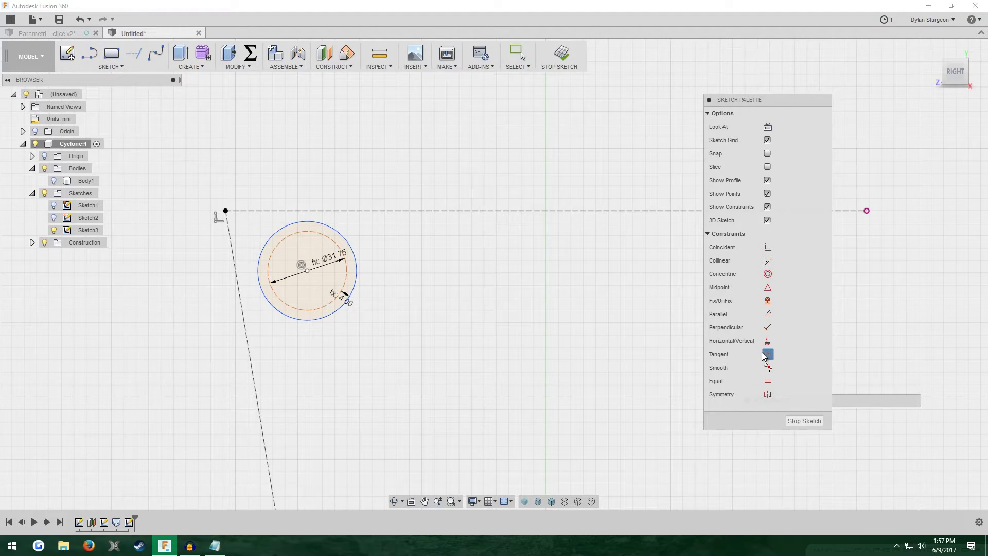
left_click(316, 212)
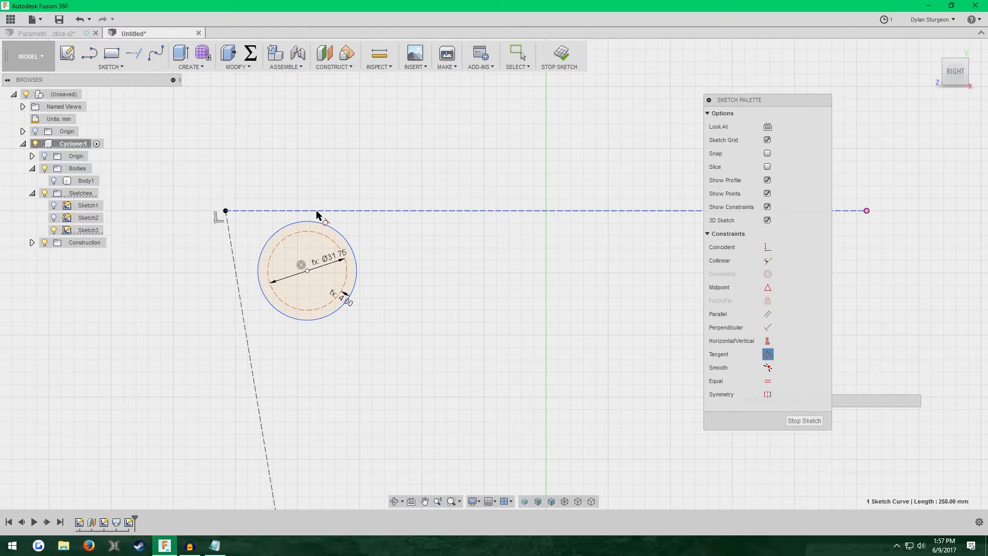
left_click(317, 225)
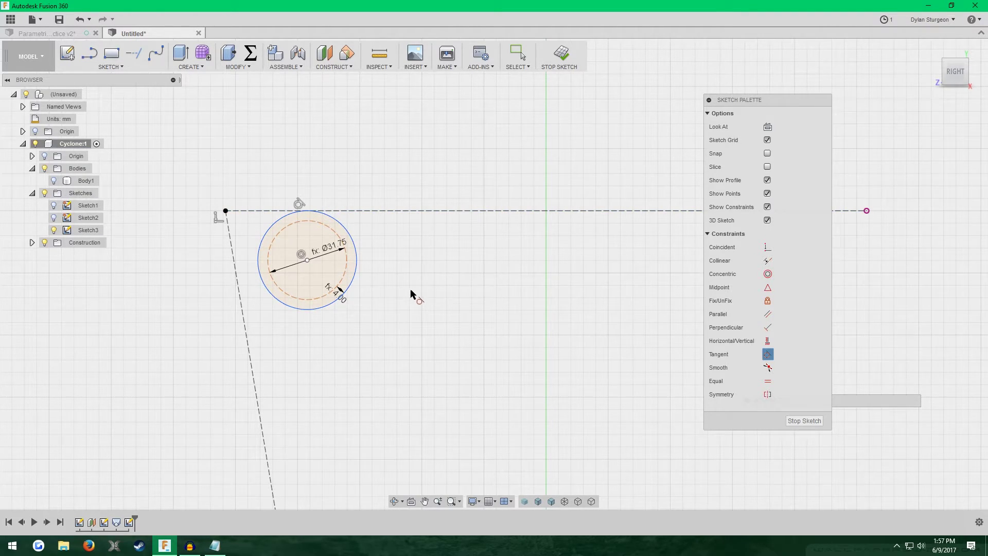
left_click(234, 277)
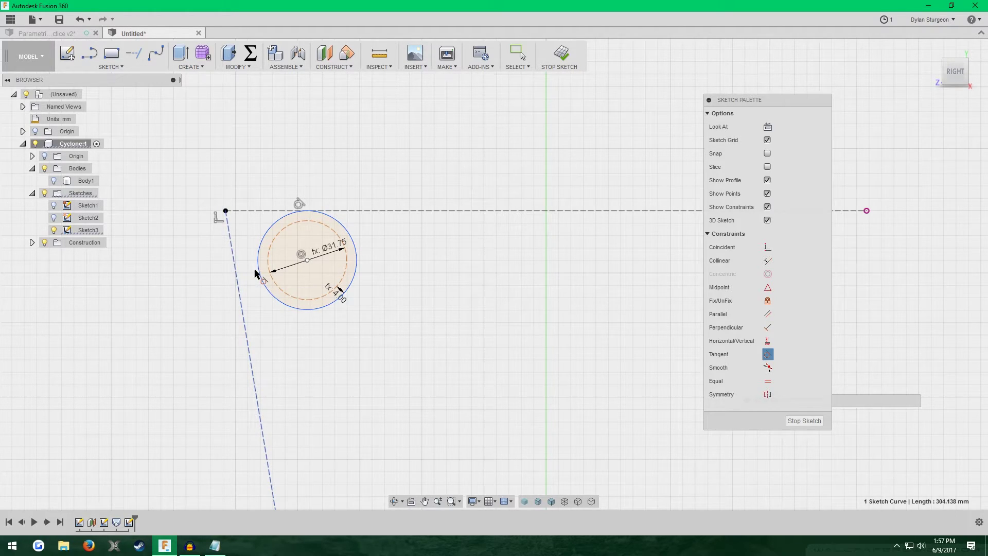
left_click(260, 271)
key("Escape")
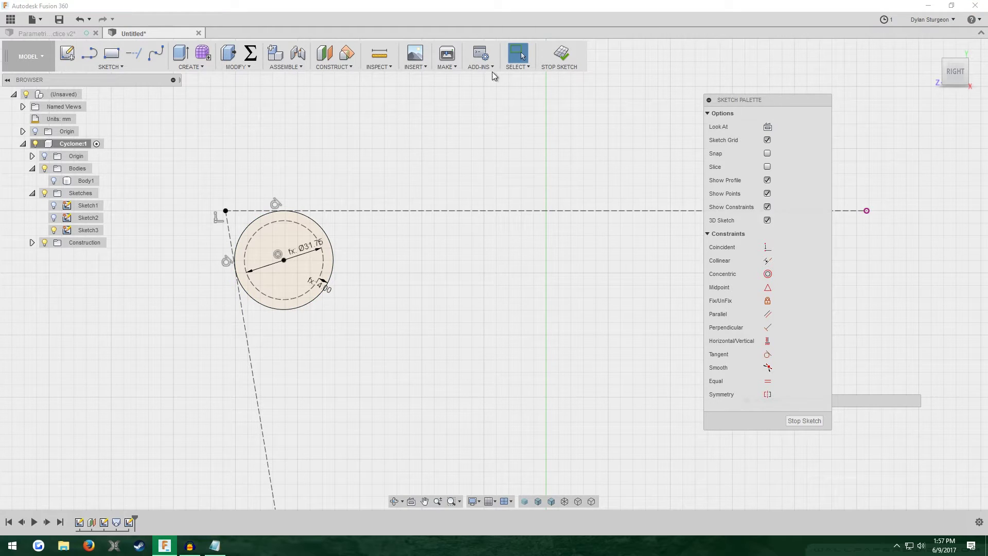
Finish Sketch3 and orbit to an angled 3D view.
scroll(211, 188, "up", 5)
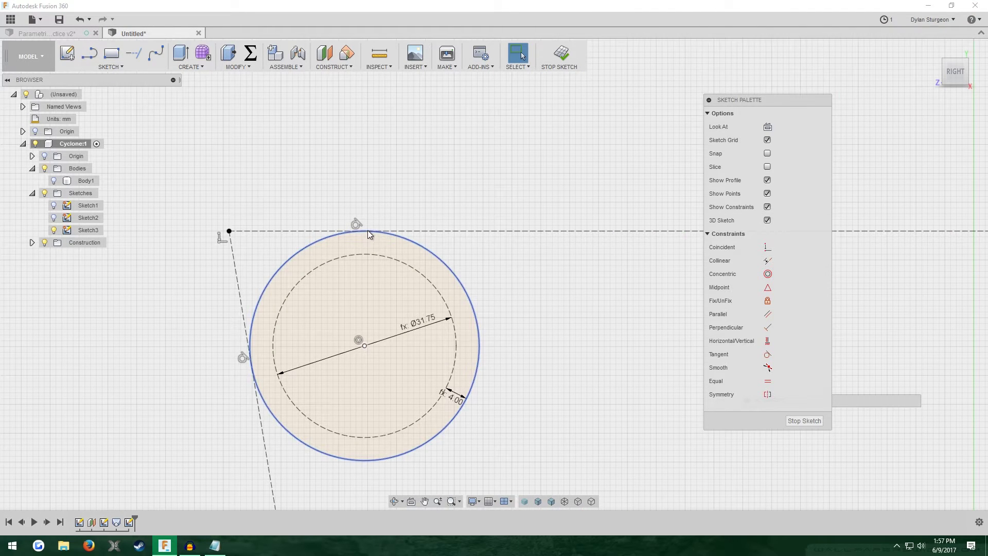
left_click(365, 345)
scroll(278, 281, "down", 5)
scroll(281, 277, "down", 3)
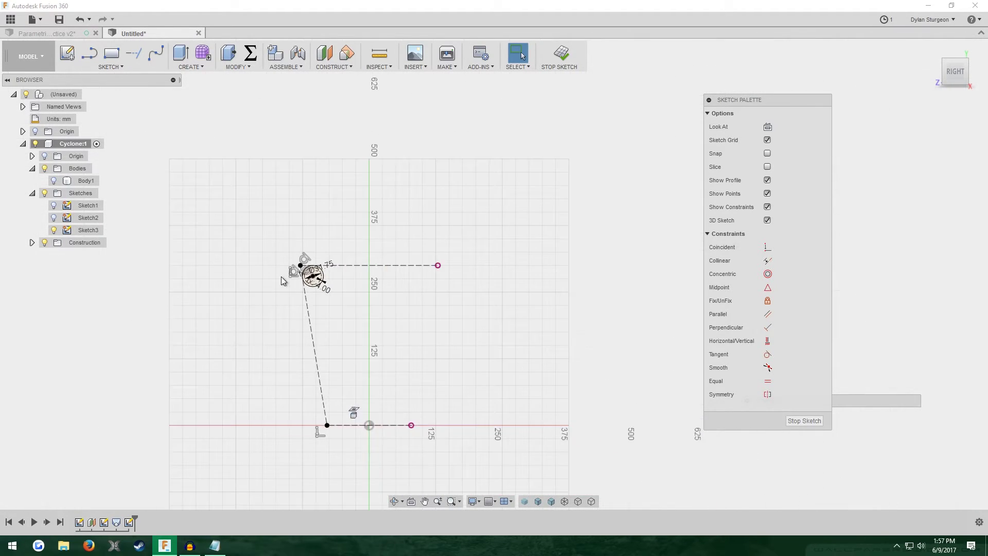
scroll(338, 297, "up", 1)
left_click(561, 56)
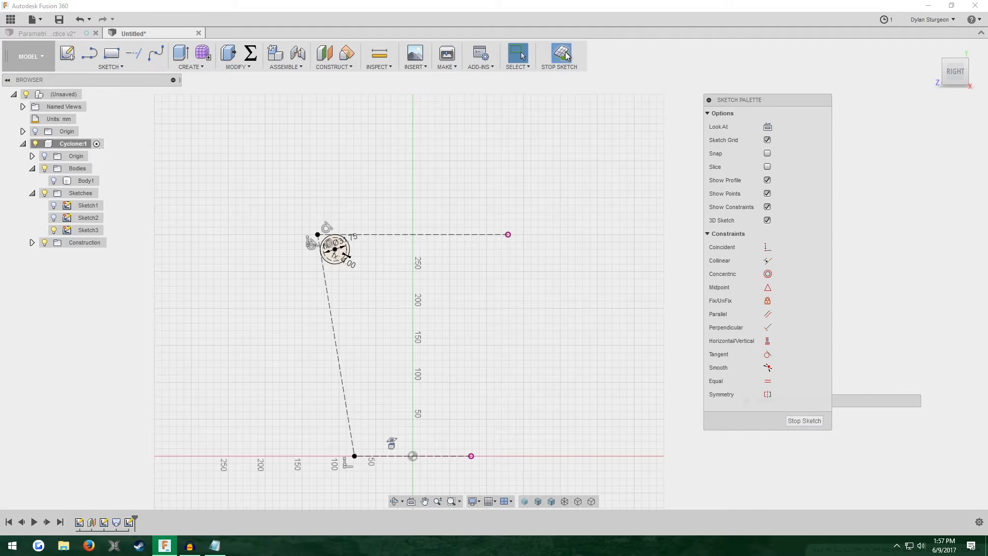
mouse_move(218, 212)
middle_mouse_down("shift")
mouse_move(253, 236)
mouse_move(234, 238)
middle_mouse_up("shift")
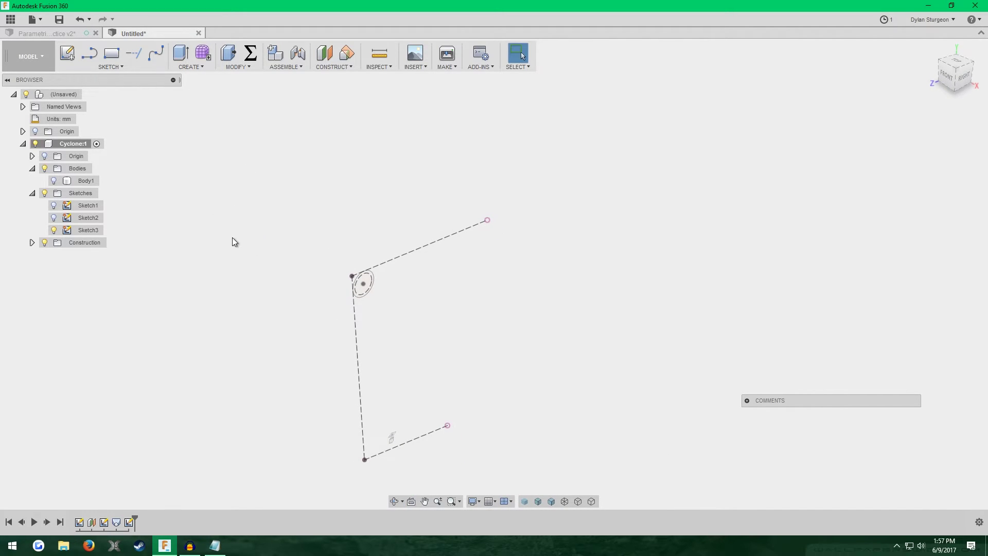
Show the cone body Body1 again.
left_click(54, 180)
scroll(310, 213, "down", 1)
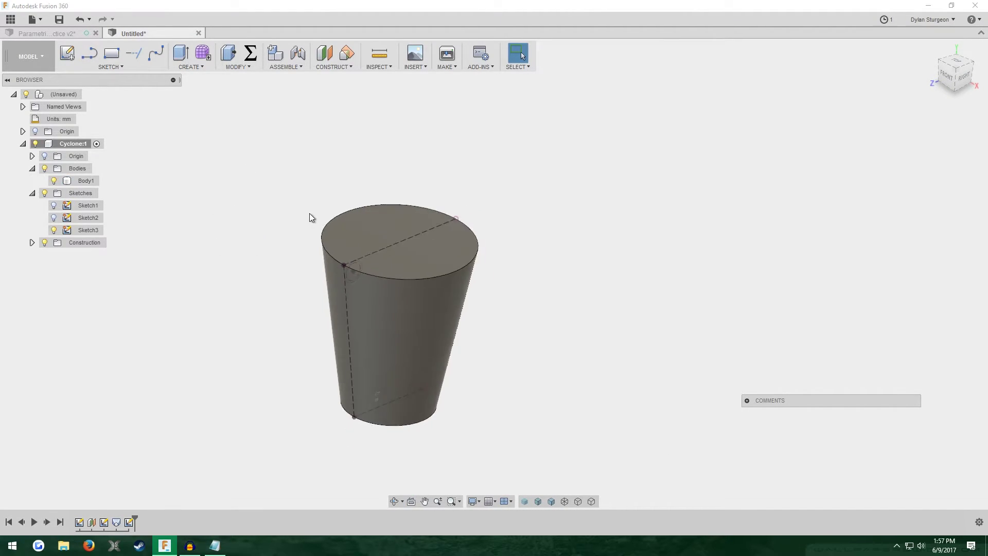
scroll(346, 237, "up", 4)
scroll(220, 379, "up", 2)
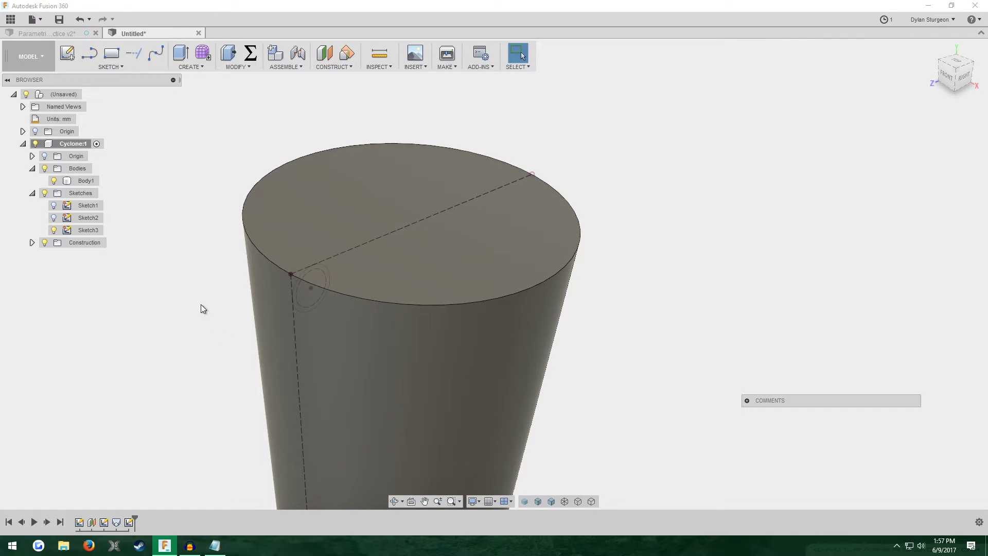
Extrude the small inlet circle as a Join to the cone, about 128.7 mm long in Front view.
key("e")
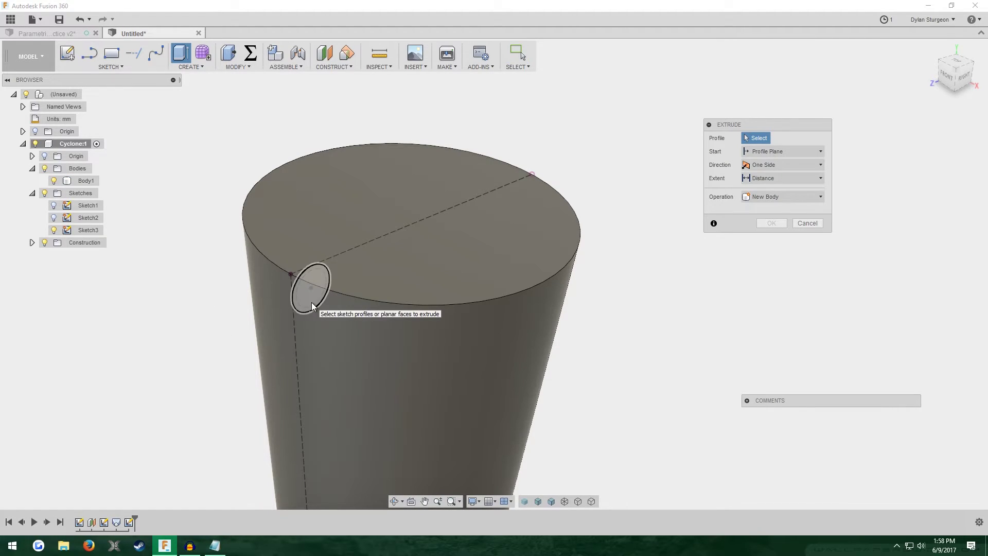
left_click(311, 302)
left_click_drag(318, 294, 433, 352)
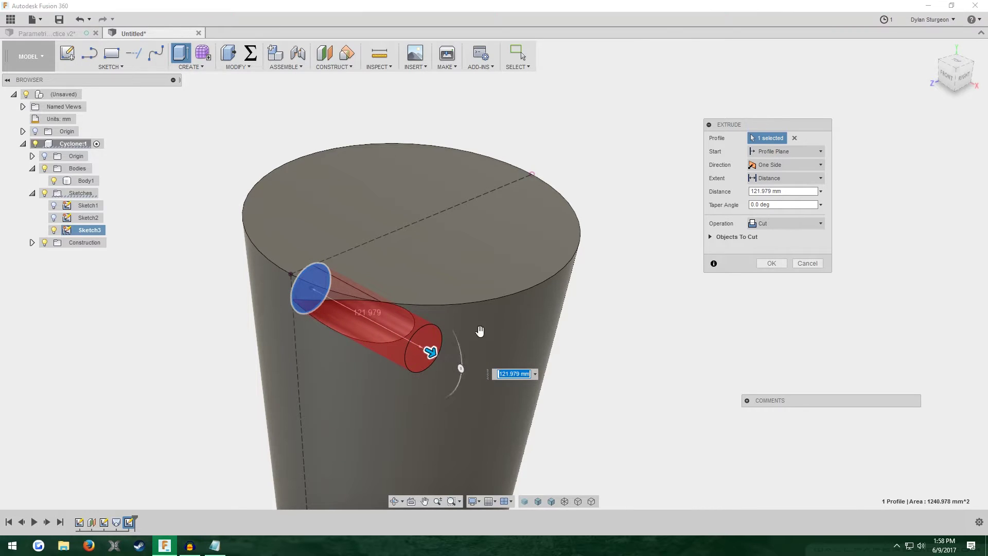
left_click(781, 223)
left_click(782, 234)
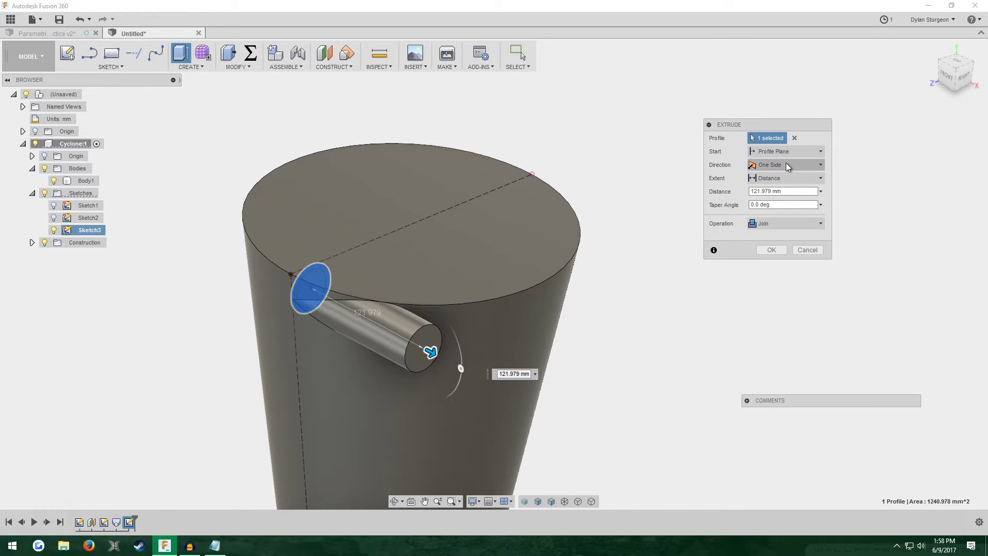
left_click(945, 76)
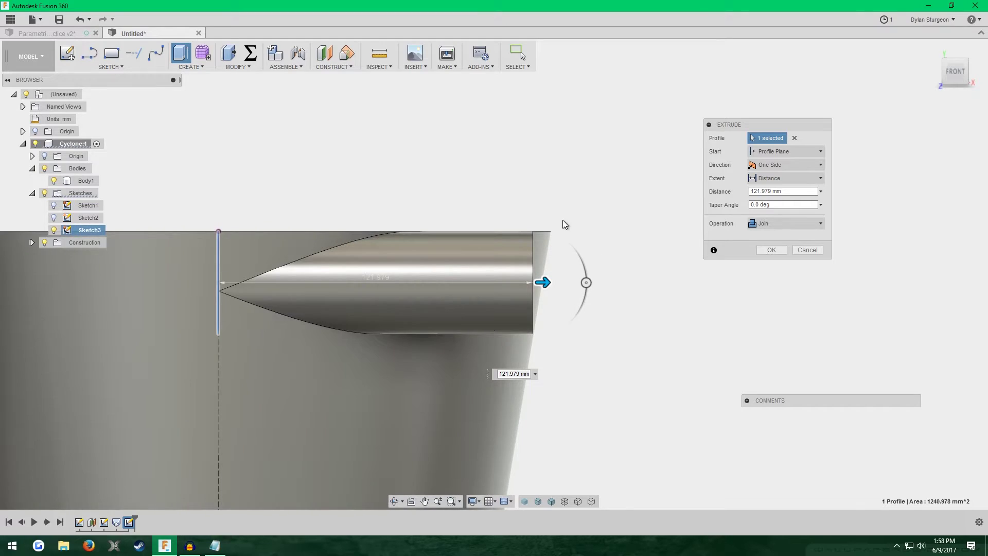
scroll(563, 224, "up", 3)
mouse_move(526, 323)
left_mouse_down()
mouse_move(565, 321)
mouse_move(541, 321)
left_mouse_up()
Set the extrude distance to Top_Diameter/2 + Wall_Thickness.
double_click(795, 191)
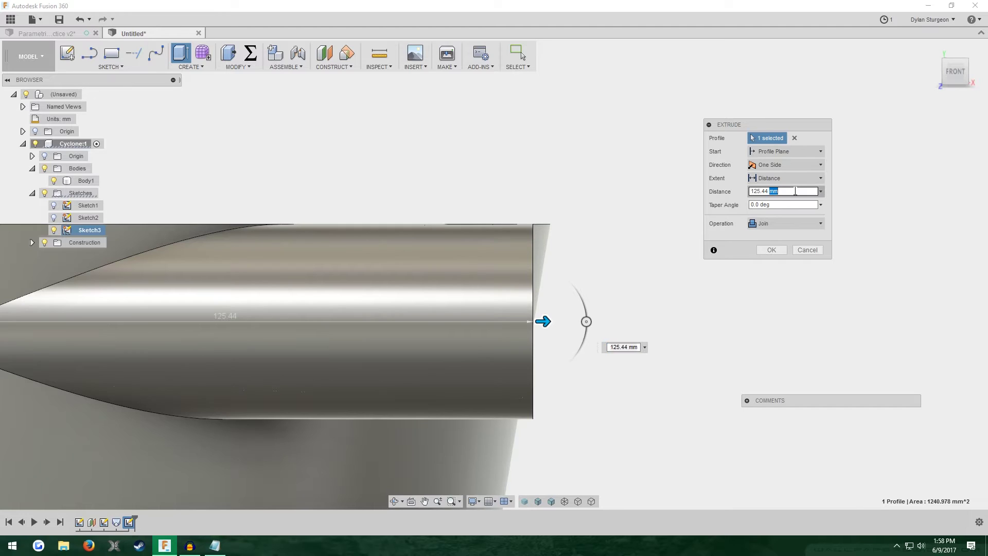
type("Top")
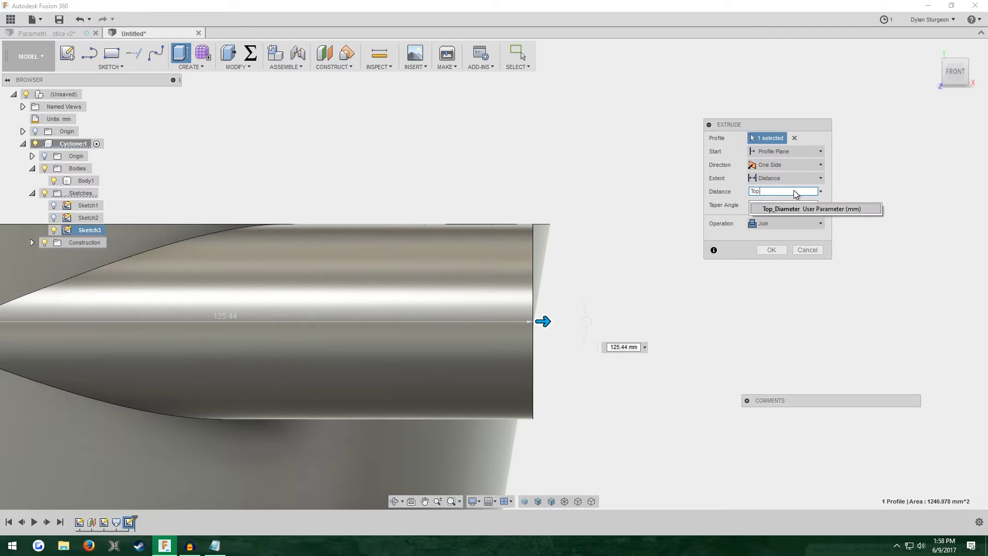
left_click(795, 209)
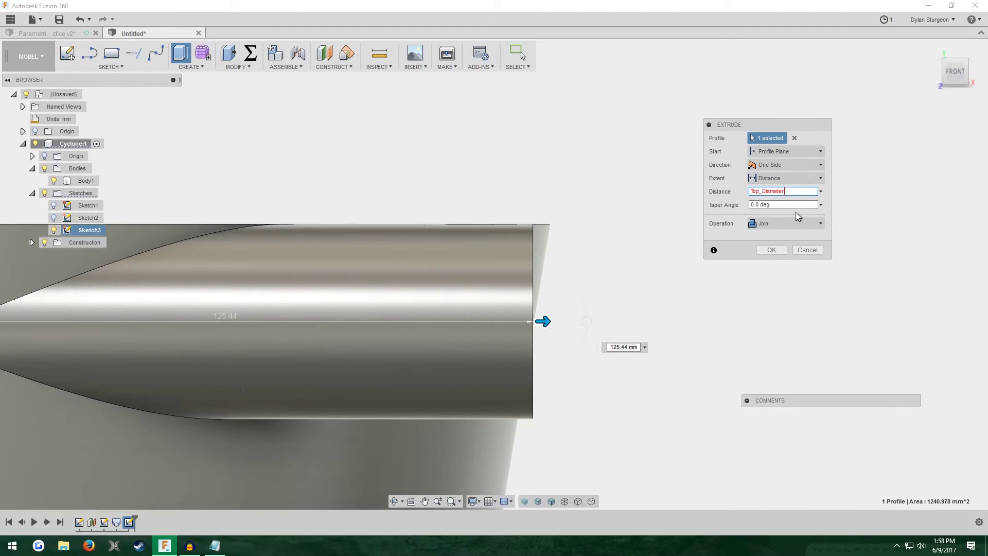
type("/2")
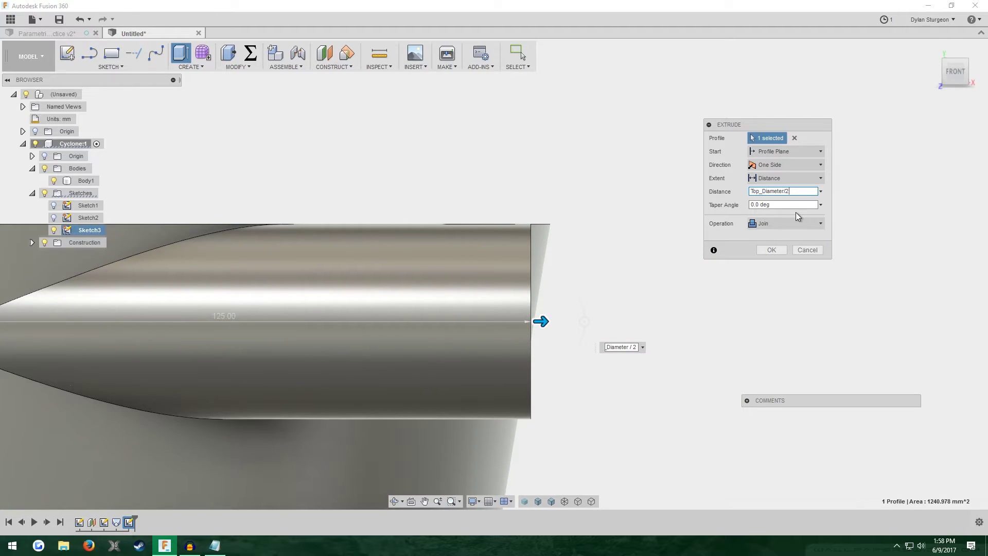
type(" + Wall_Thickness")
key("Return")
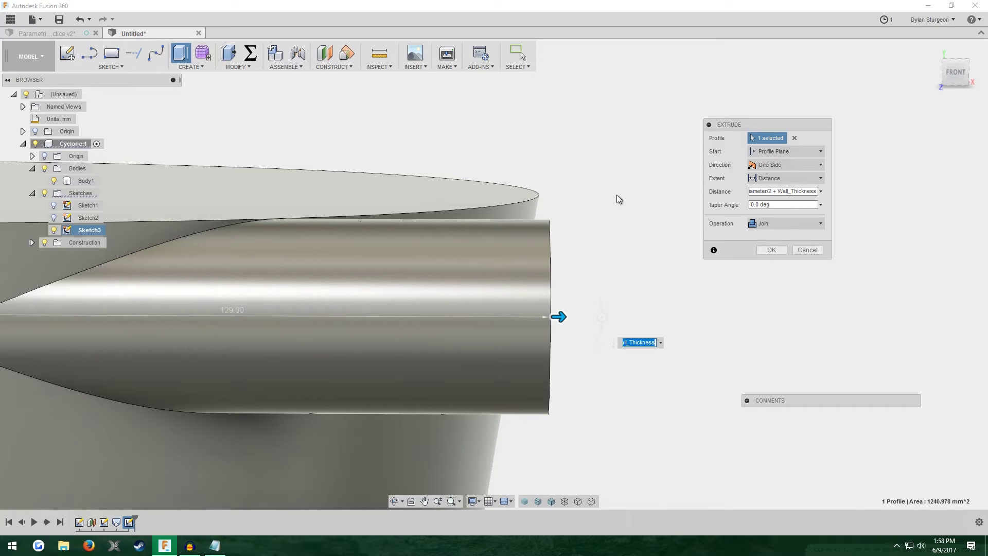
Check the pipe against the cone and confirm the joined inlet extrusion.
middle_click_drag(597, 188, 534, 175, "shift")
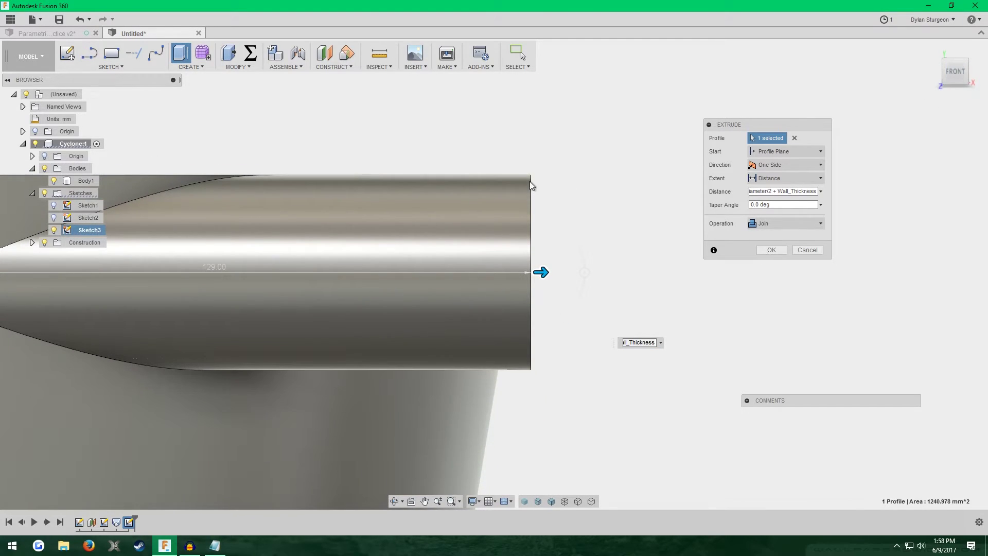
scroll(550, 191, "down", 5)
scroll(330, 150, "up", 3)
middle_click_drag(331, 149, 489, 147, "shift")
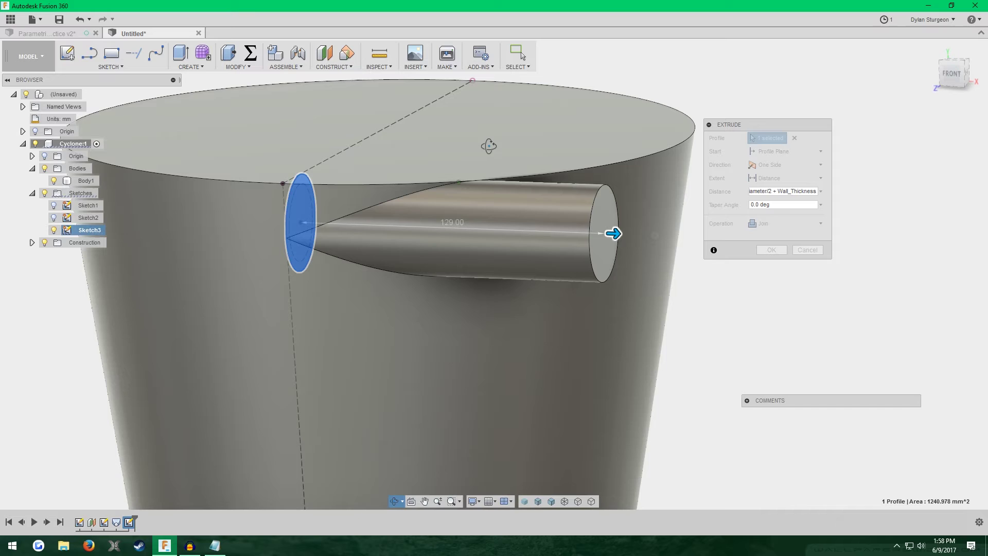
scroll(329, 277, "down", 3)
scroll(329, 277, "up", 2)
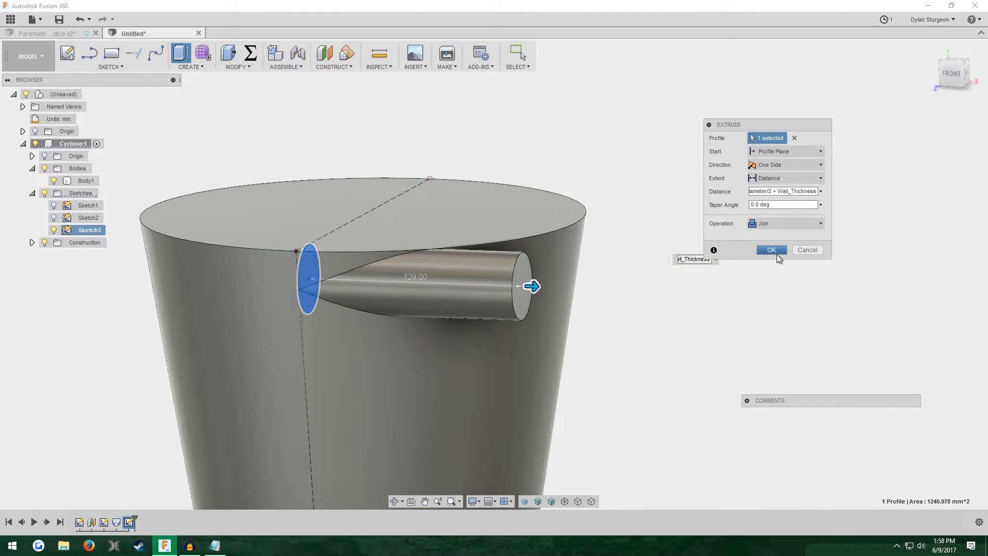
left_click(778, 252)
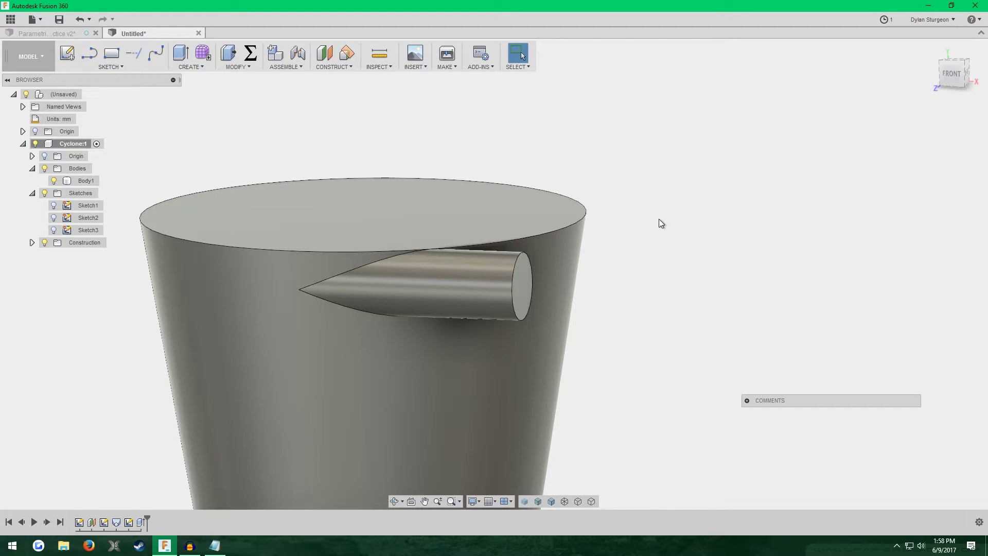
Start a Shell that leaves the inlet pipe's end face and the cone's bottom face open.
scroll(569, 191, "down", 4)
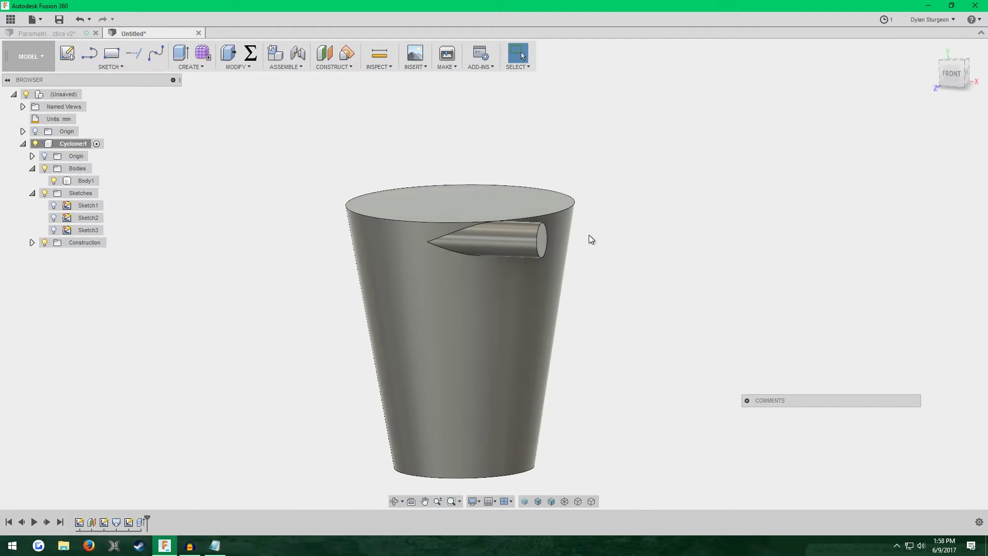
middle_click_drag(569, 191, 325, 171, "shift")
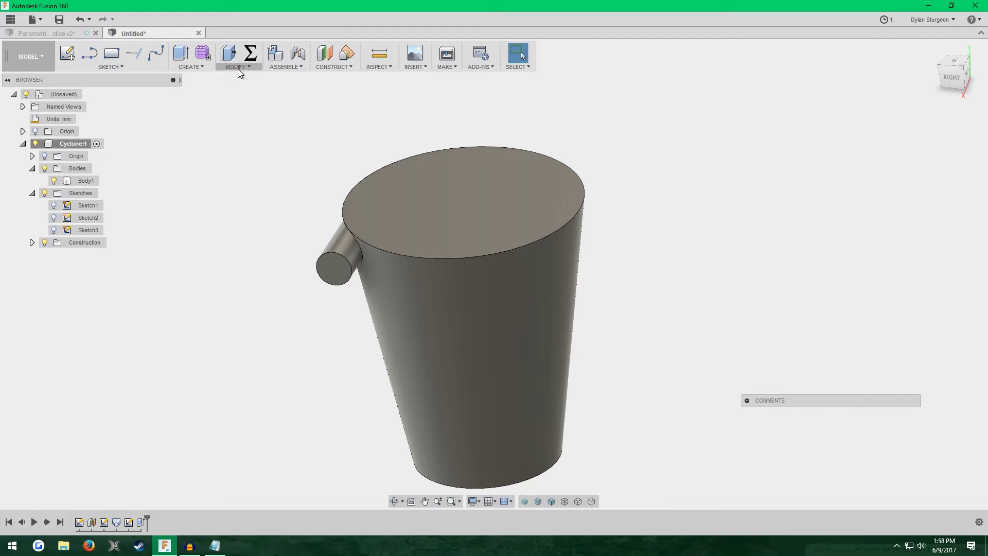
left_click(238, 67)
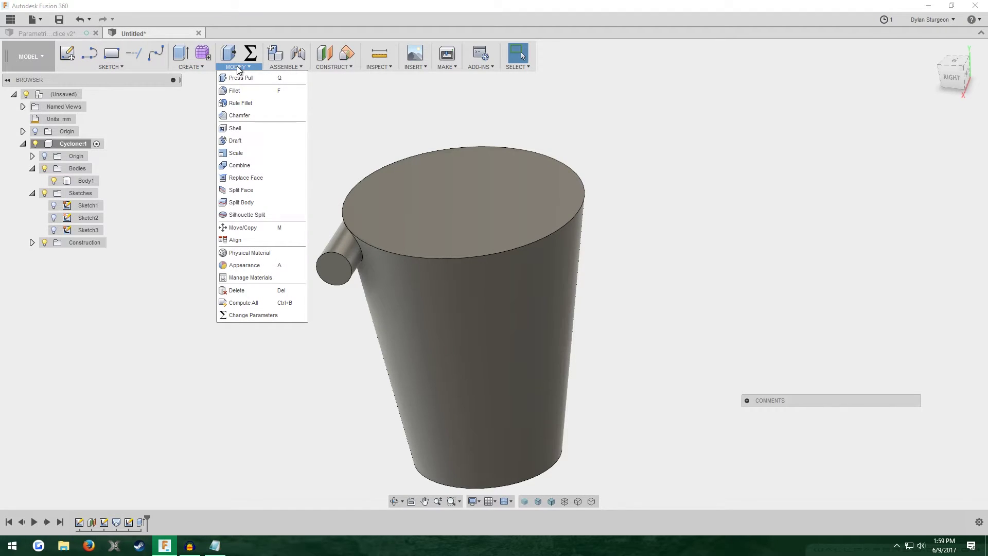
left_click(261, 129)
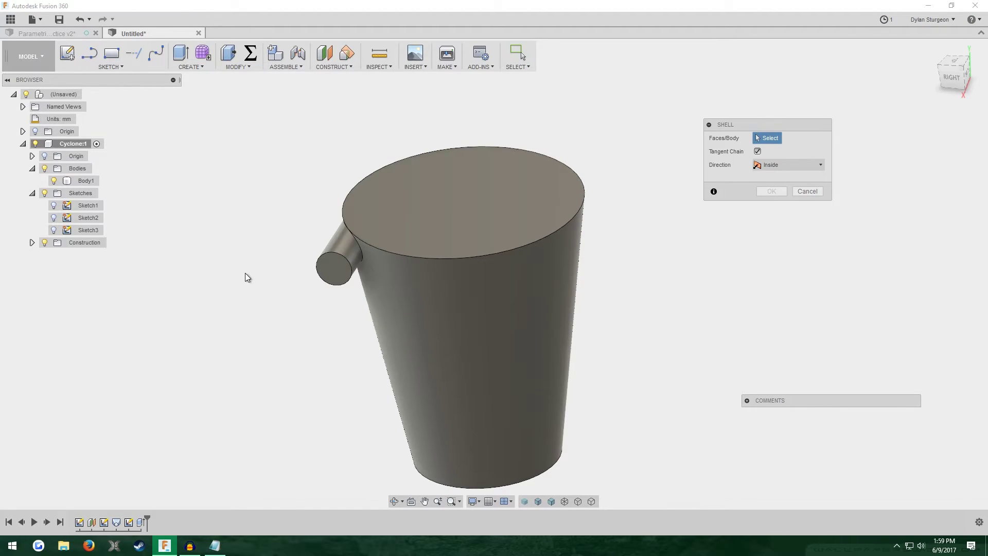
scroll(338, 267, "up", 4)
left_click(332, 268)
scroll(332, 267, "down", 3)
middle_click_drag(300, 399, 264, 375, "shift")
left_click(466, 386)
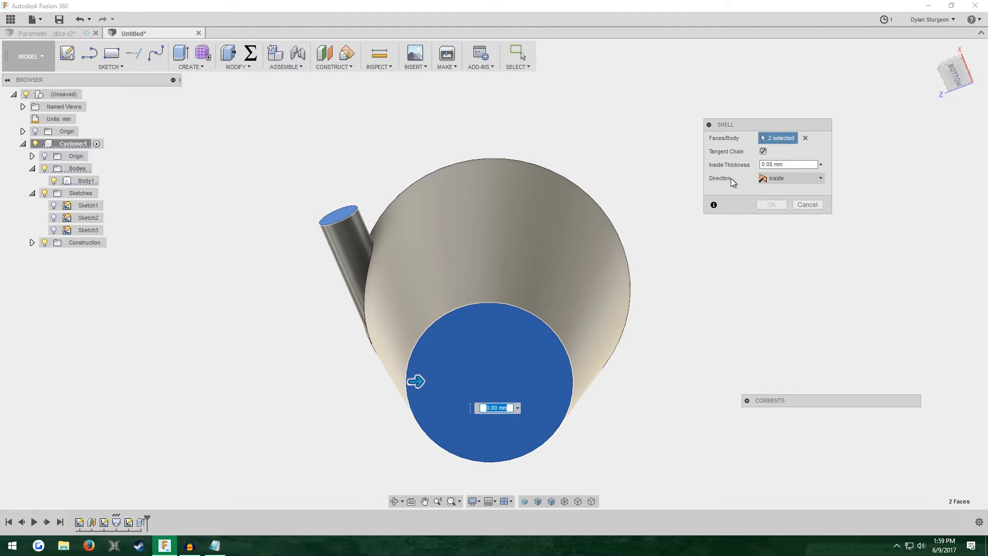
Keep the shell direction inside with Wall_Thickness as thickness, and apply it.
left_click(793, 178)
left_click(794, 179)
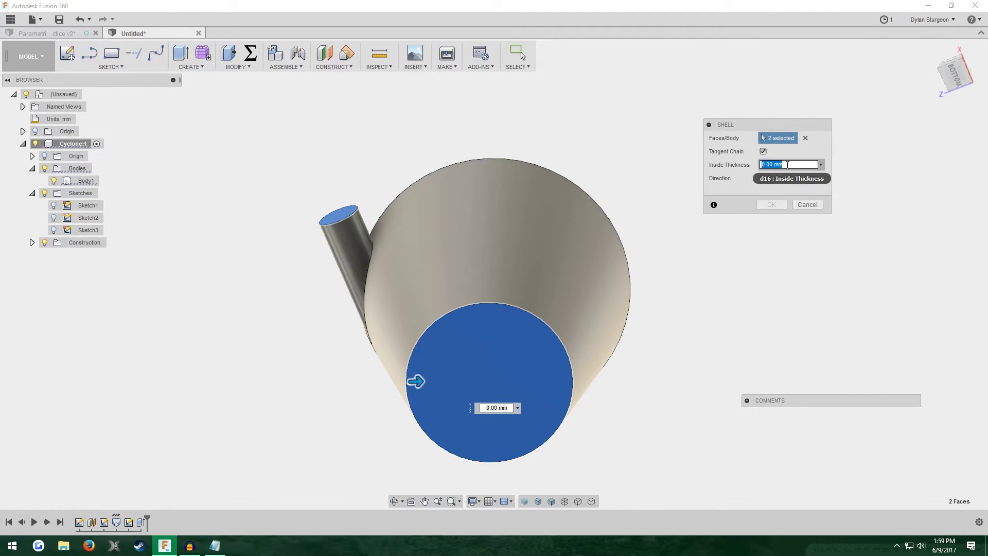
type("Wall")
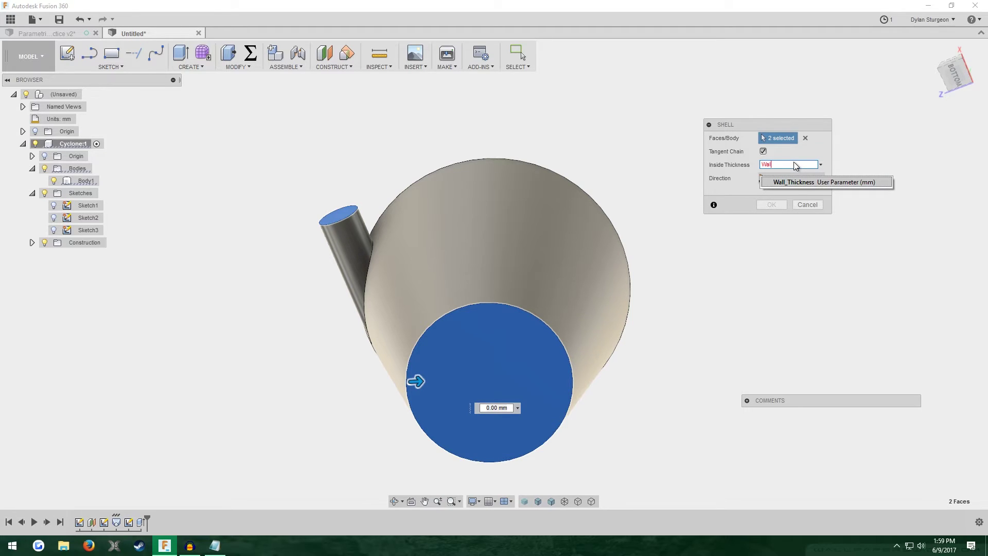
left_click(778, 182)
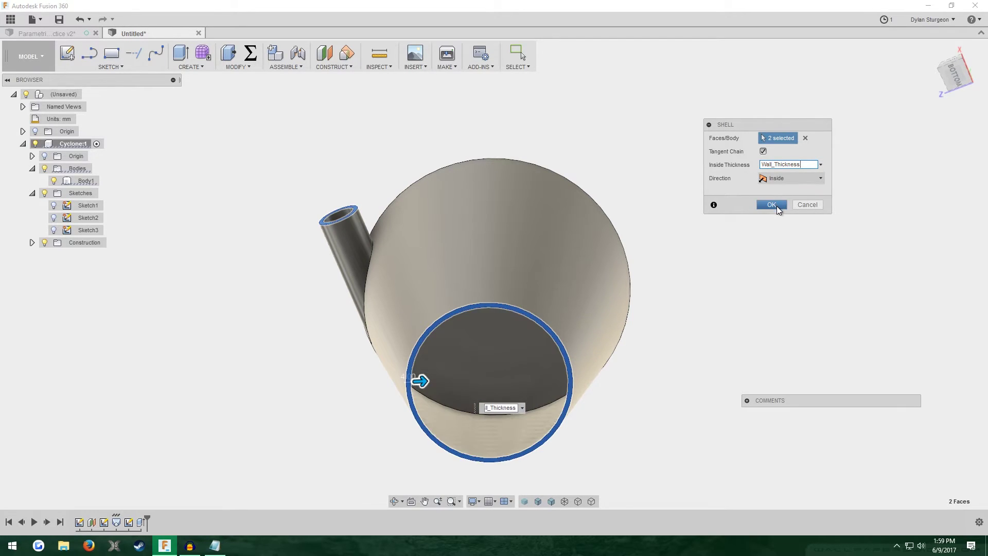
left_click(772, 205)
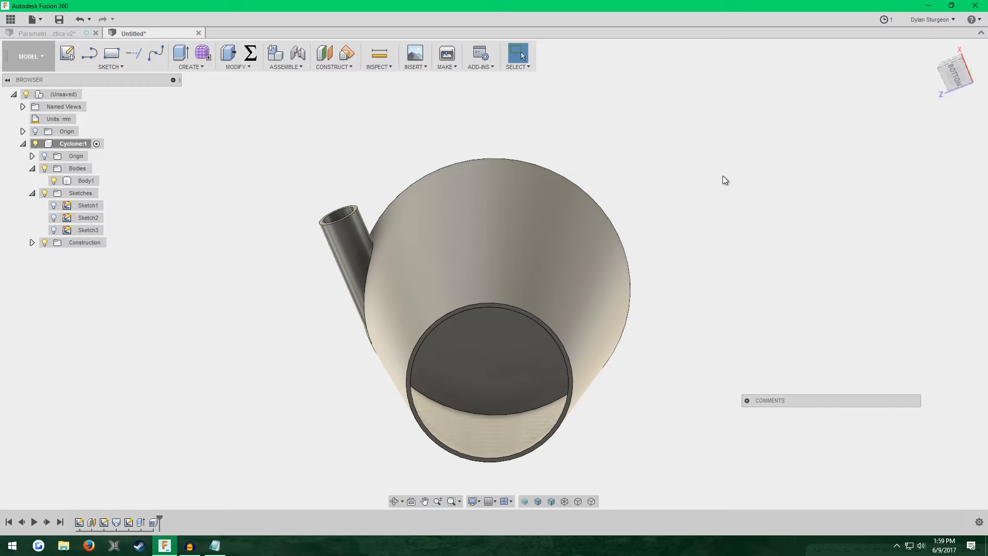
middle_click_drag(723, 177, 810, 234, "shift")
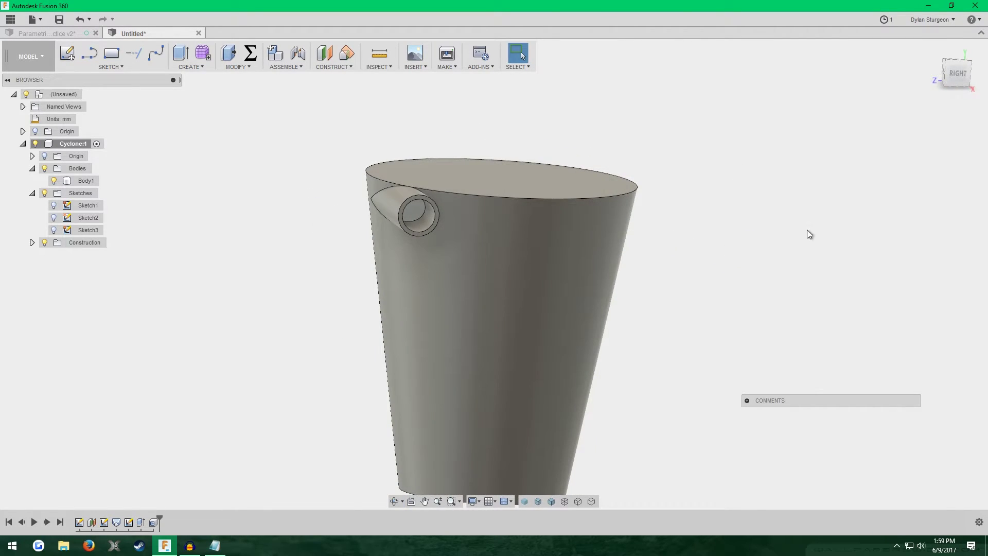
Create a Section Analysis cutting the cyclone along the XY plane with hatched walls.
left_click(938, 50)
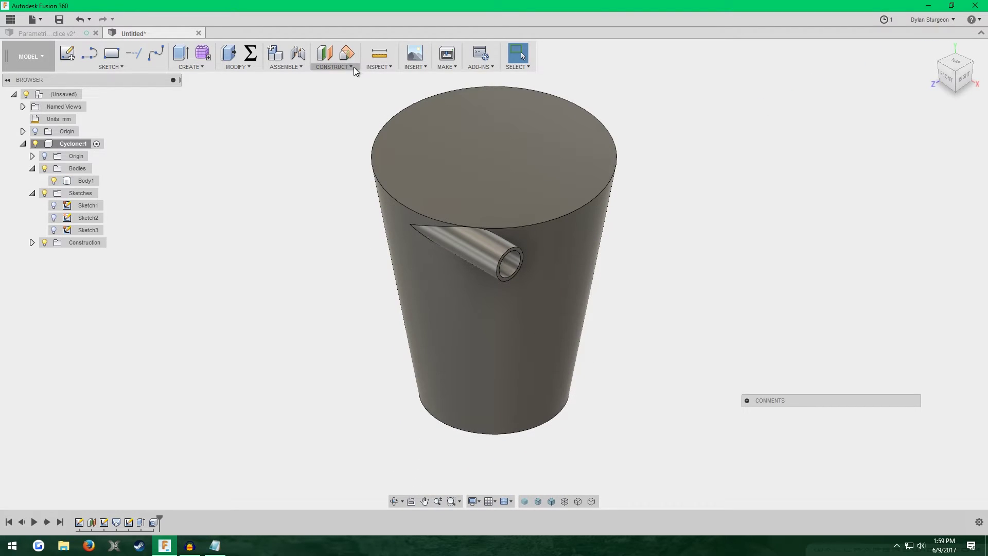
left_click(375, 67)
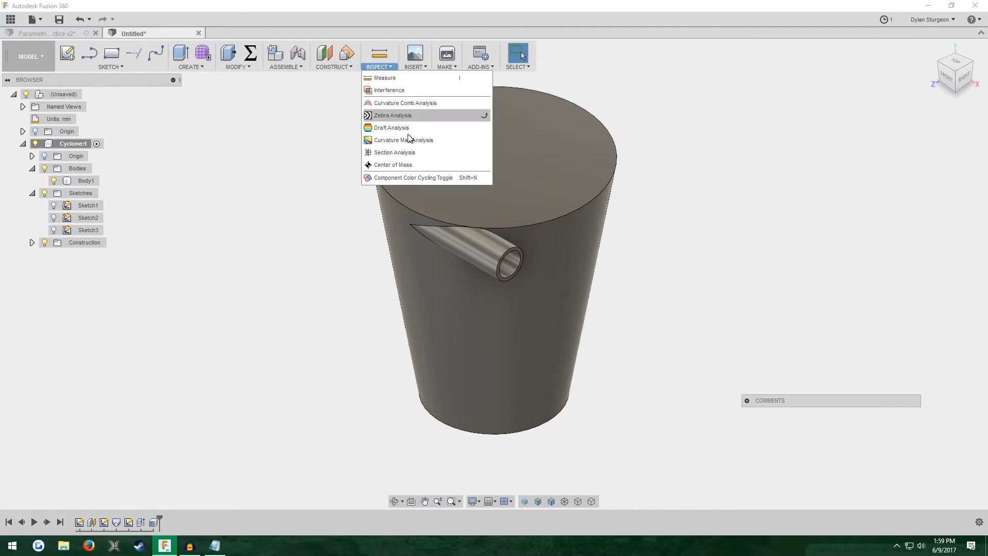
left_click(403, 153)
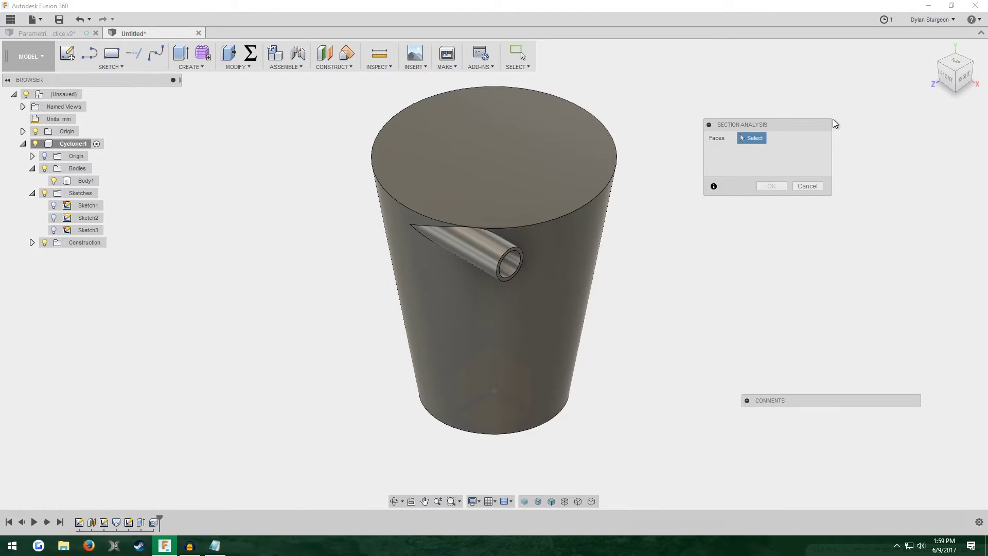
left_click_drag(963, 85, 935, 102)
scroll(483, 383, "up", 3)
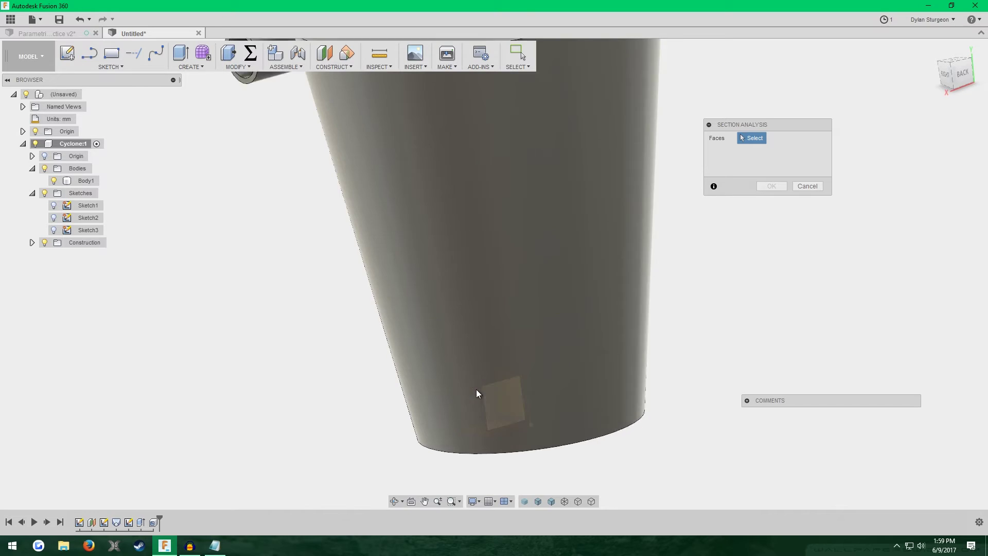
scroll(500, 407, "down", 3)
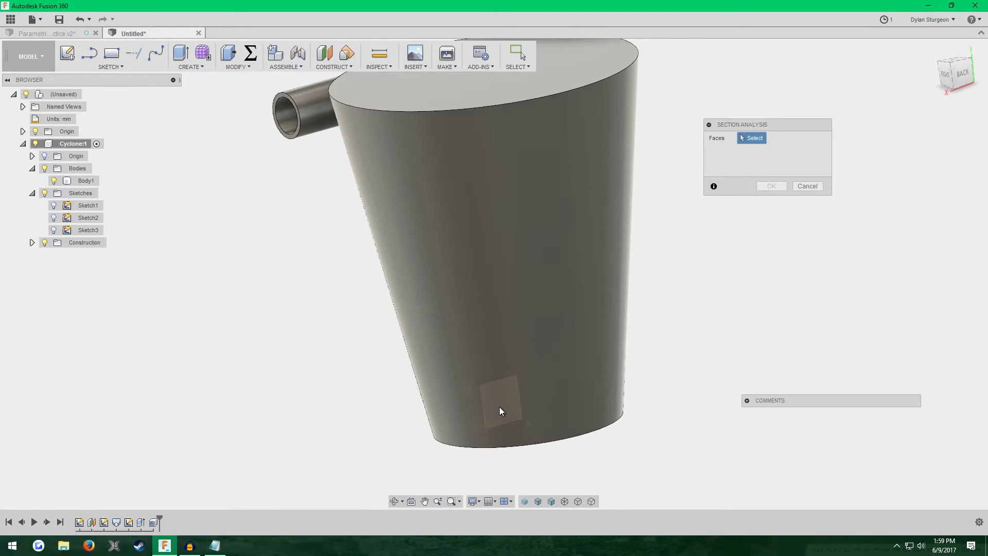
left_click(500, 406)
scroll(731, 327, "down", 3)
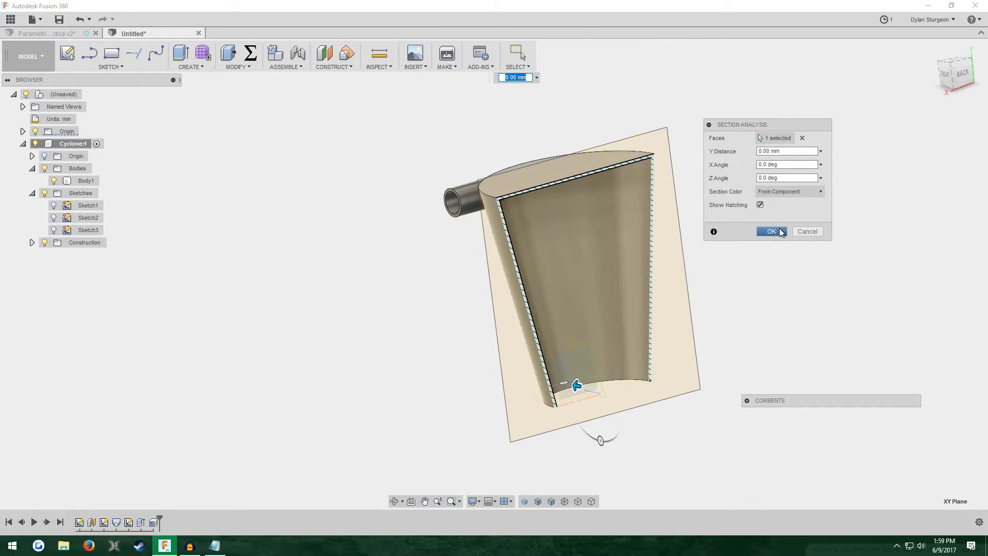
scroll(753, 339, "up", 1)
left_click(771, 233)
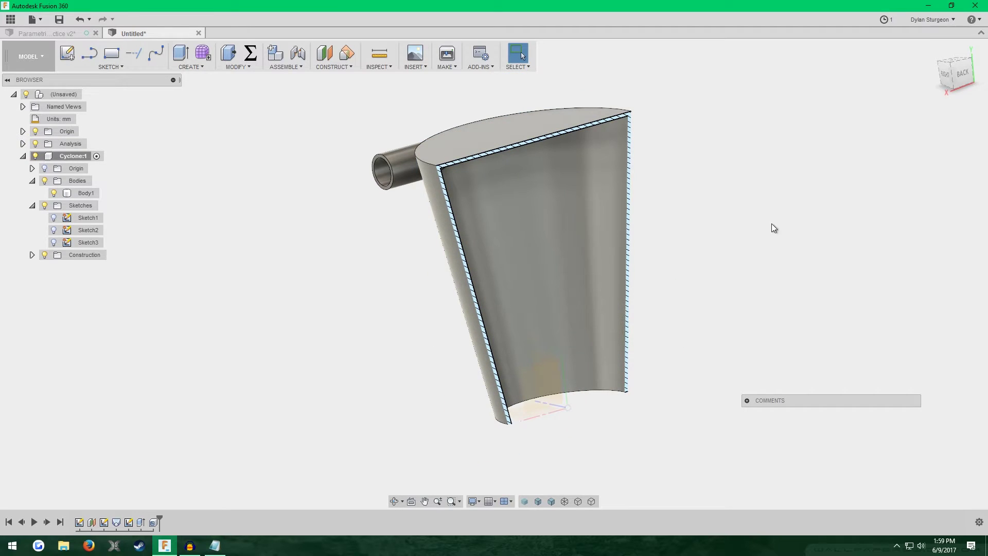
mouse_move(494, 274)
middle_mouse_down("shift")
mouse_move(540, 274)
mouse_move(665, 173)
middle_mouse_up("shift")
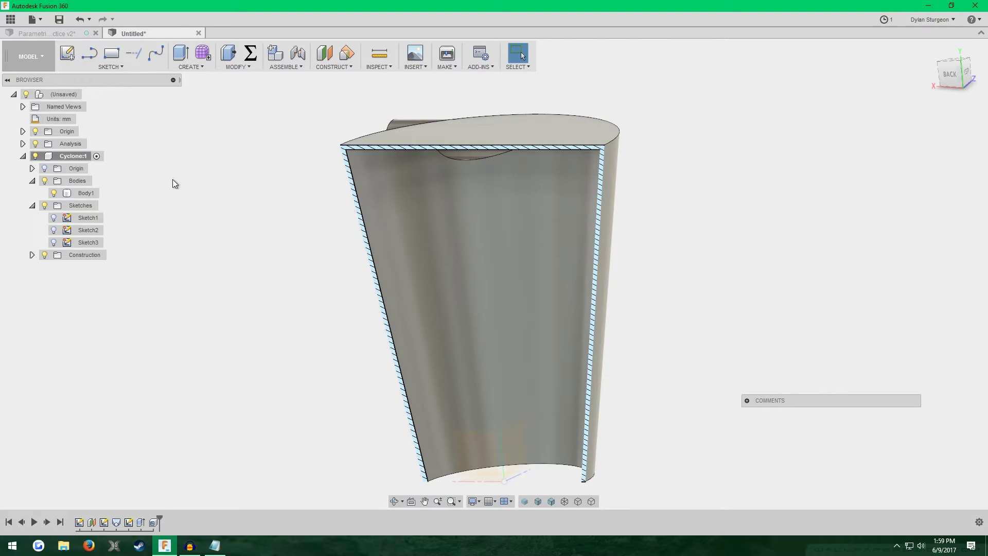
Orbit and zoom the half-section to show the hollow interior and inlet pipe opening.
middle_click_drag(227, 281, 252, 261, "shift")
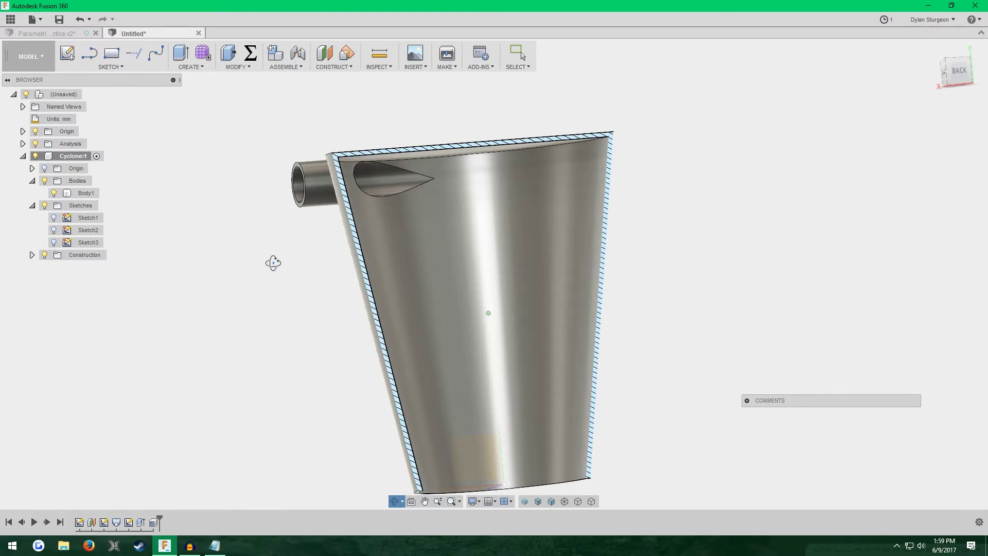
left_click_drag(274, 263, 252, 271)
key("Escape")
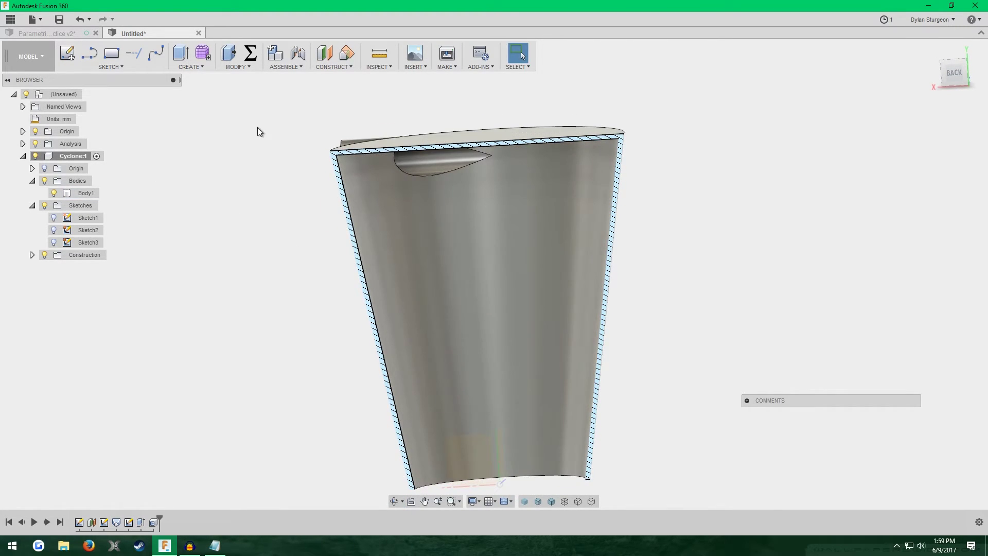
scroll(289, 130, "up", 4)
scroll(451, 212, "up", 2)
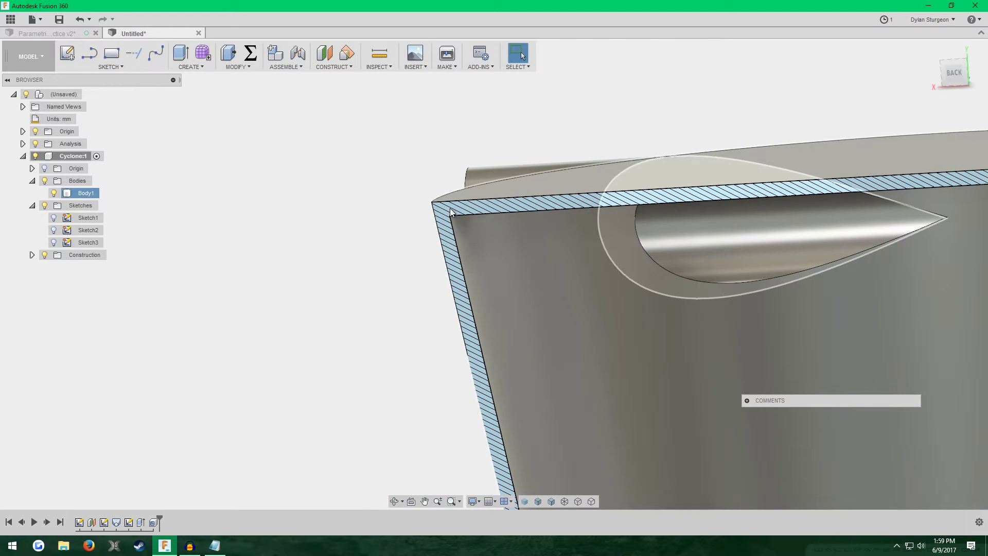
scroll(449, 225, "down", 1)
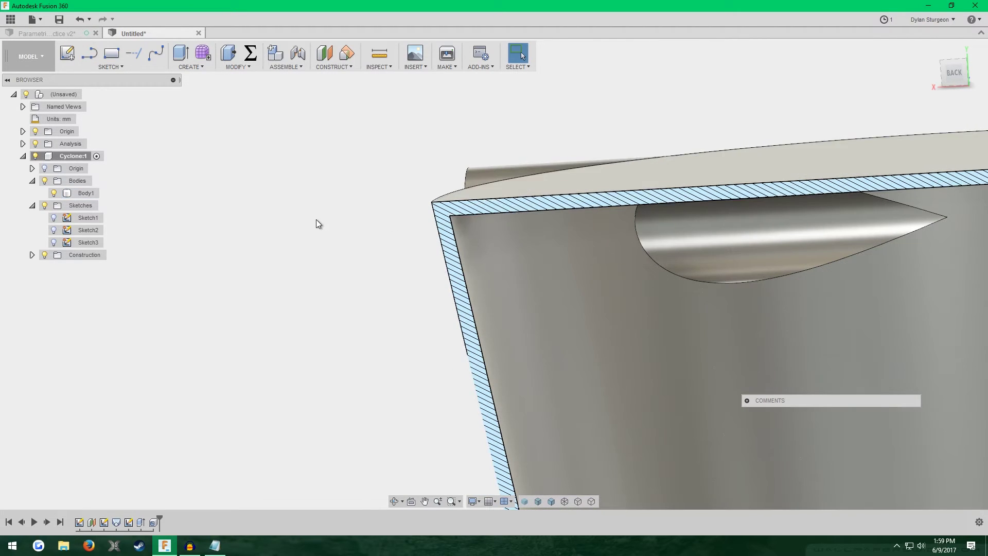
scroll(316, 221, "down", 4)
scroll(377, 425, "up", 2)
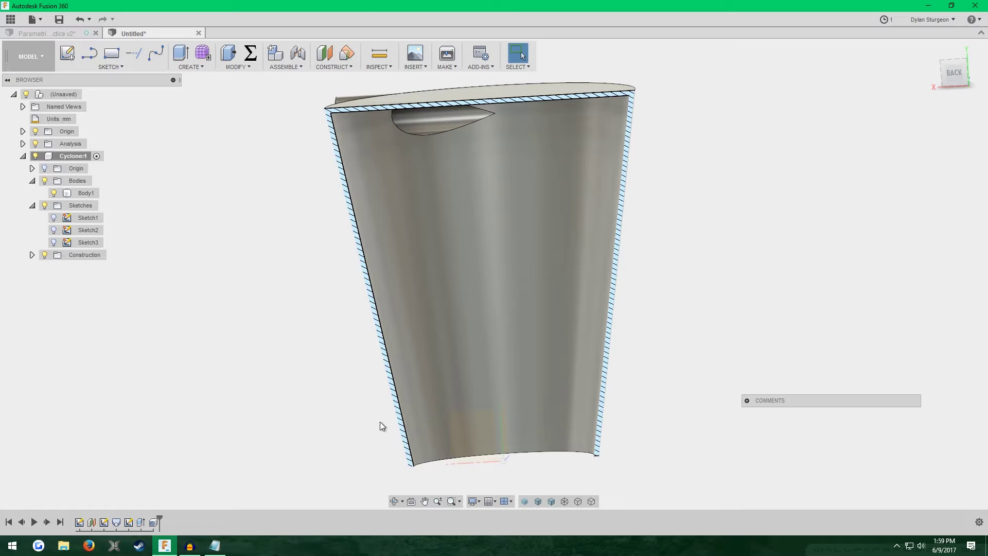
middle_click_drag(381, 422, 190, 295, "shift")
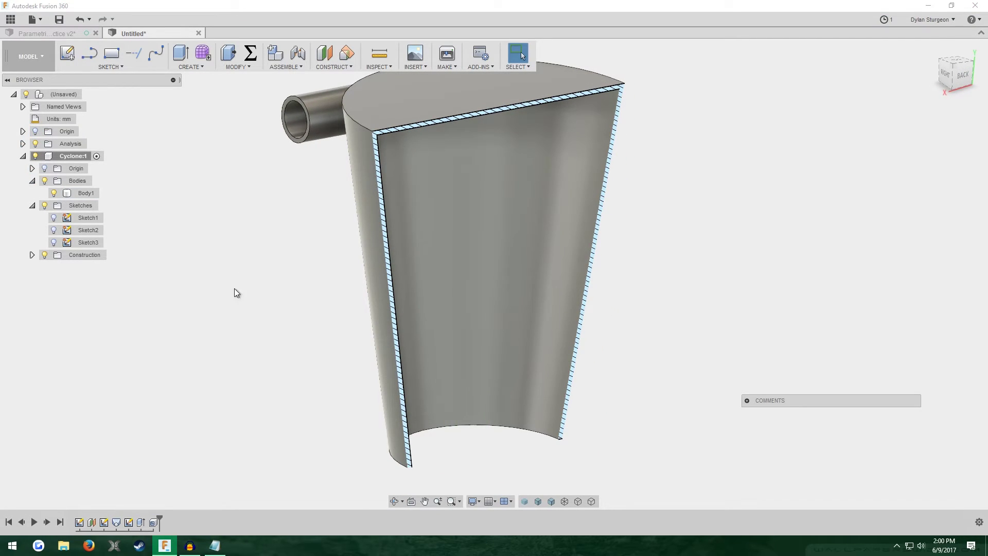
mouse_move(236, 292)
middle_mouse_down("shift")
mouse_move(265, 293)
mouse_move(256, 273)
mouse_move(247, 282)
middle_mouse_up("shift")
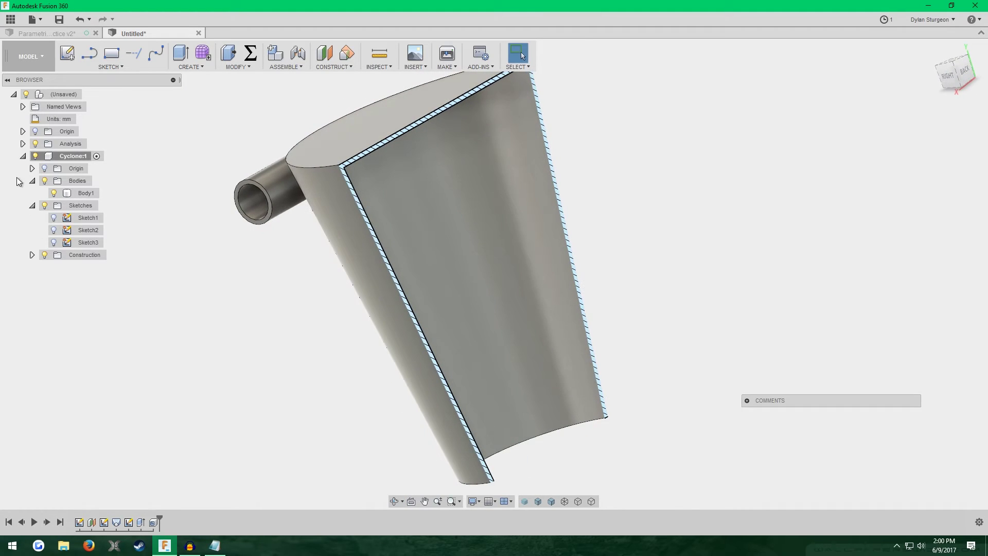
Hide the Section1 cut in the browser so the full body shows.
left_click(23, 143)
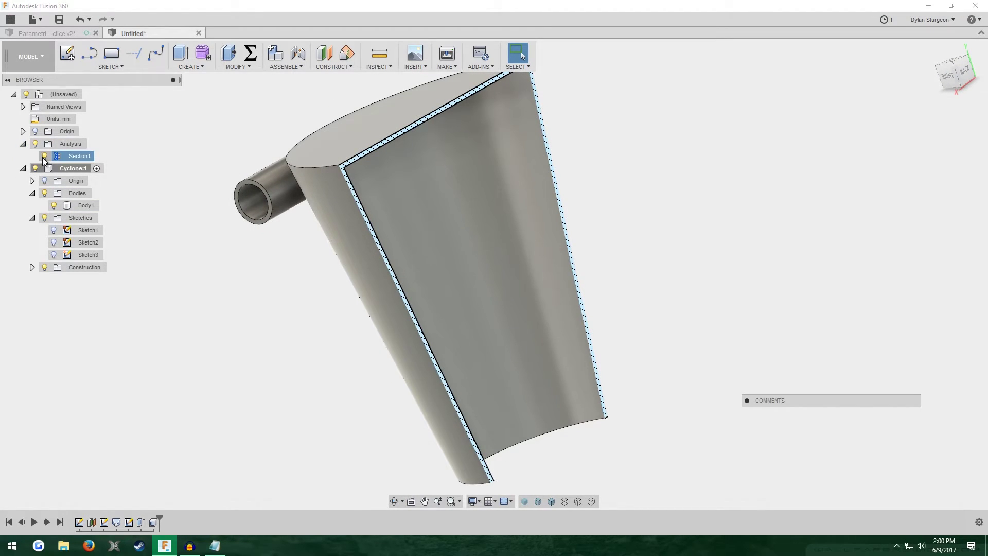
left_click(44, 156)
left_click(45, 156)
left_click(45, 156)
scroll(249, 350, "down", 3)
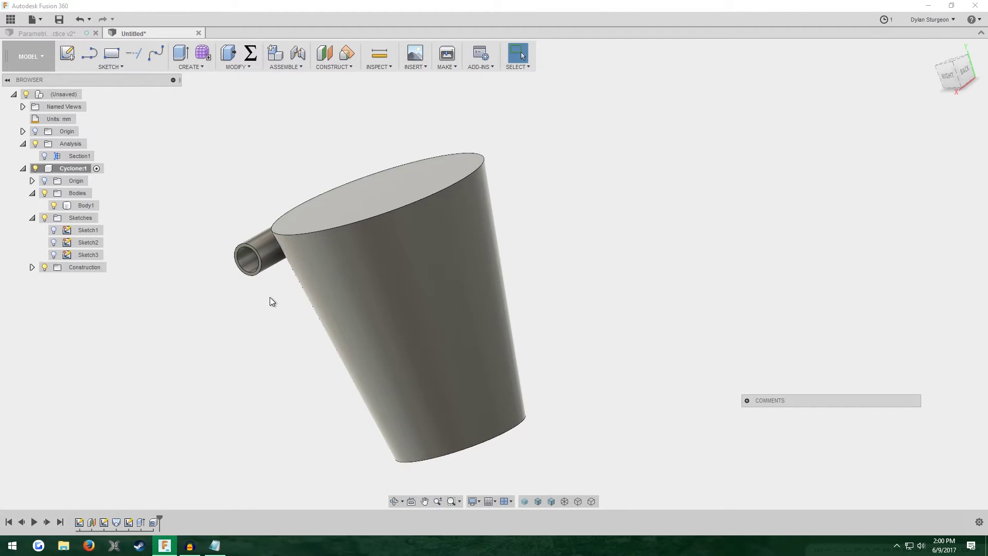
Return the view to the ViewCube's Home isometric orientation.
left_click(939, 81)
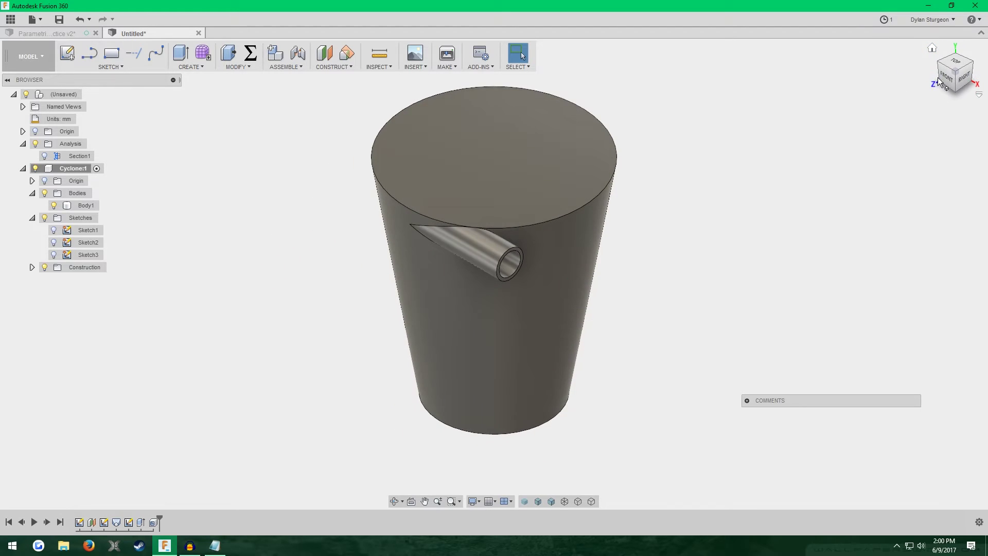
left_click(942, 80)
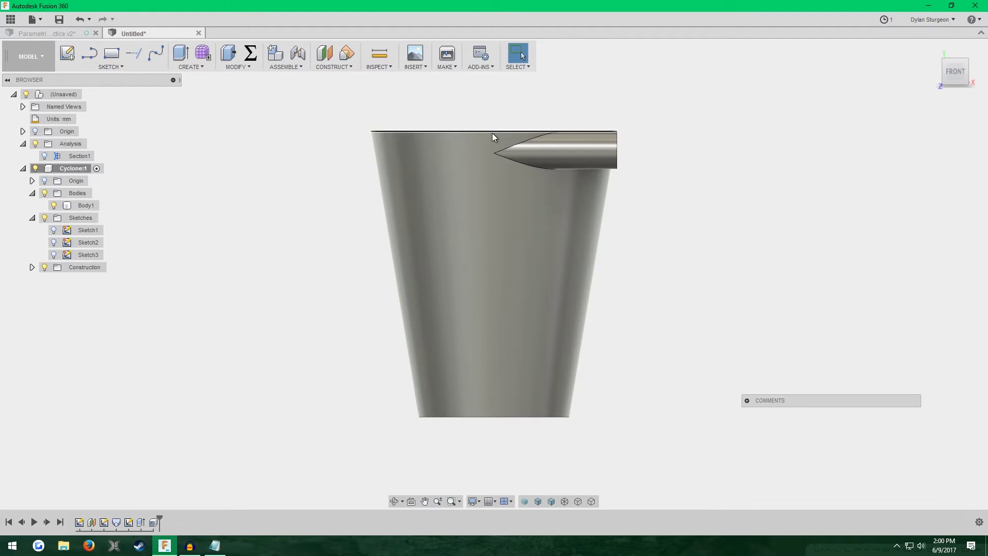
scroll(319, 276, "down", 3)
scroll(490, 194, "up", 4)
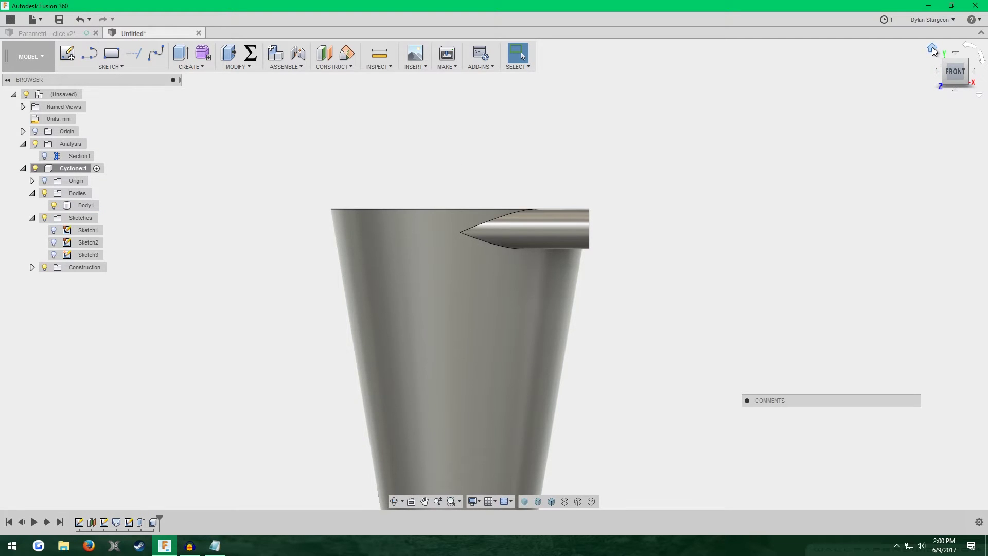
left_click(932, 50)
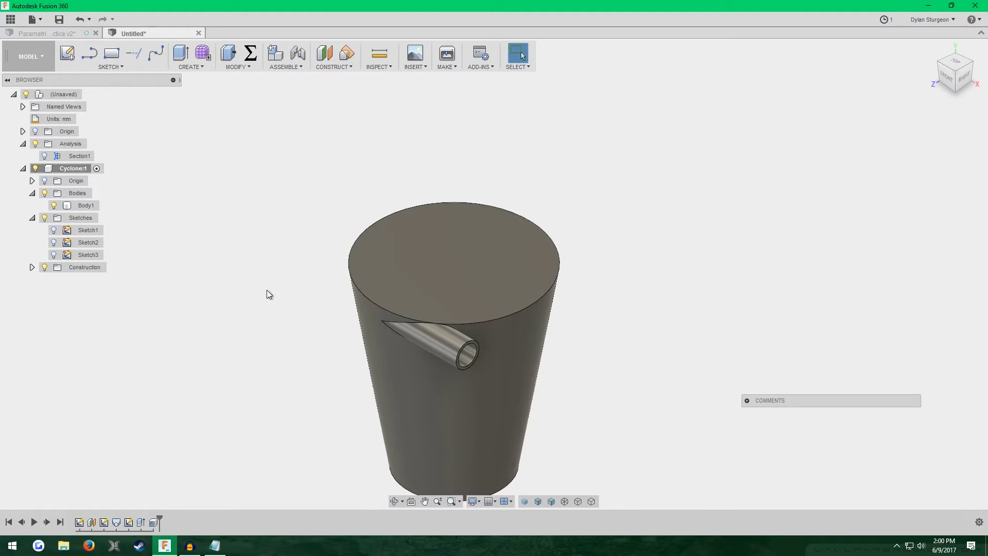
Sketch two concentric circles on the cone's top face, one of 70 mm diameter.
left_click(68, 53)
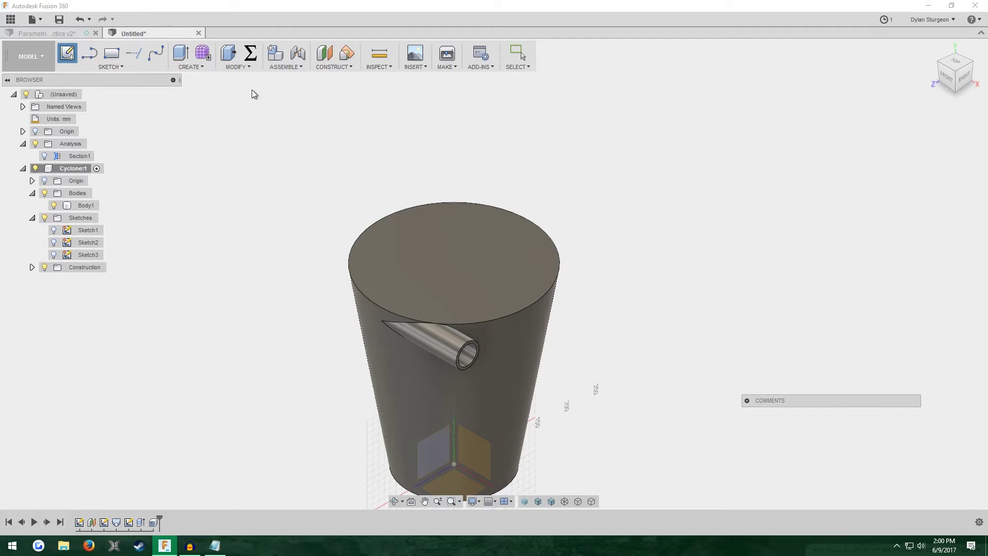
left_click(452, 278)
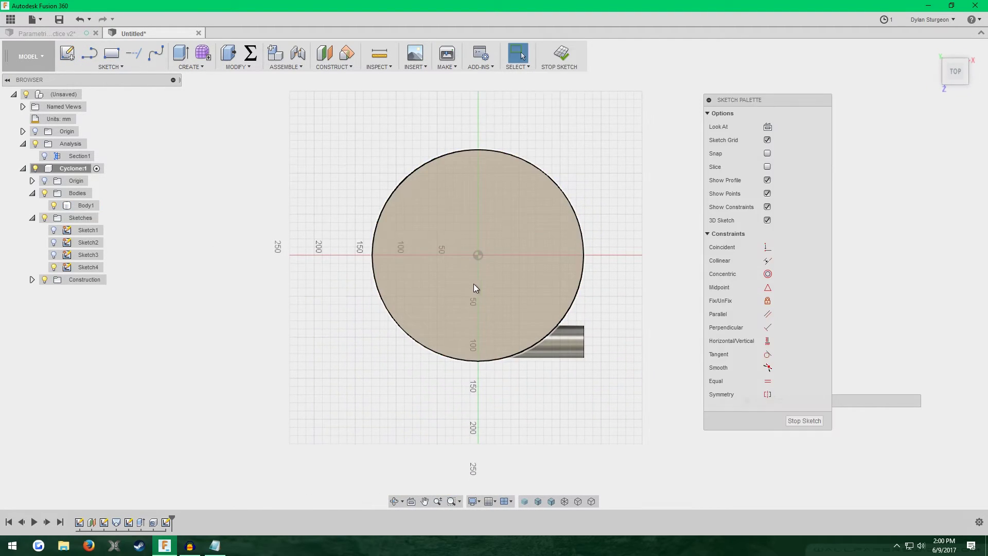
scroll(474, 287, "up", 5)
key("c")
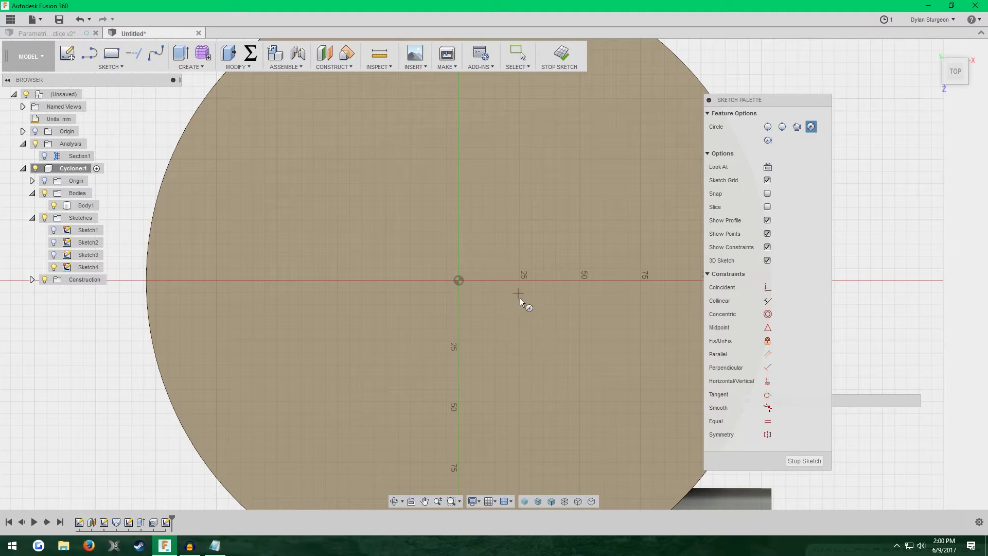
left_click(459, 280)
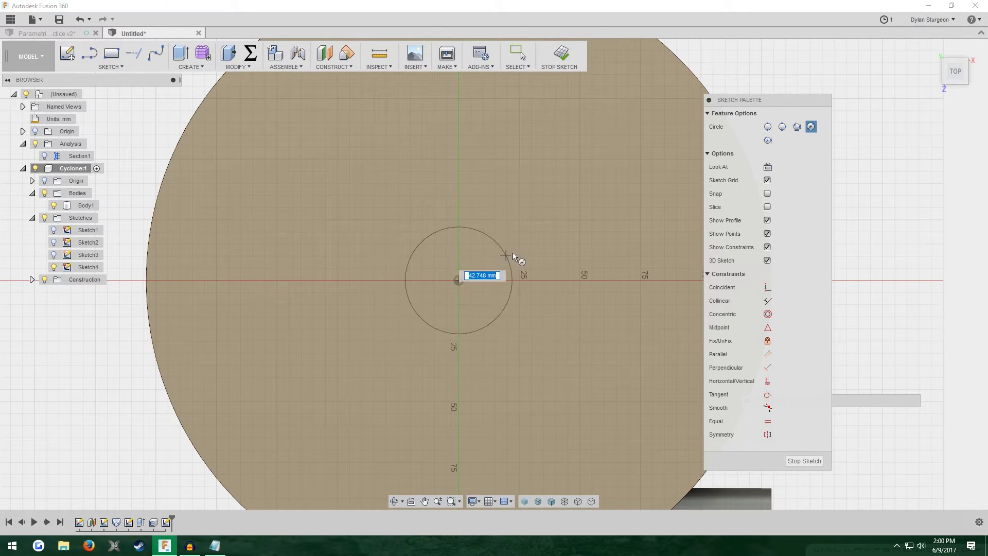
type("70")
key("Return")
left_click(459, 280)
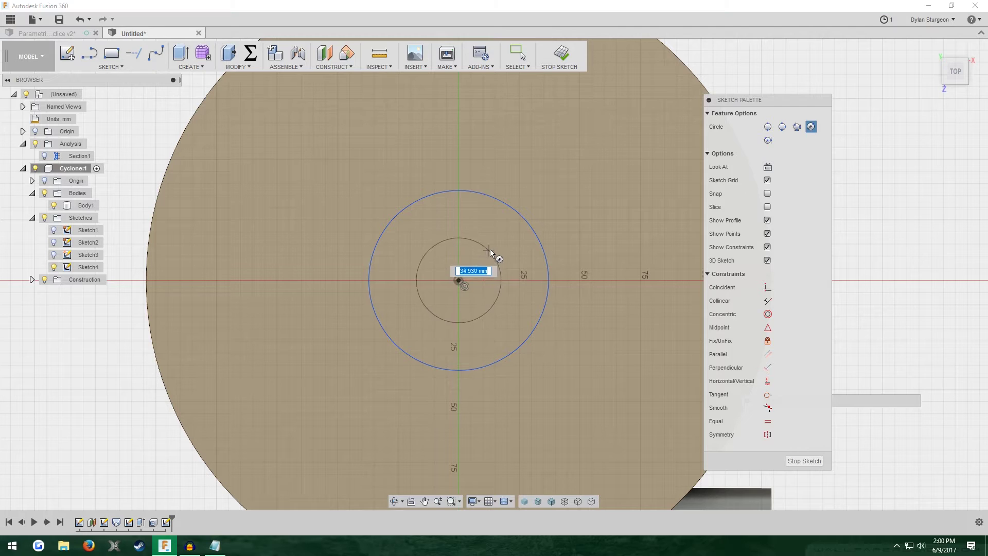
left_click(520, 233)
left_click(520, 54)
Make the inner circle construction and dimension its diameter as Hose_Diameter (Ø31.75).
scroll(510, 139, "up", 3)
left_click(519, 281)
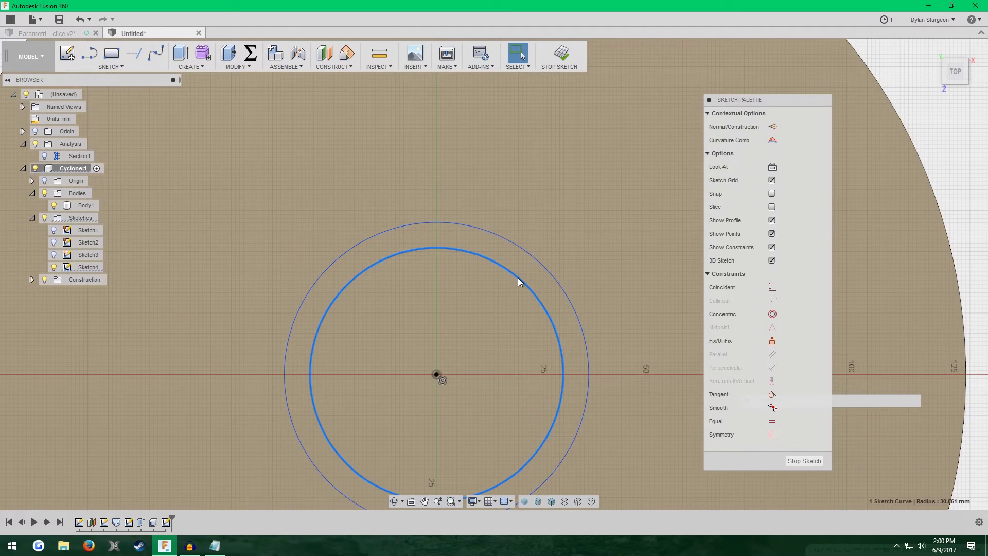
key("x")
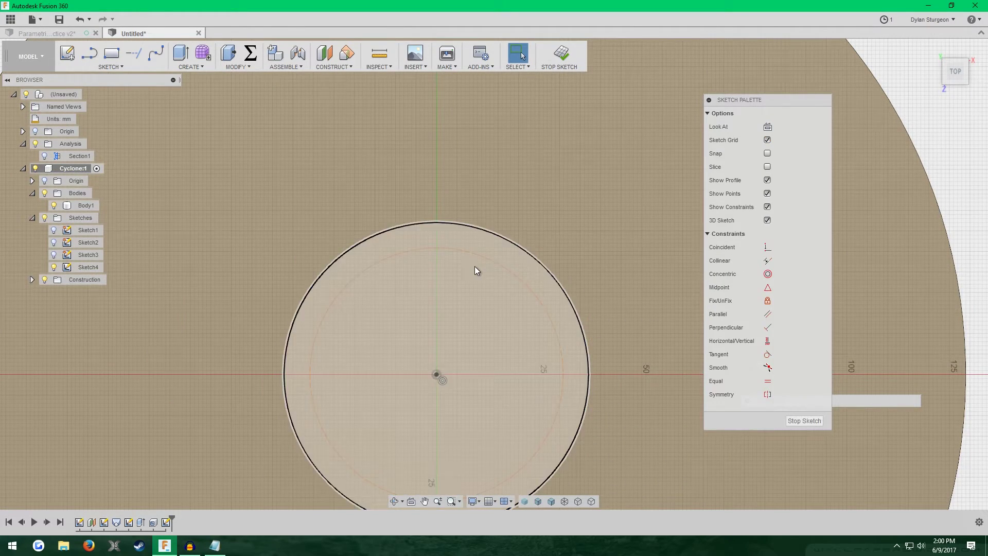
scroll(475, 266, "down", 2)
left_click(521, 298)
left_click(504, 320)
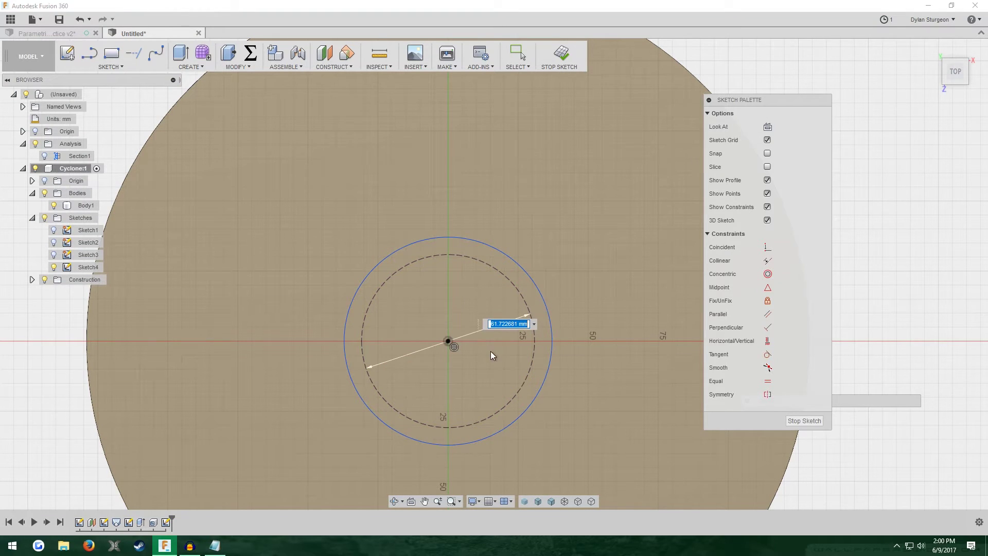
type("h")
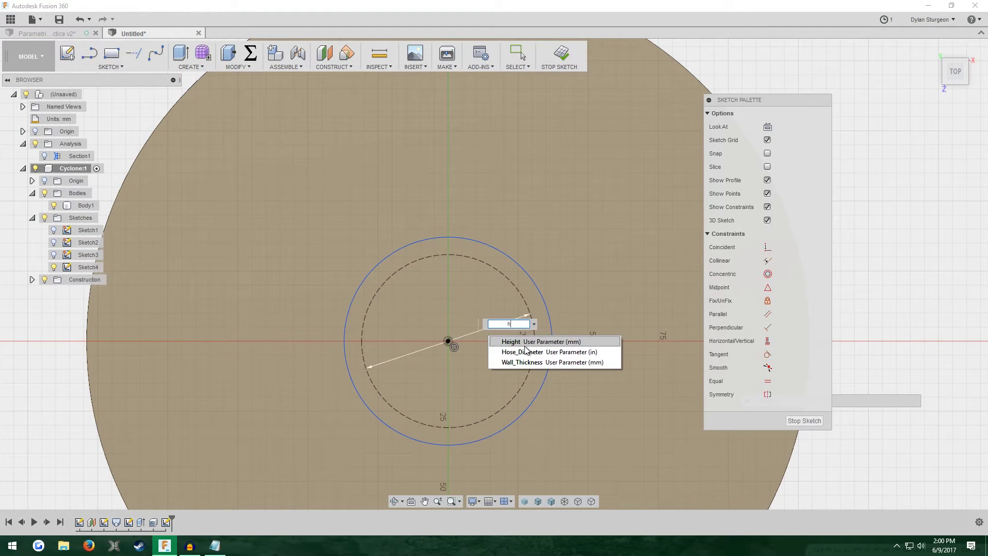
left_click(526, 353)
key("Return")
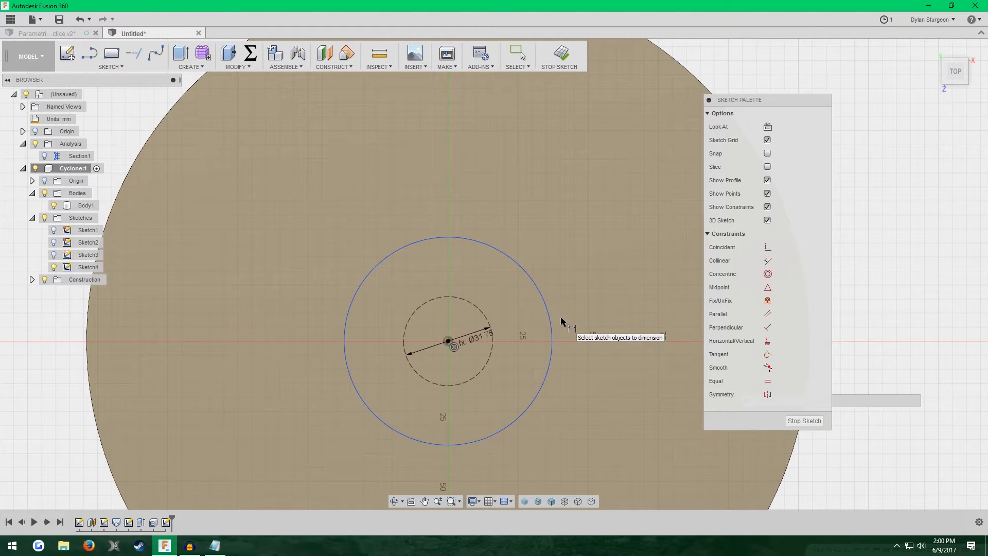
Dimension the gap between the circles as Wall_Thickness and finish Sketch4.
scroll(480, 325, "up", 2)
left_click(492, 317)
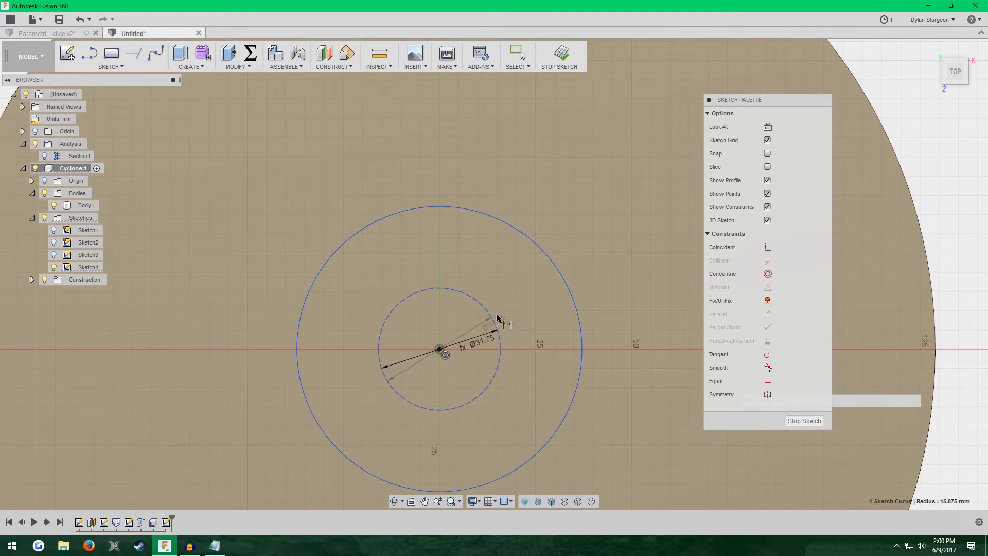
left_click(563, 283)
left_click(528, 337)
type("w")
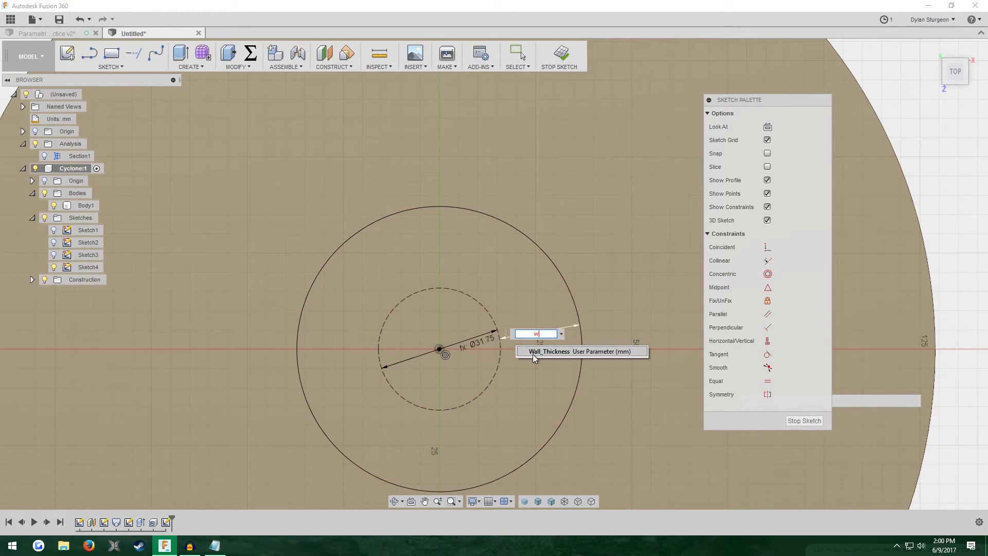
left_click(533, 354)
key("Return")
left_click(560, 54)
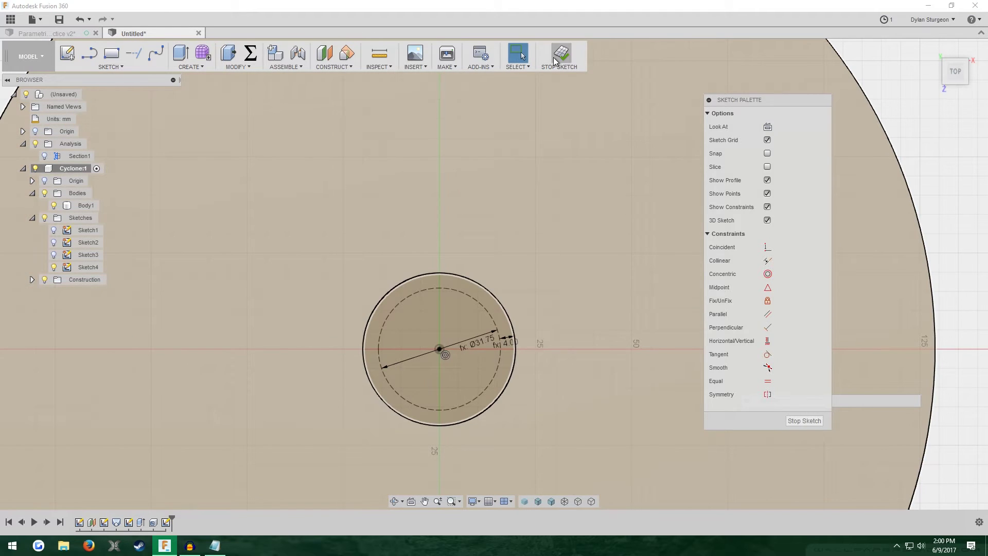
scroll(490, 185, "down", 5)
Start an extrude of the circular profile, dragging it down into the cyclone's lid.
mouse_move(218, 357)
middle_mouse_down("shift")
mouse_move(184, 347)
mouse_move(162, 298)
mouse_move(186, 352)
middle_mouse_up("shift")
key("e")
left_click(330, 322)
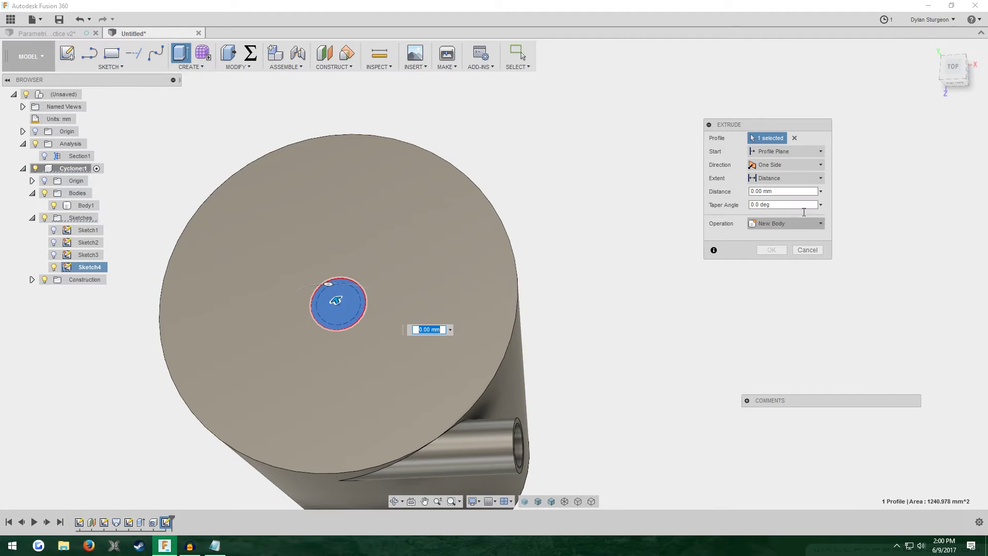
middle_click_drag(613, 312, 521, 409, "shift")
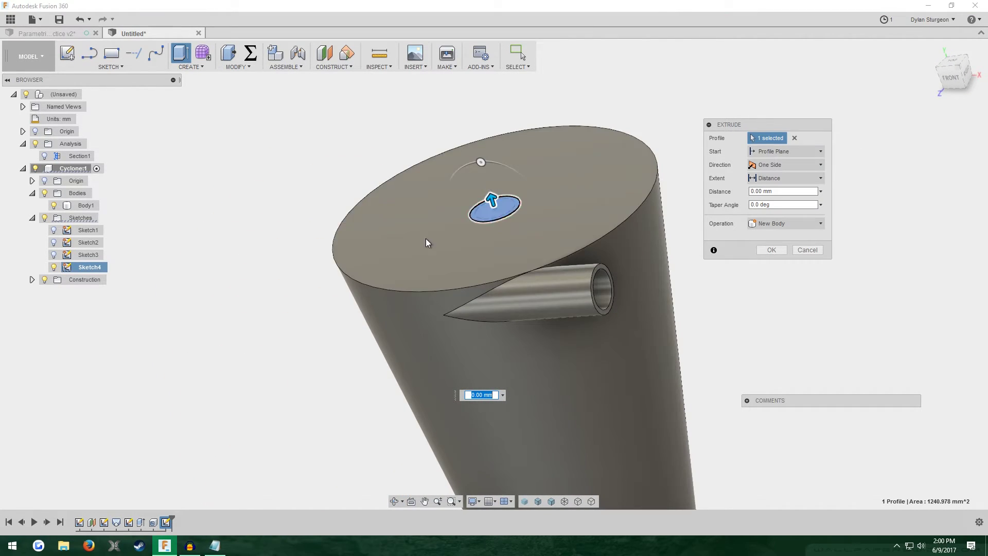
middle_click_drag(425, 238, 452, 221, "shift")
left_click_drag(450, 228, 461, 259)
scroll(437, 225, "up", 5)
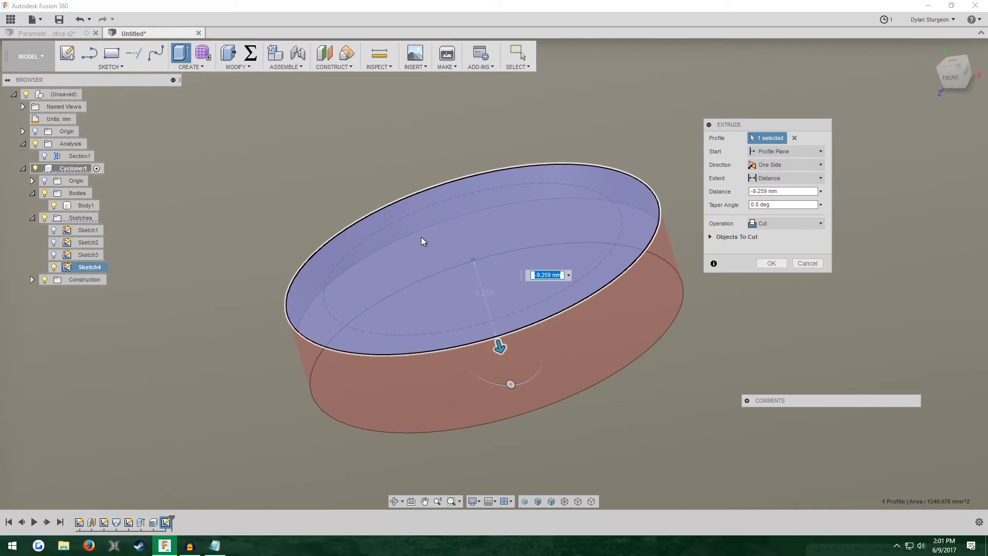
scroll(421, 241, "up", 3)
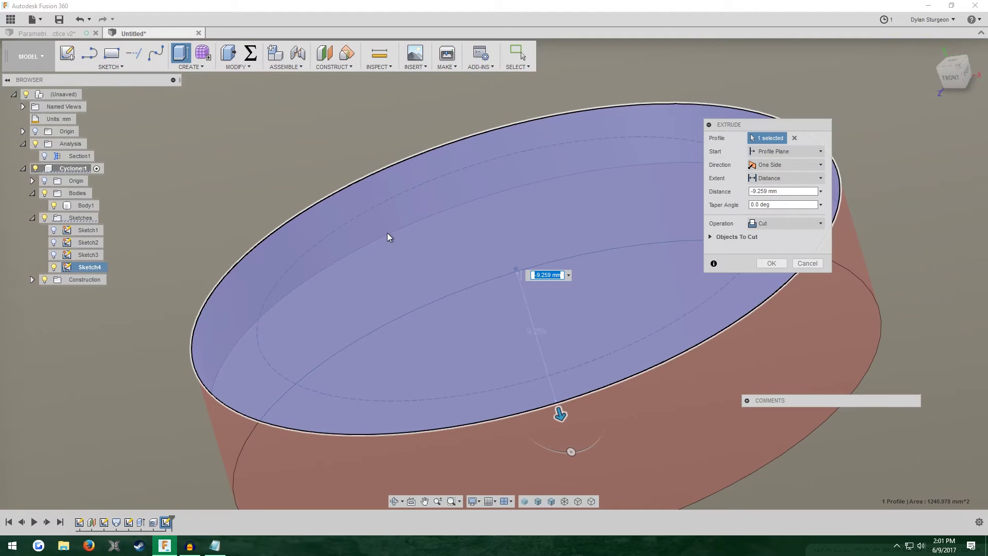
scroll(385, 211, "down", 5)
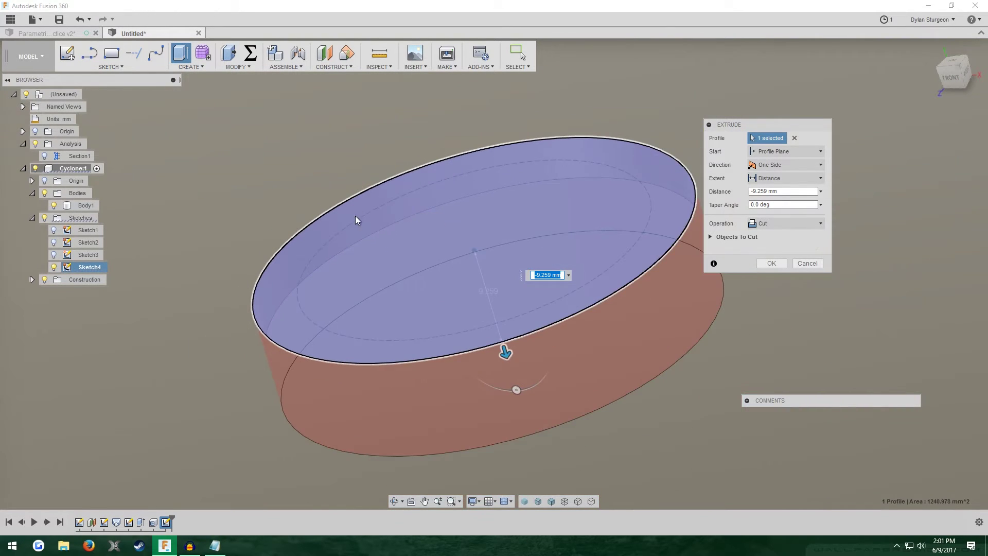
scroll(360, 267, "down", 10)
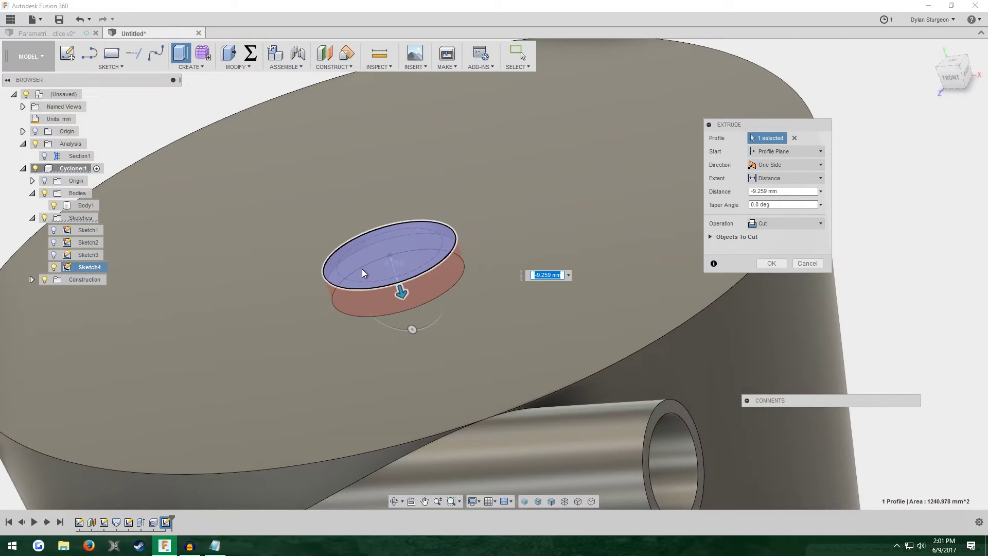
With the section view back on, set the cut depth to -Wall_Thickness and apply it.
left_click(44, 156)
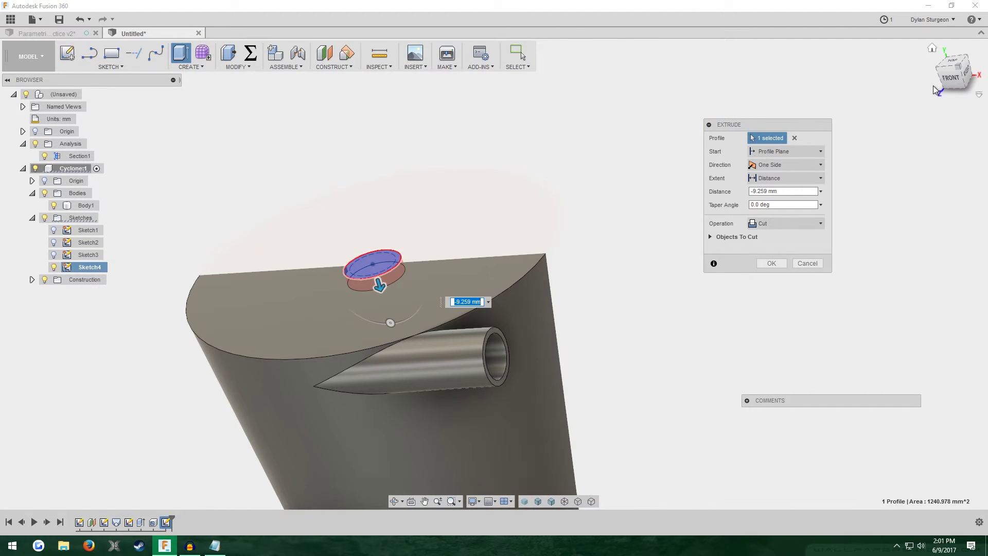
middle_click_drag(493, 273, 360, 309, "shift")
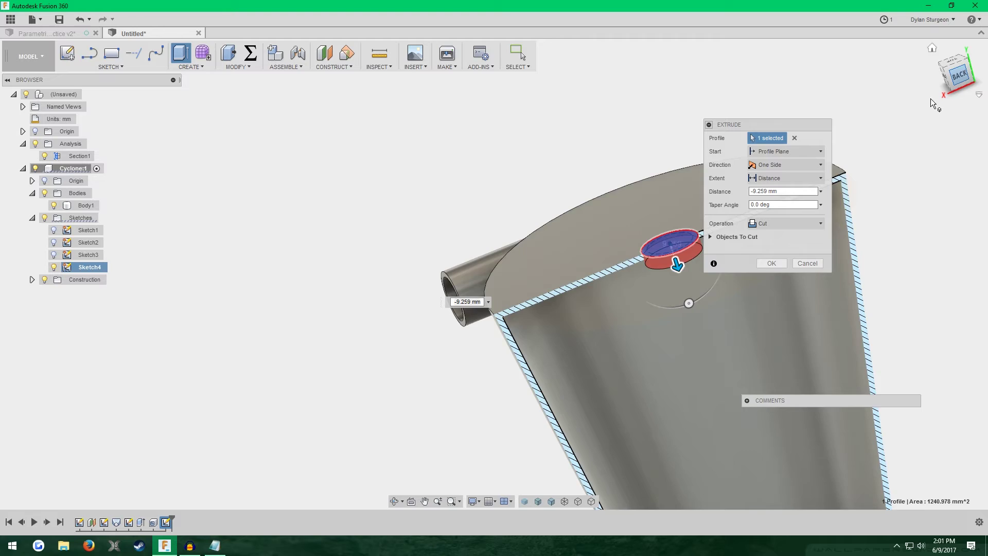
left_click(958, 69)
scroll(628, 297, "up", 10)
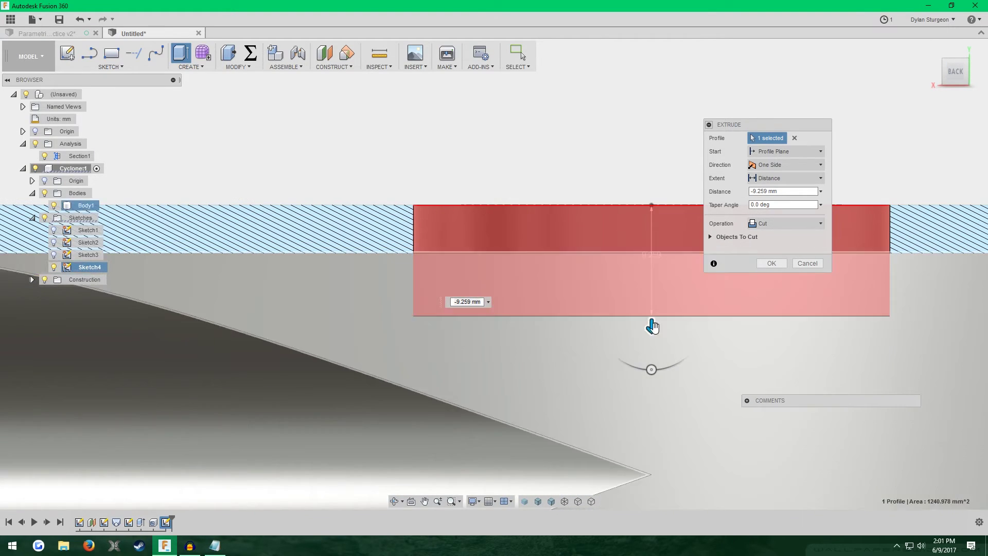
left_click_drag(651, 325, 651, 274)
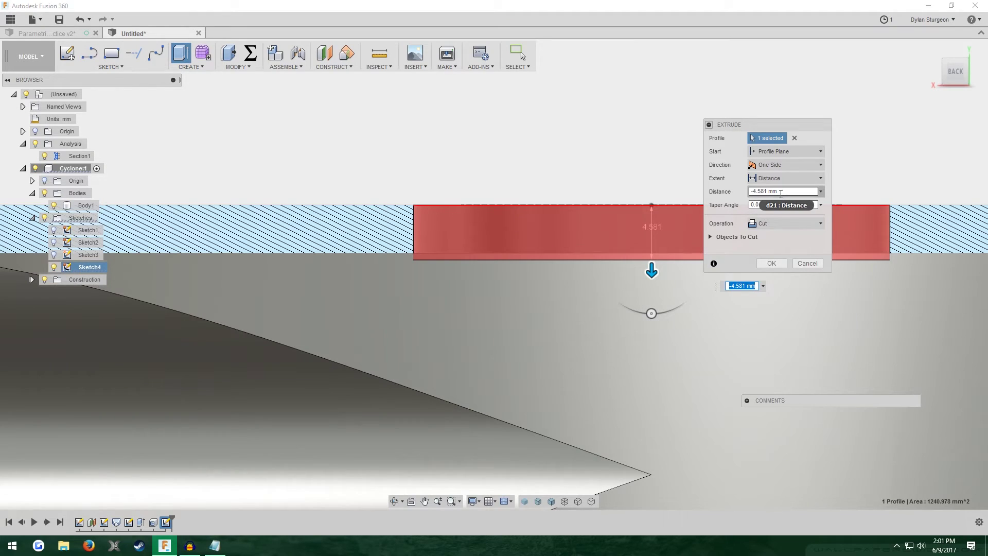
left_click(781, 192)
type("-")
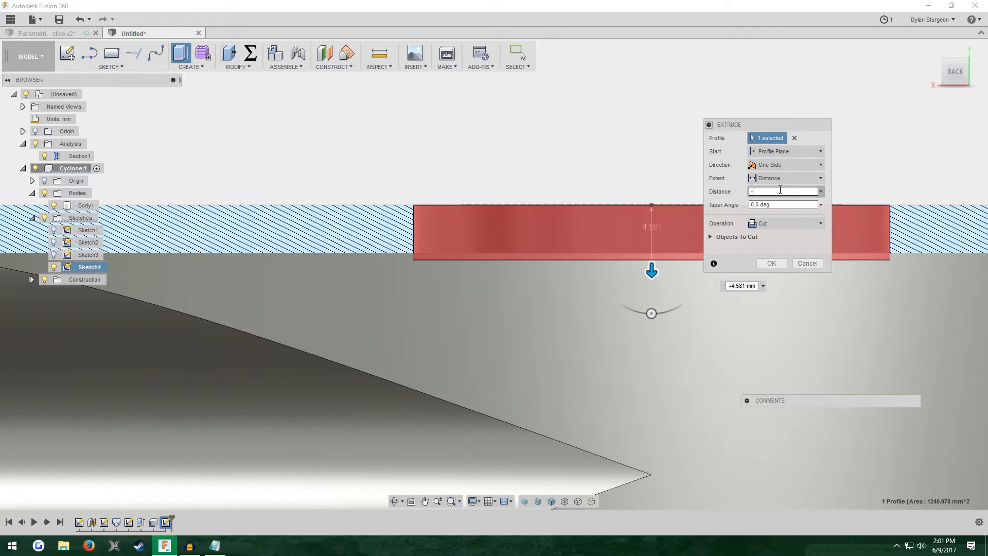
type("Wall")
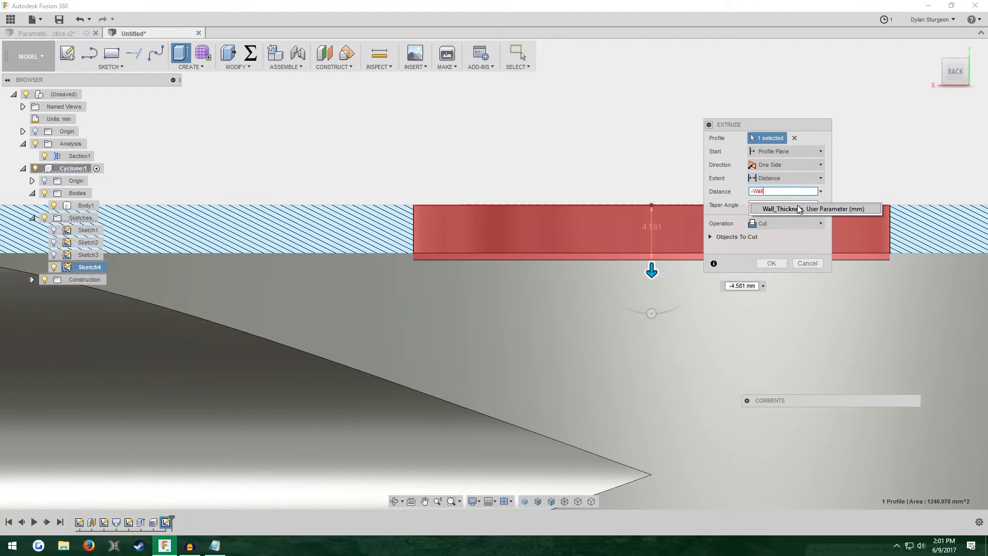
left_click(793, 208)
left_click(771, 263)
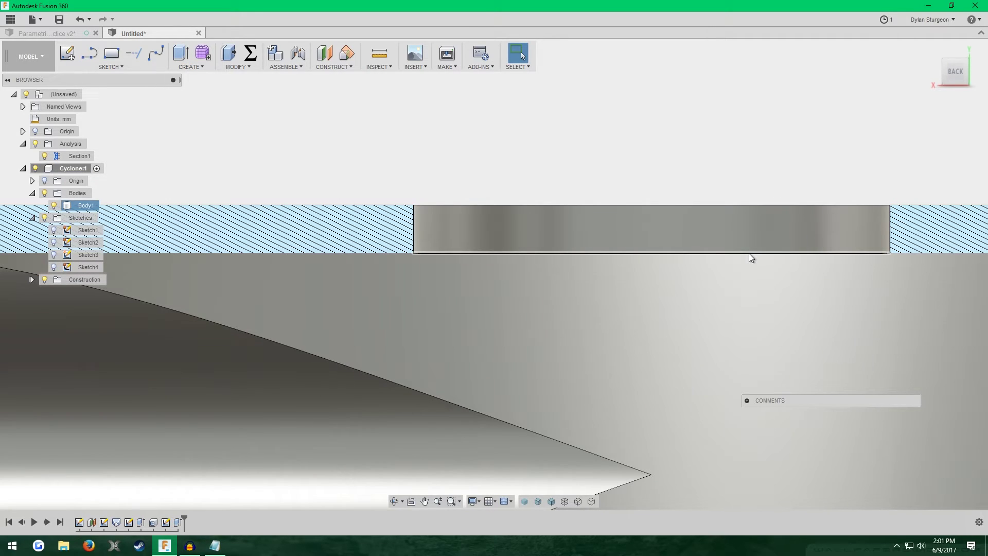
middle_click_drag(749, 254, 504, 106, "shift")
Show Sketch4 and start extruding its outlet circle profile upward.
scroll(499, 155, "down", 5)
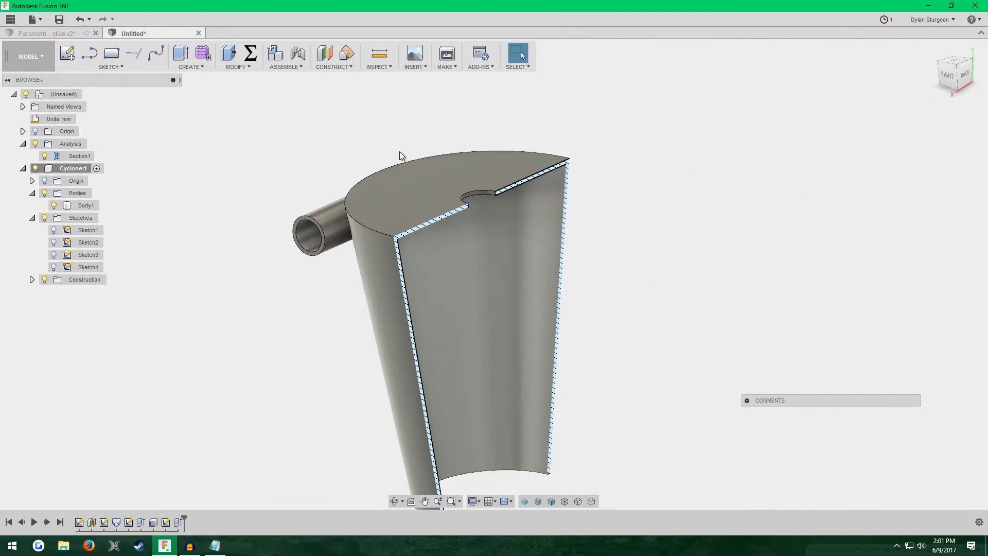
left_click(53, 267)
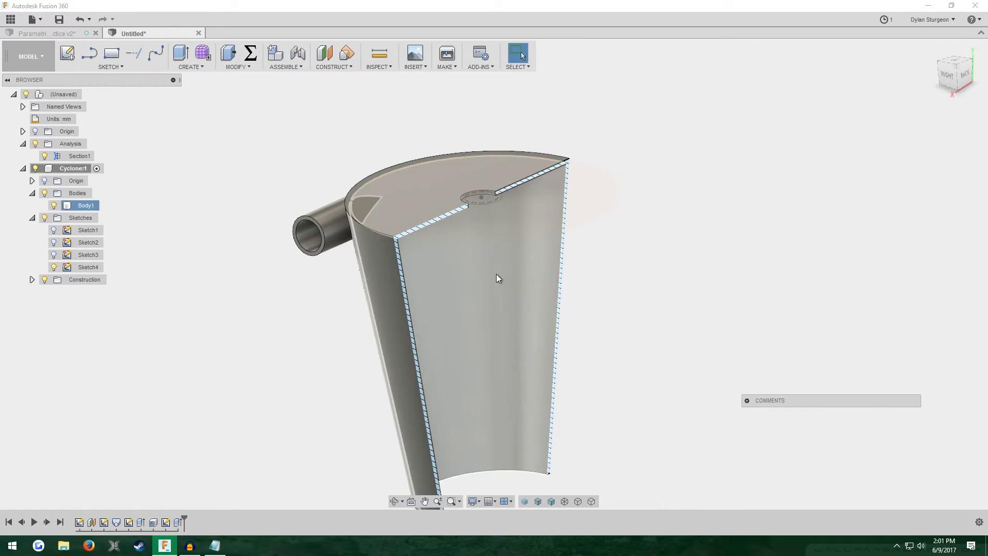
scroll(540, 128, "up", 4)
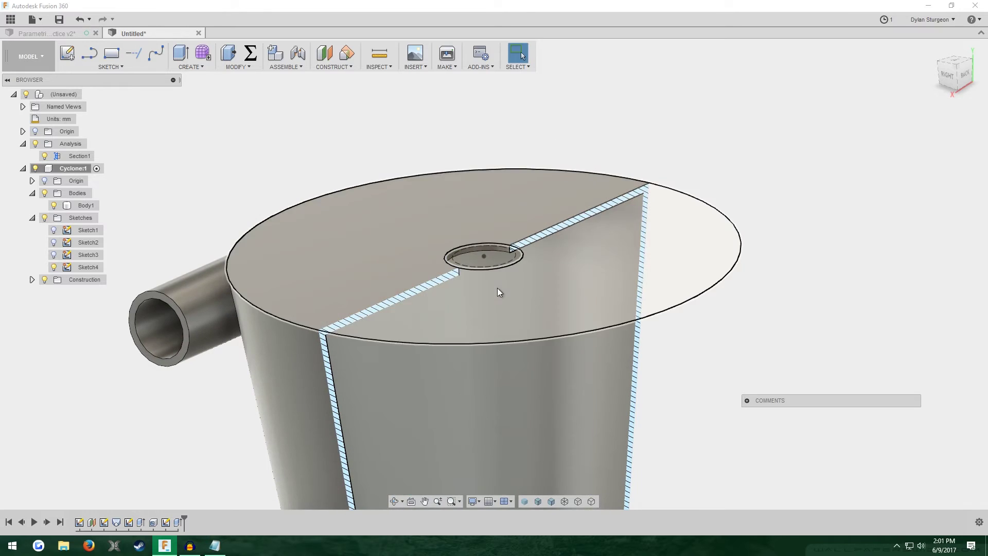
left_click(498, 254)
key("e")
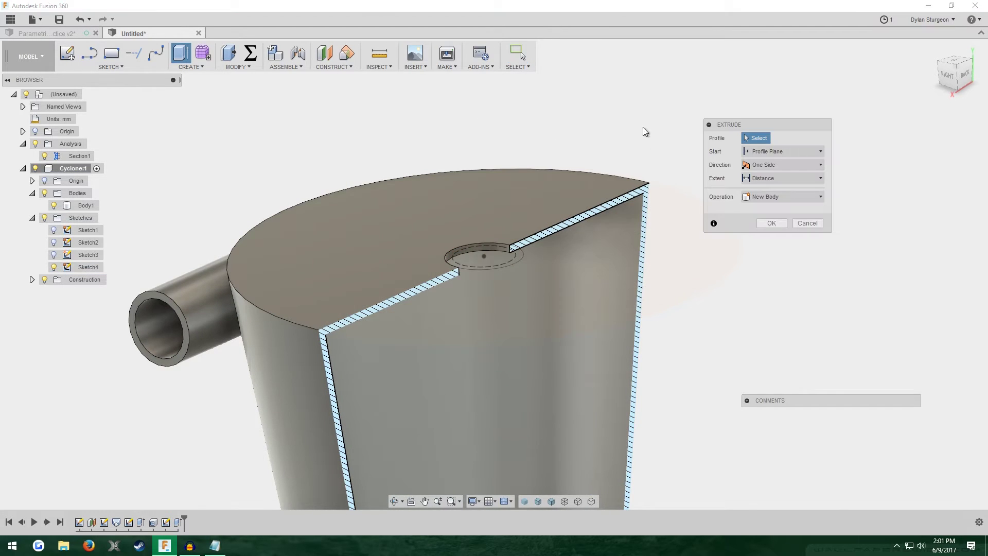
left_click_drag(483, 248, 478, 157)
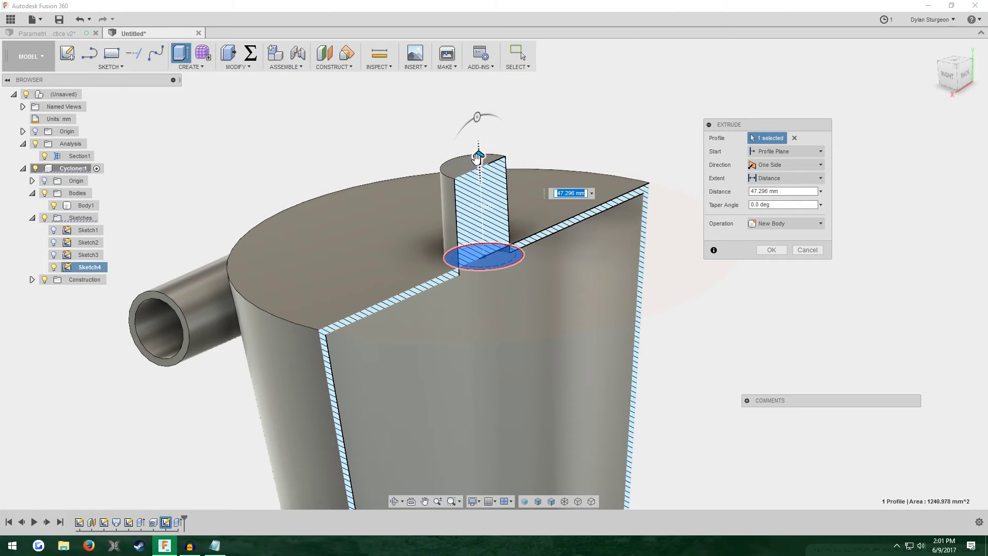
Make the extrusion a Symmetric 60 mm New Body, creating the Body2 cylinder.
left_click(778, 165)
left_click(775, 194)
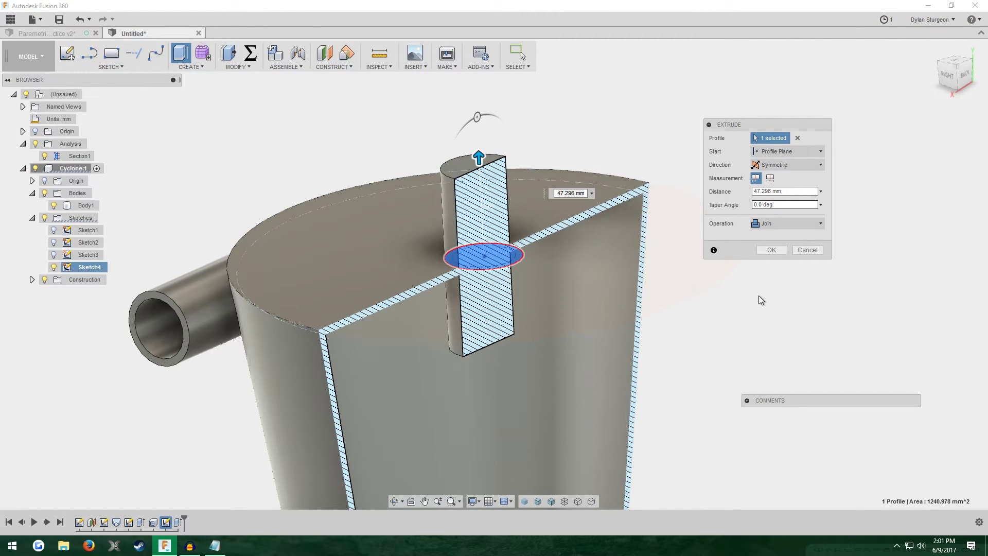
left_click(815, 224)
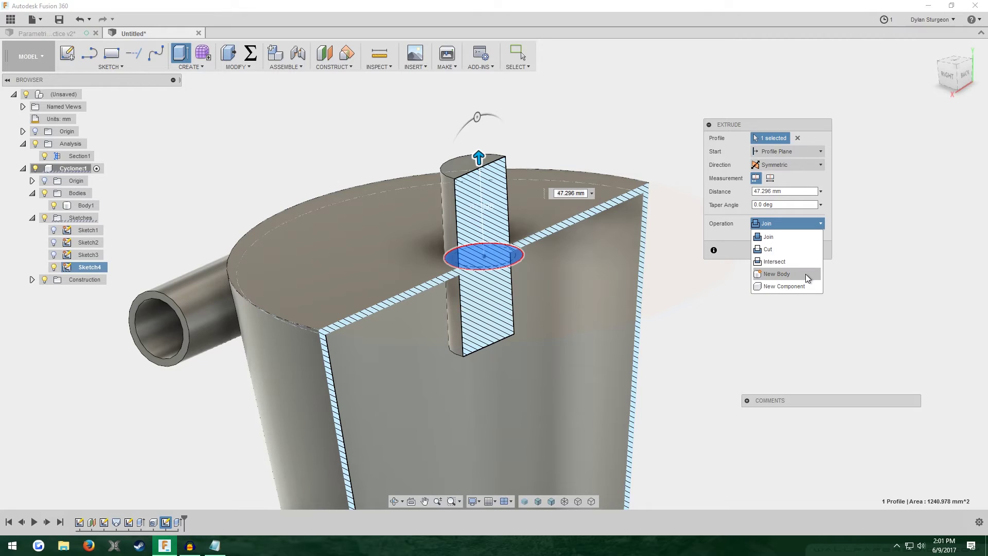
left_click(805, 274)
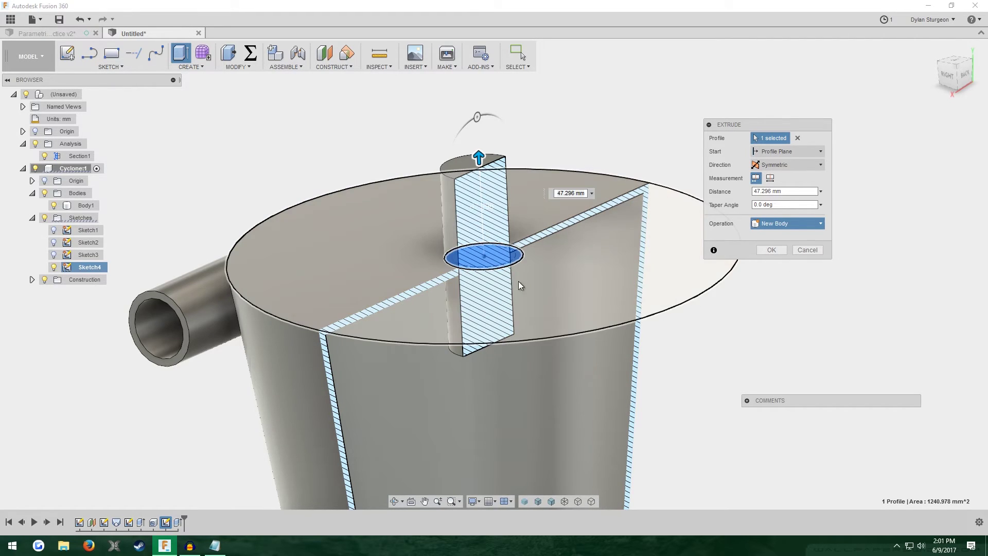
scroll(546, 390, "up", 6)
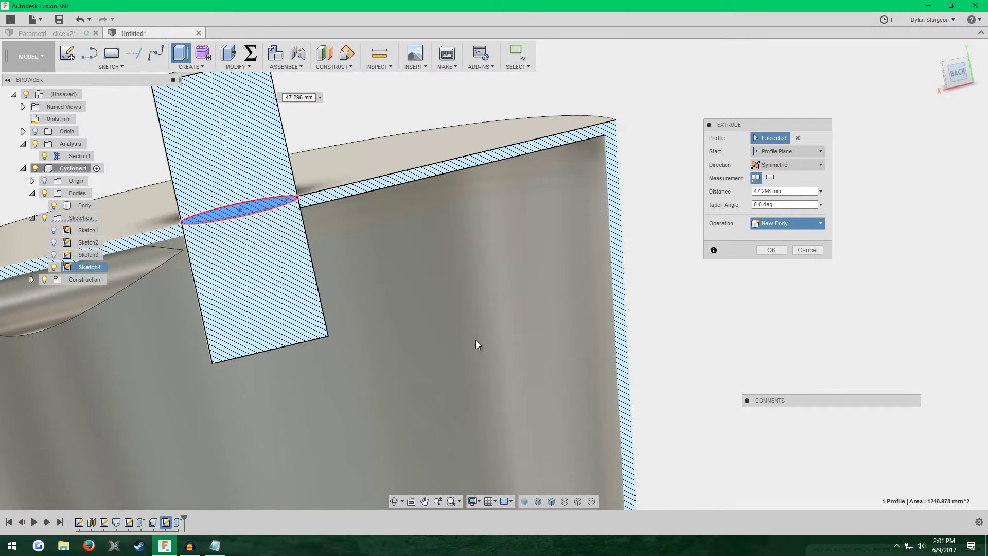
scroll(156, 180, "up", 5)
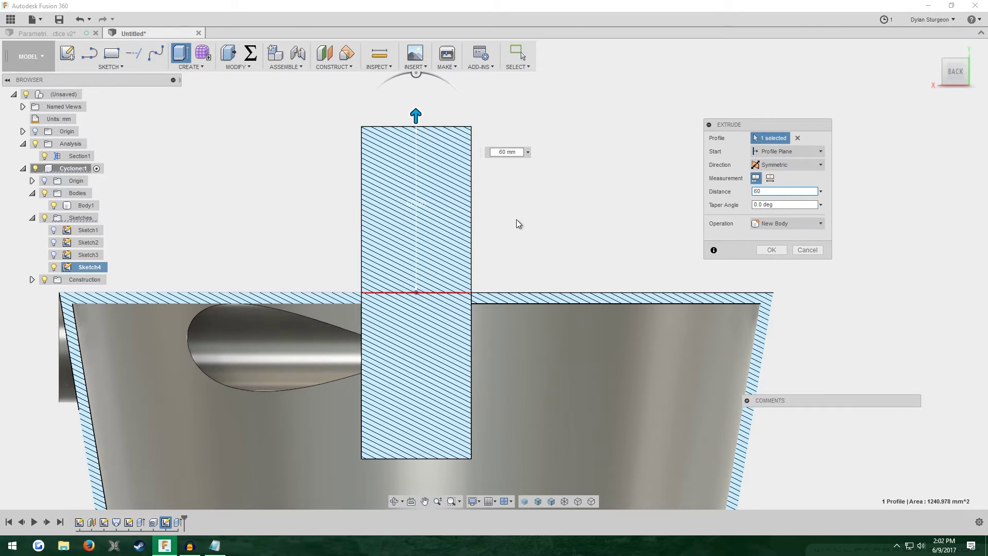
scroll(516, 219, "down", 2)
left_click(770, 249)
scroll(552, 215, "down", 2)
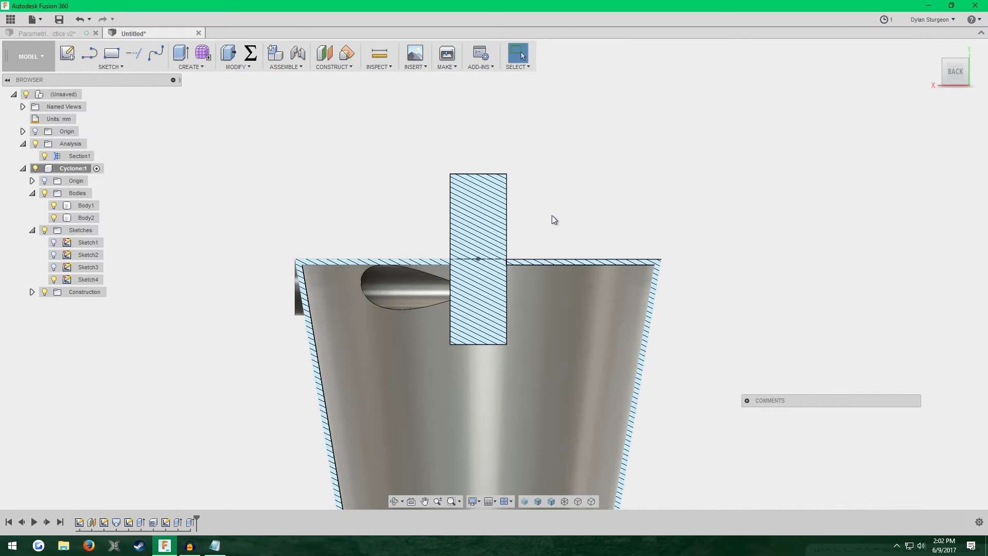
Turn off the Section1 cut so the complete cyclone is visible.
mouse_move(558, 214)
middle_mouse_down("shift")
mouse_move(596, 212)
mouse_move(359, 329)
mouse_move(264, 317)
mouse_move(286, 376)
mouse_move(85, 279)
middle_mouse_up("shift")
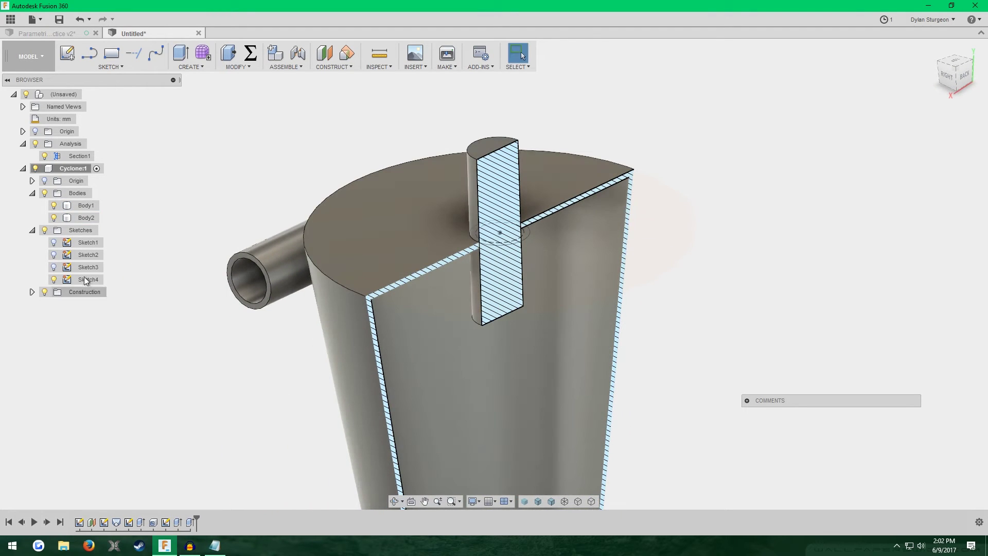
left_click(44, 156)
middle_click_drag(245, 337, 17, 274, "shift")
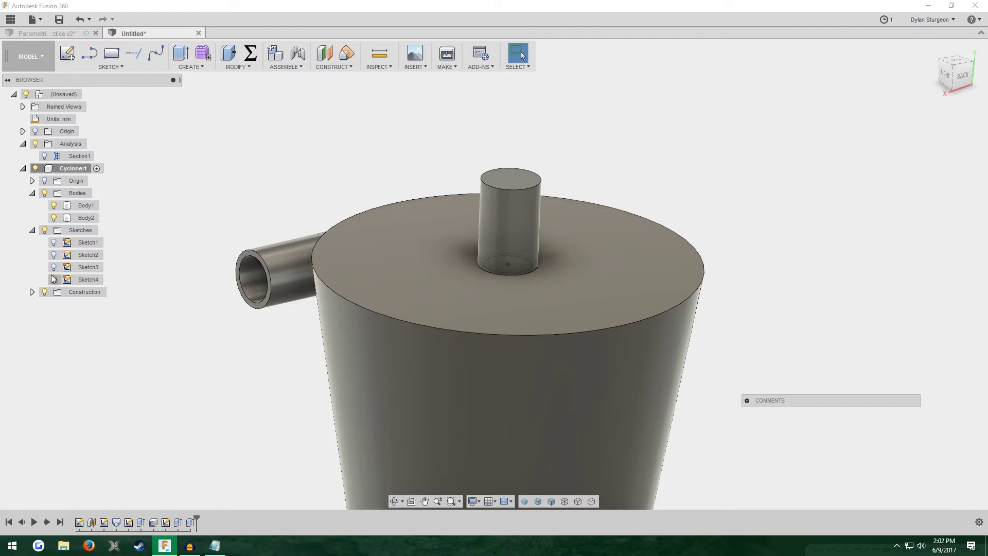
scroll(233, 339, "down", 5)
scroll(206, 309, "up", 3)
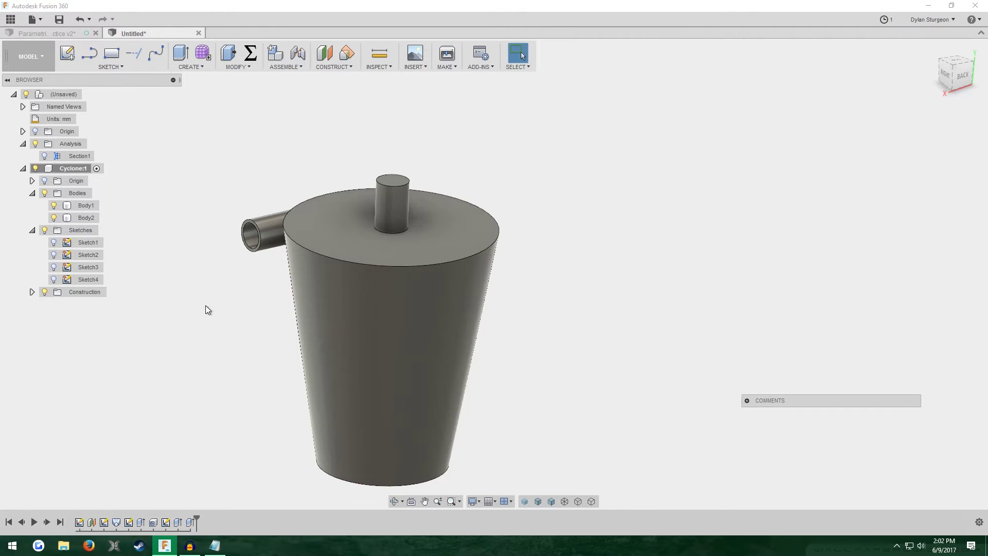
Toggle Sketch4's visibility and hide Body1, leaving only the Body2 cylinder.
left_click(53, 279)
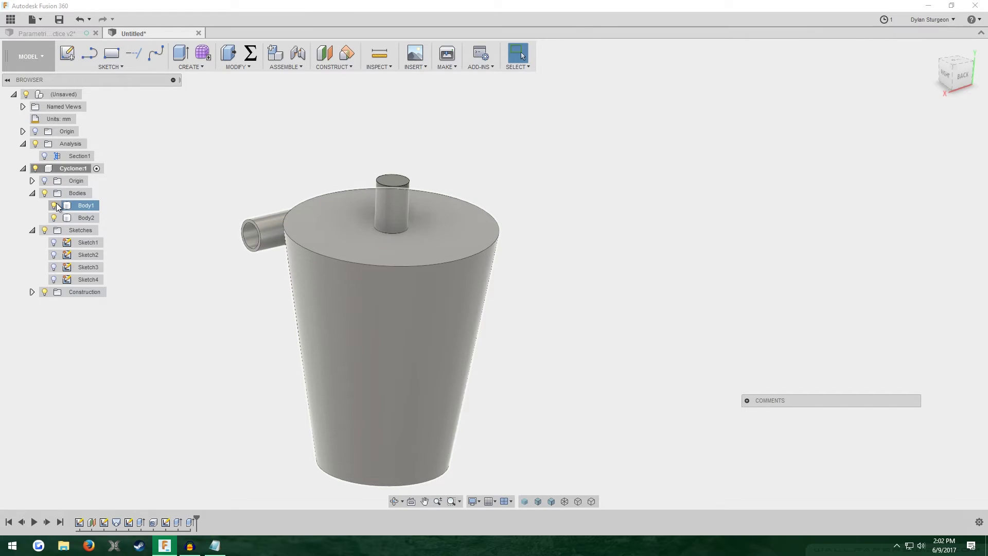
left_click(55, 205)
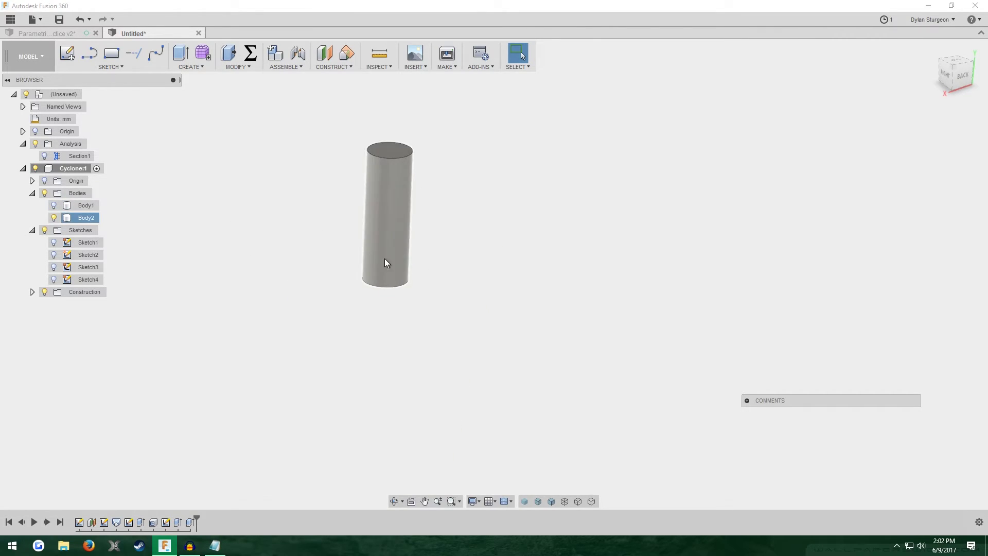
scroll(381, 110, "up", 3)
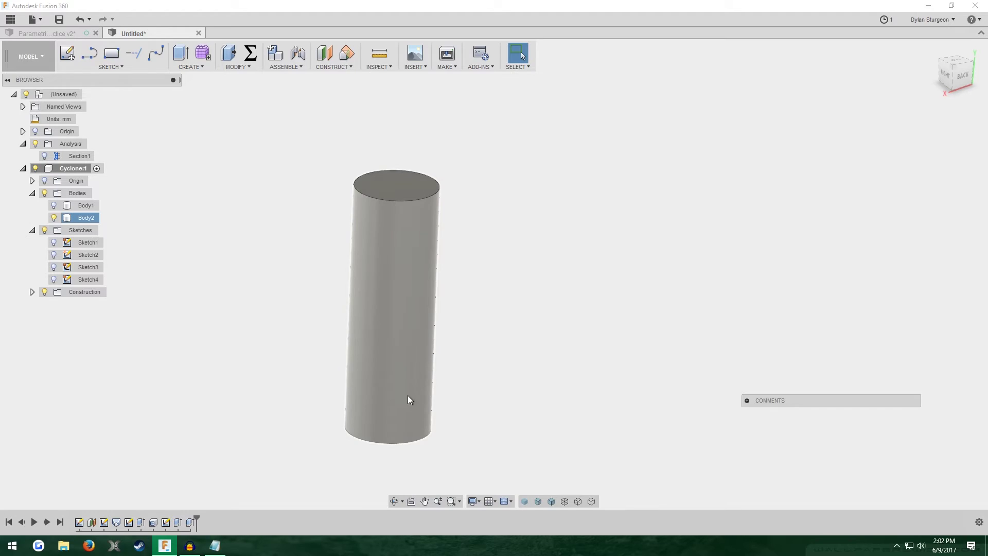
scroll(396, 196, "down", 3)
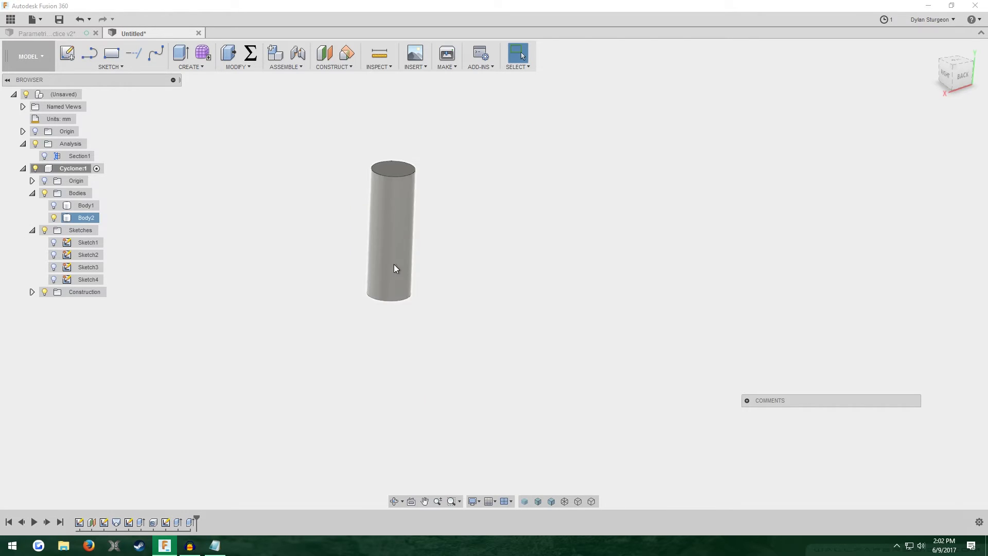
scroll(397, 258, "up", 3)
scroll(269, 335, "down", 2)
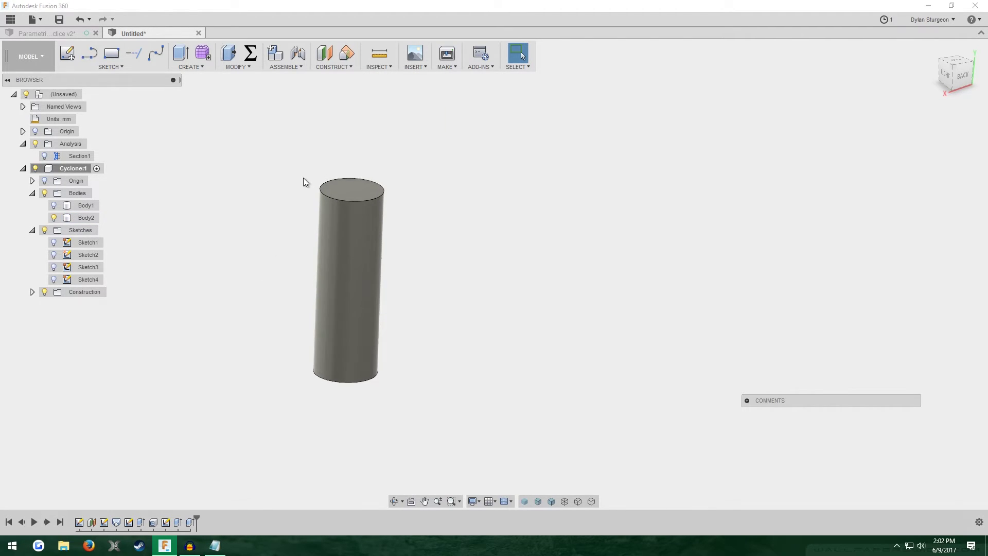
Start a new sketch, Sketch5, on the vertical origin plane.
left_click(67, 54)
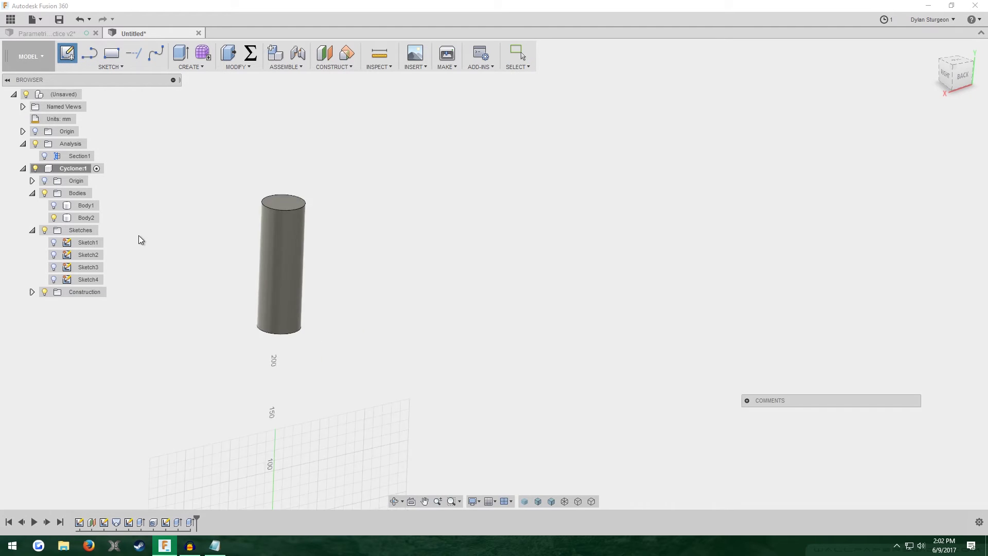
scroll(141, 298, "up", 3)
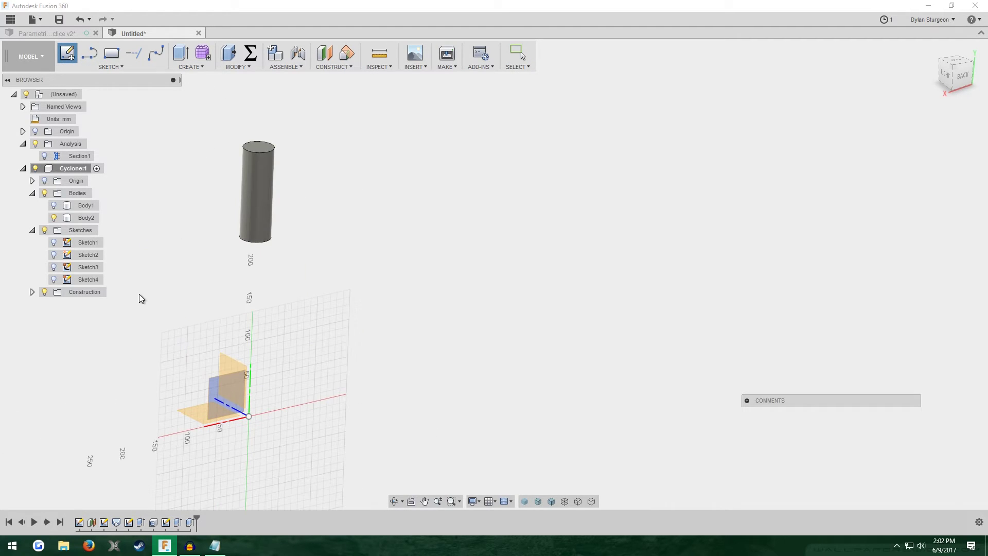
left_click(230, 362)
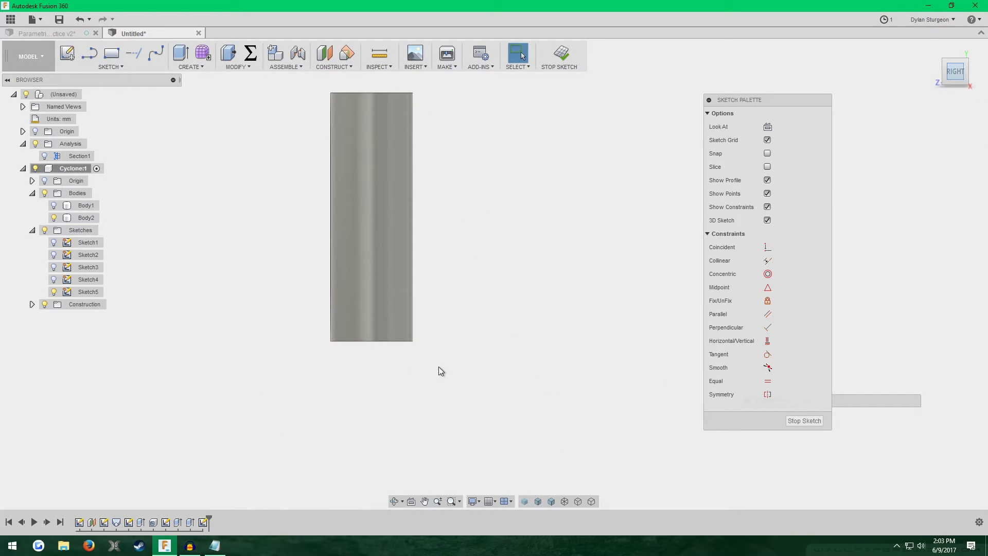
scroll(340, 175, "up", 3)
scroll(334, 316, "down", 3)
scroll(311, 214, "up", 2)
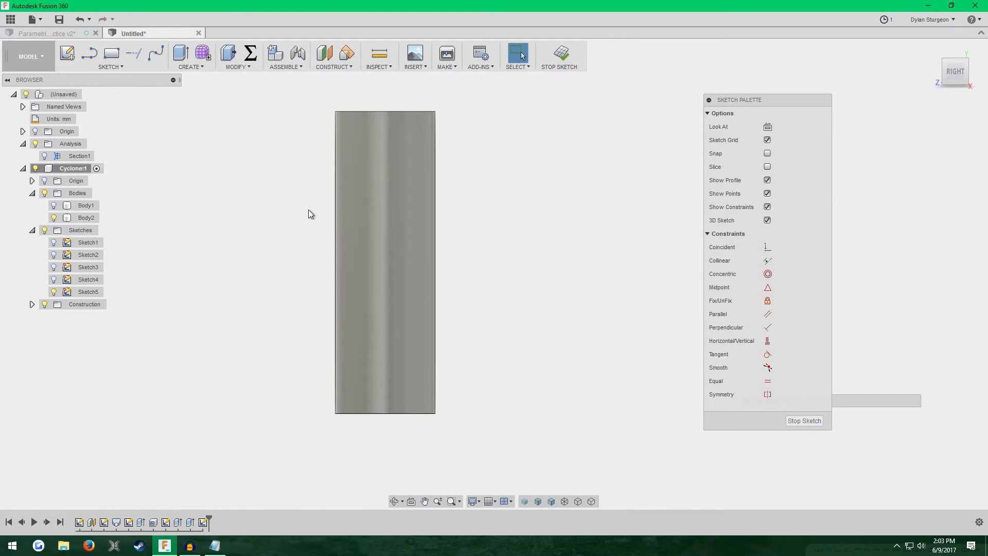
Project the outlet cylinder's outline into Sketch5, briefly hiding Body2 to check the lines.
key("p")
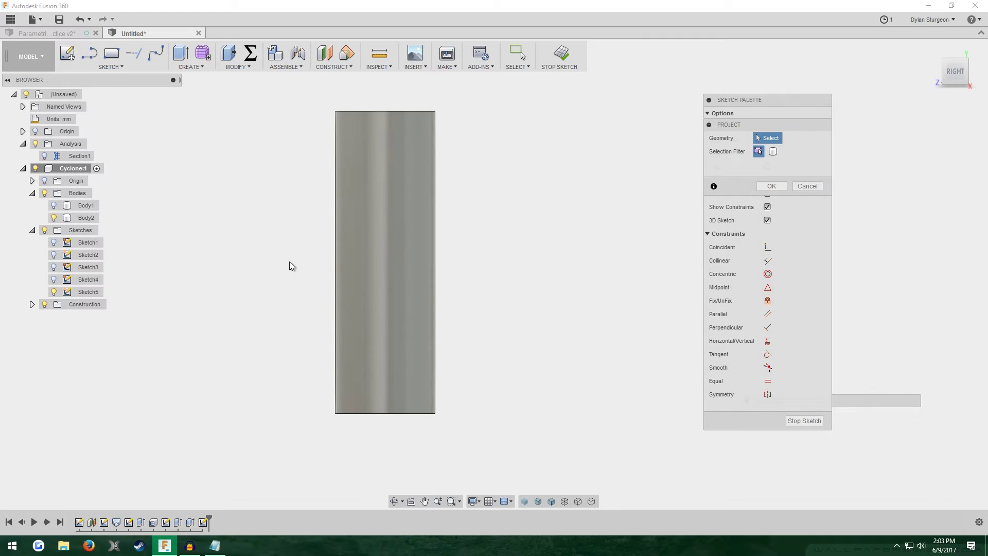
left_click(389, 314)
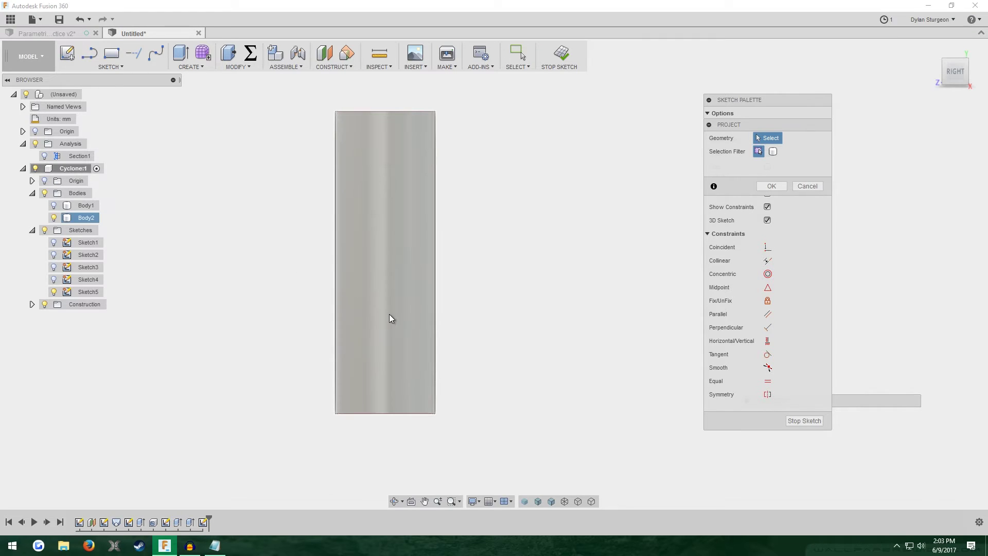
left_click(778, 188)
left_click(54, 217)
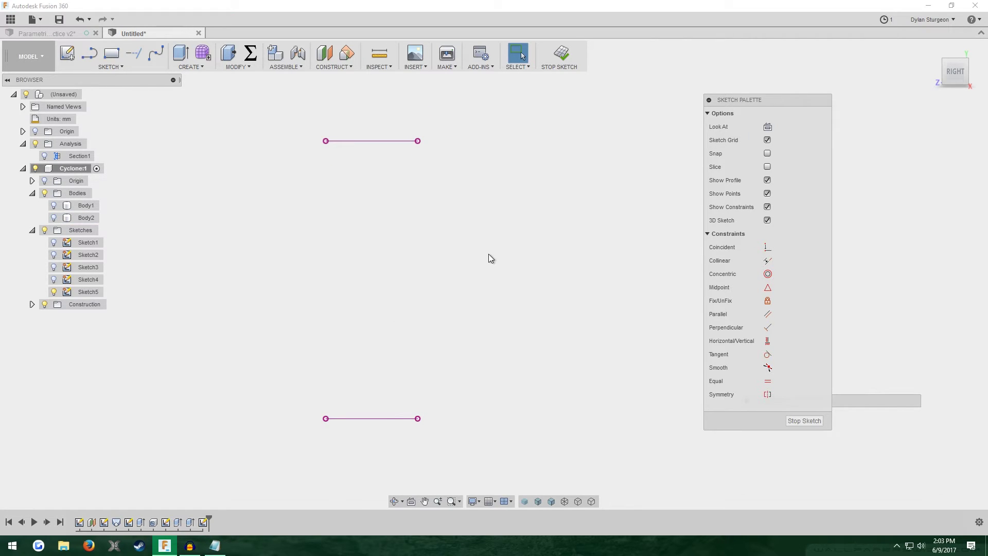
scroll(567, 347, "up", 2)
scroll(449, 419, "down", 2)
scroll(405, 416, "up", 2)
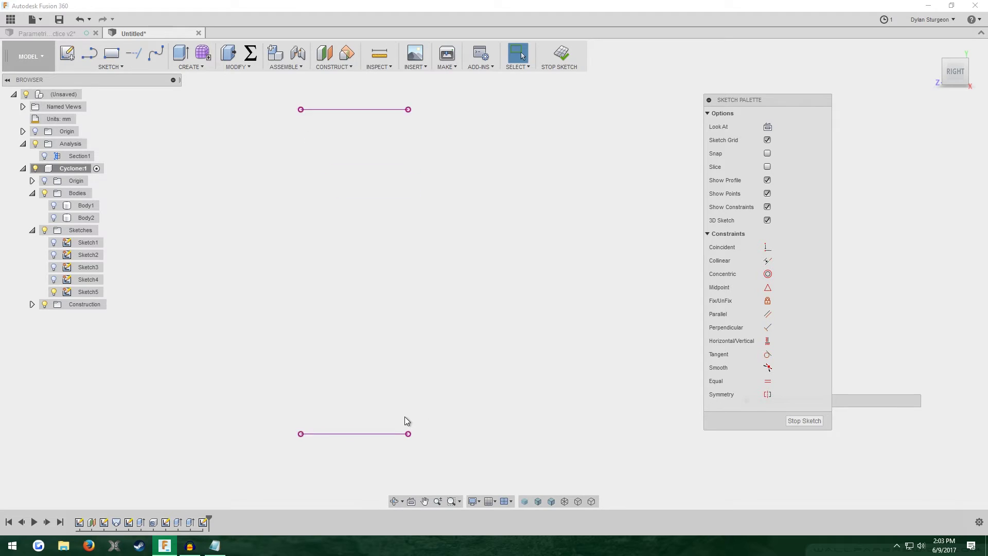
left_click(54, 218)
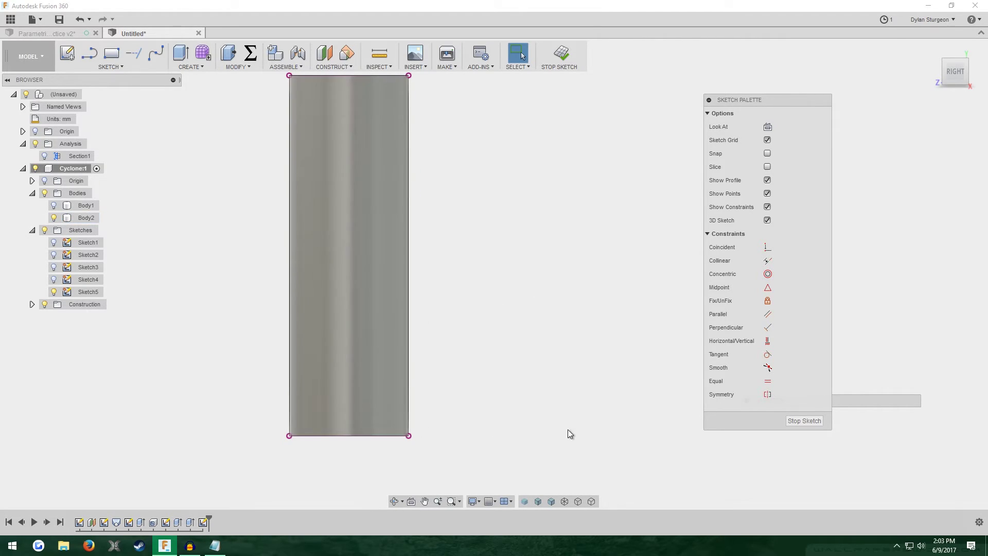
Hide the cylinder body, then draw and widen a rectangle just above the bottom line.
left_click(54, 218)
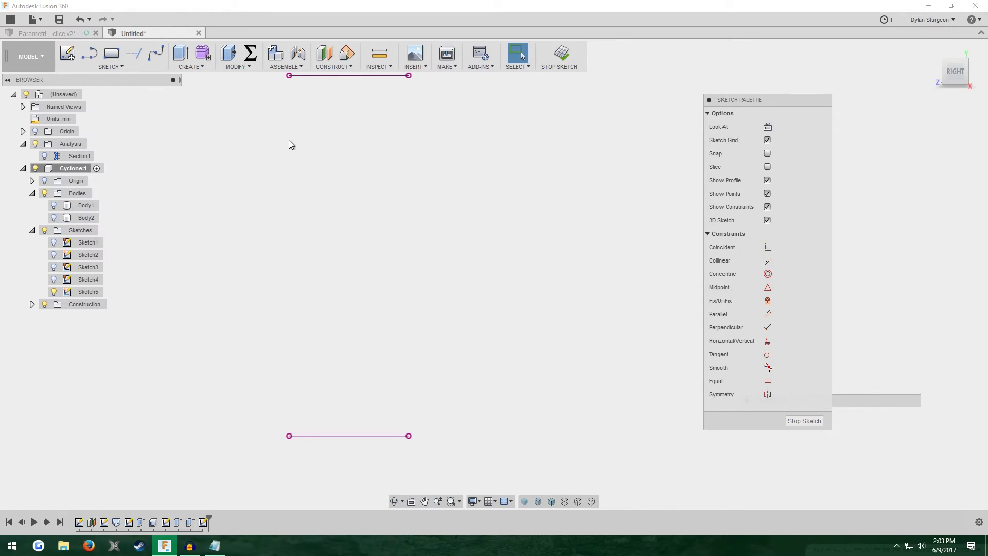
key("r")
left_click(518, 277)
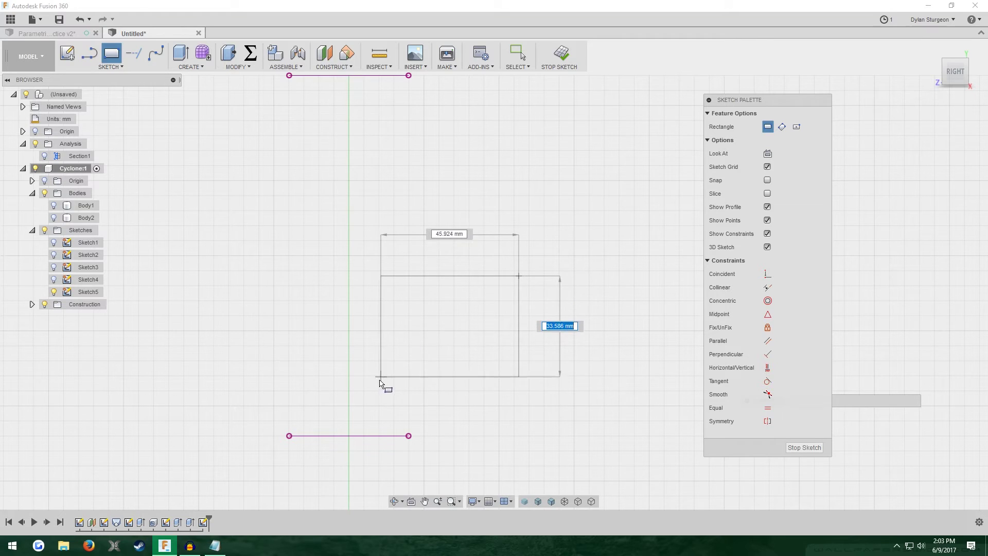
left_click(366, 415)
left_click(518, 61)
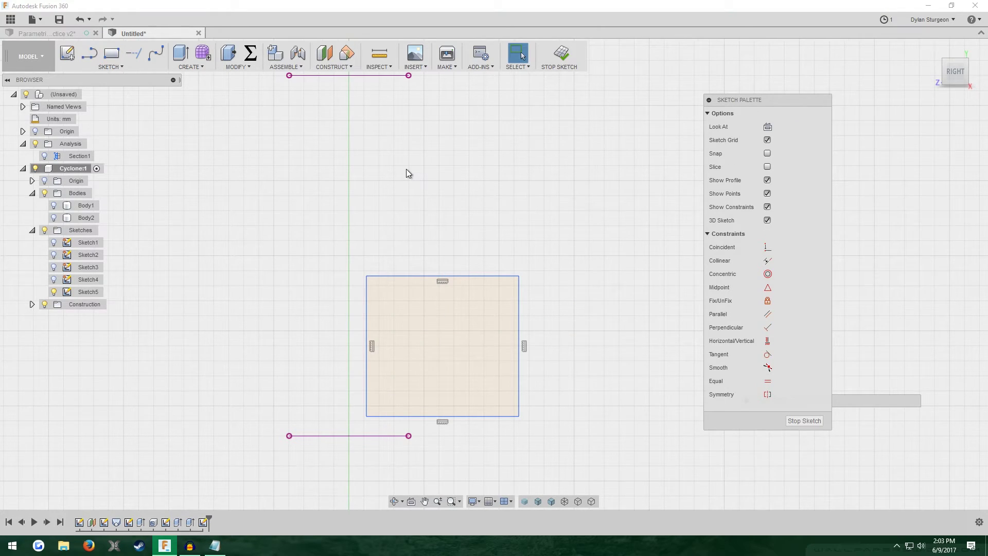
scroll(404, 168, "down", 1)
scroll(397, 167, "up", 2)
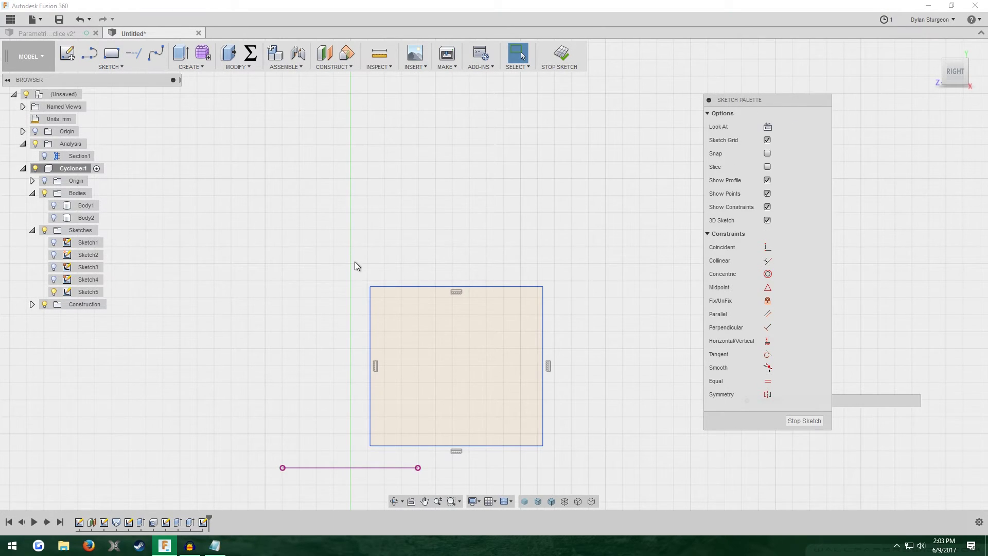
scroll(355, 265, "down", 1)
scroll(357, 273, "up", 1)
mouse_move(373, 335)
left_mouse_down()
mouse_move(353, 336)
mouse_move(366, 338)
left_mouse_up()
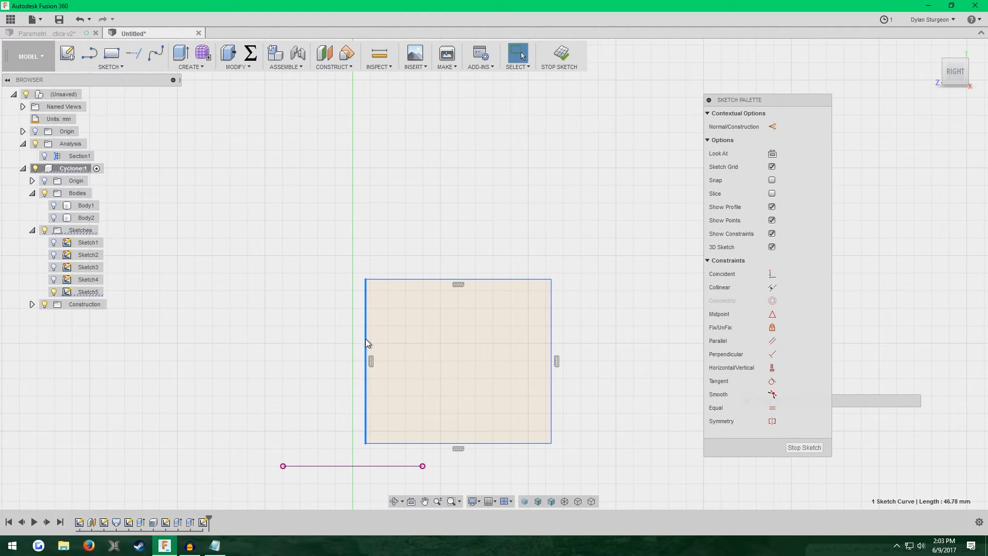
left_click(348, 353)
scroll(348, 353, "down", 1)
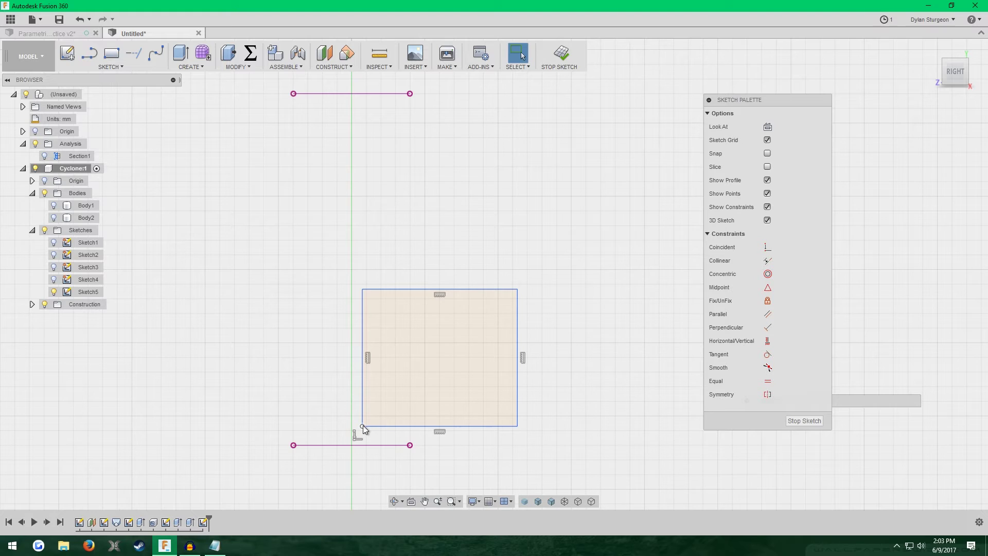
Place a sketch point at the bottom line's midpoint.
left_click(103, 68)
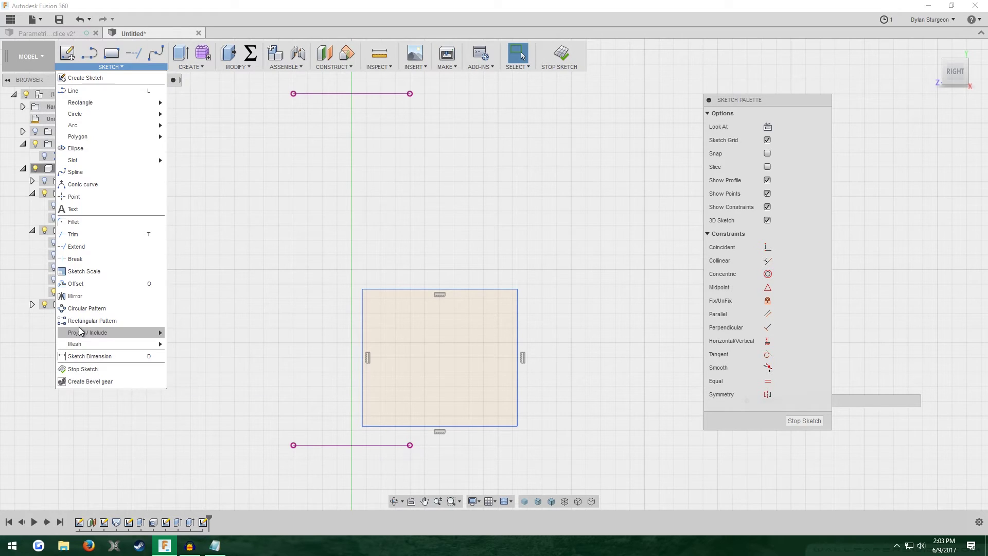
left_click(96, 196)
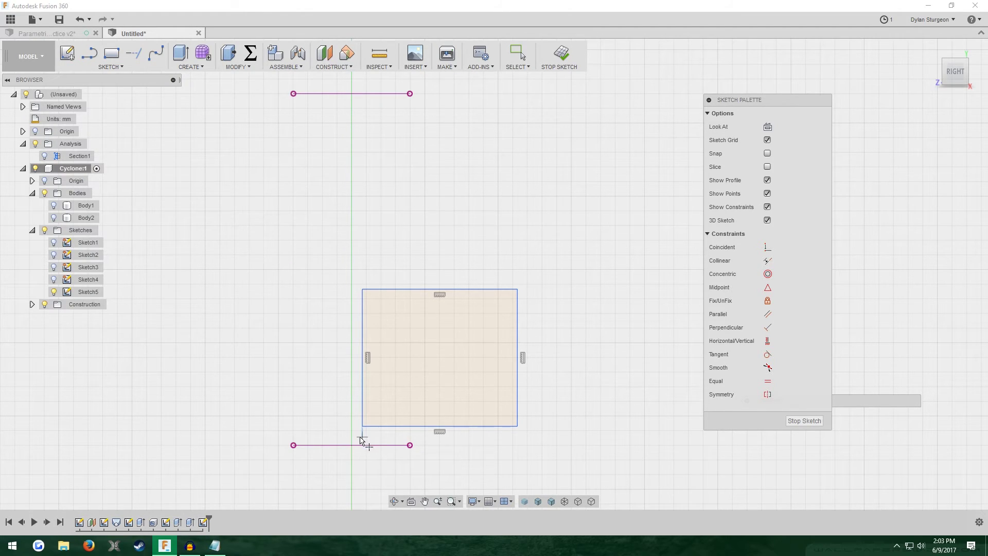
scroll(354, 447, "up", 2)
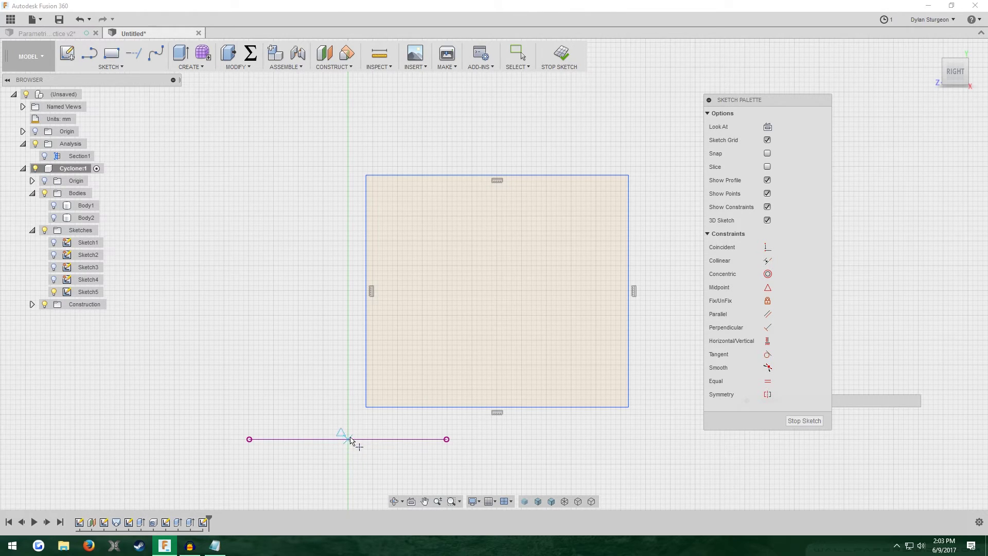
left_click(348, 439)
key("Escape")
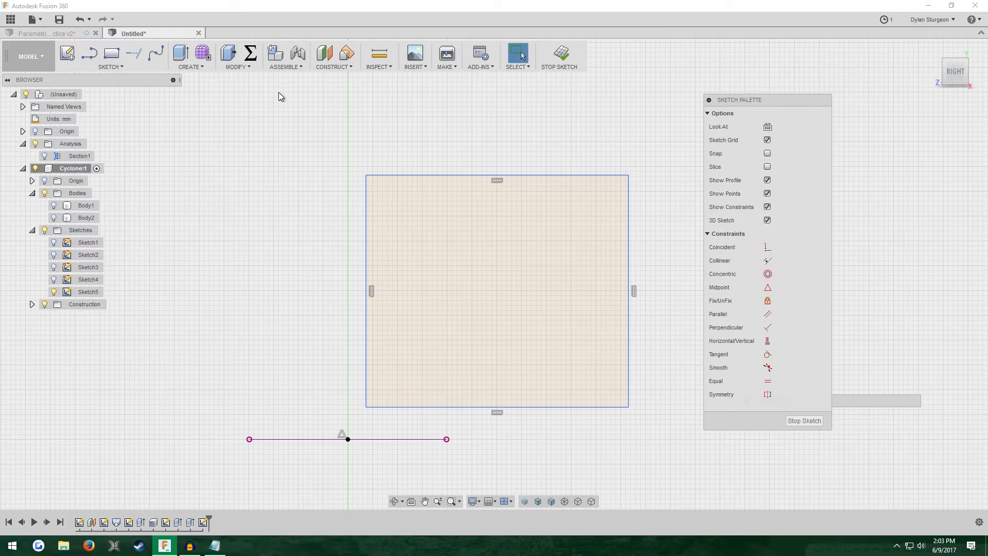
Make the rectangle's left edge coincident with the midpoint and raise its bottom corner above the line.
left_click(348, 439)
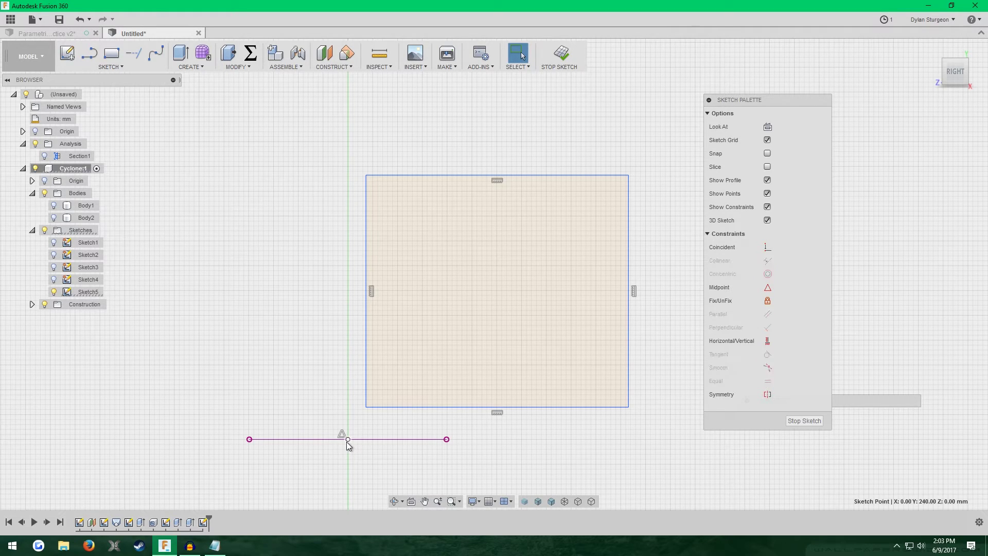
left_click(365, 392, "shift")
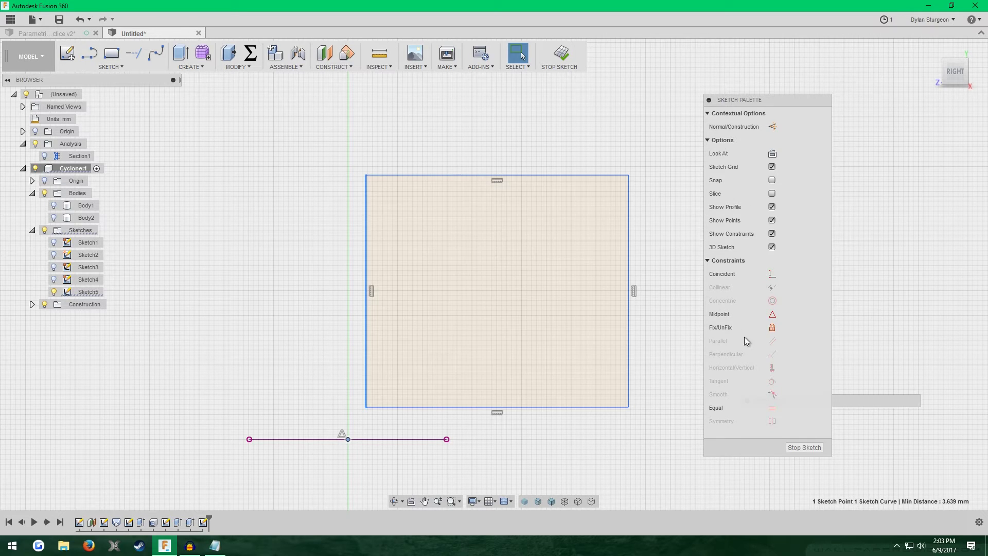
left_click(777, 278)
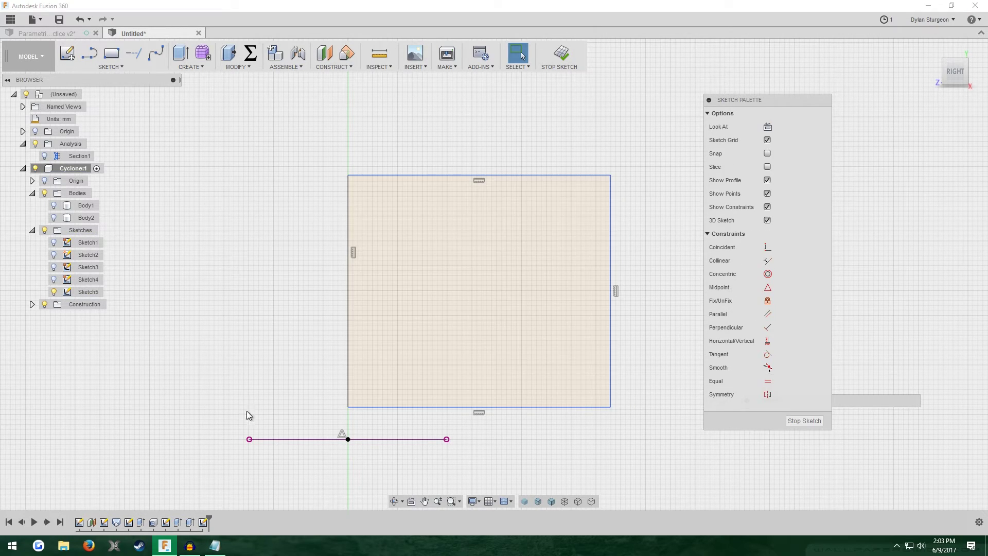
left_click_drag(347, 407, 348, 368)
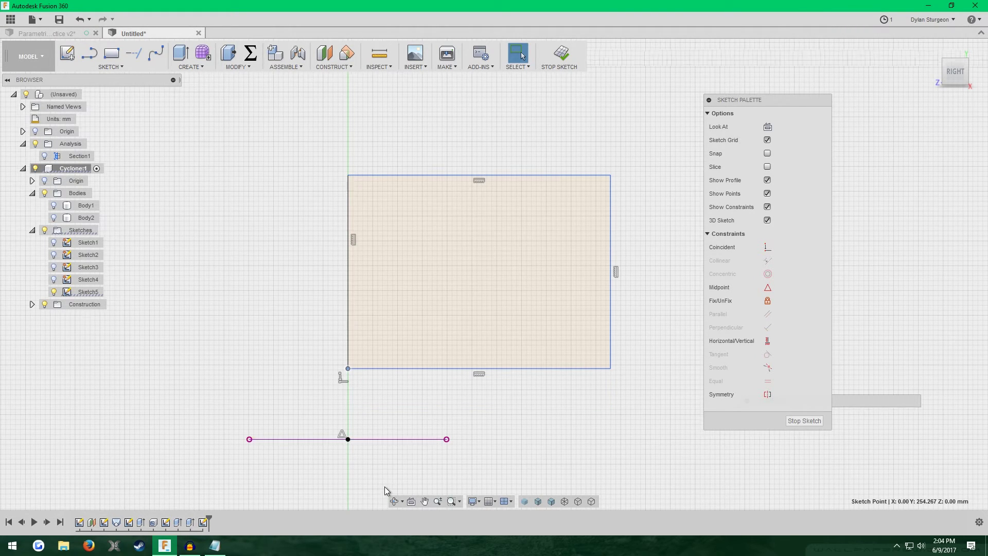
scroll(412, 421, "up", 2)
left_click(414, 421)
Dimension the gap between the rectangle's bottom edge and the bottom line as Wall_Thickness.
scroll(427, 419, "down", 2)
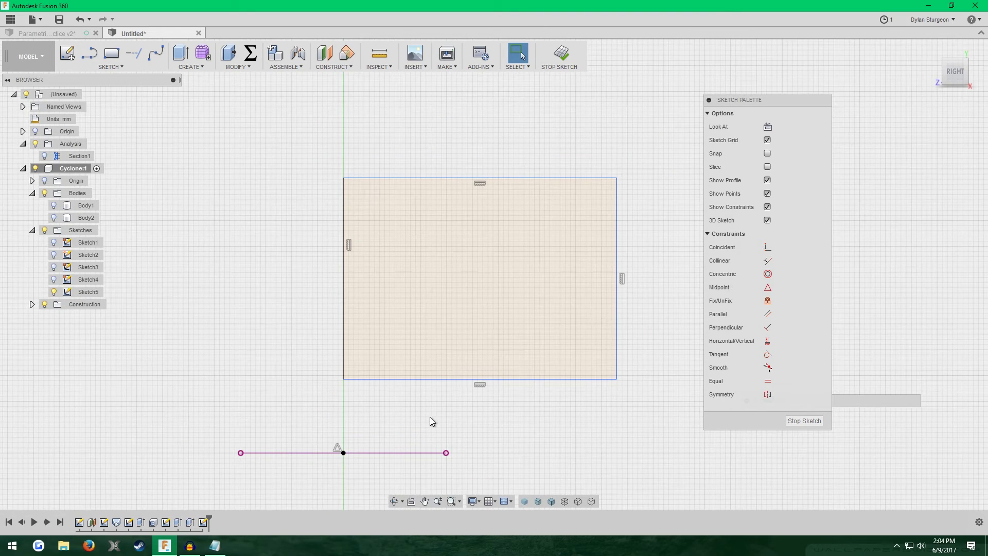
left_click(445, 380)
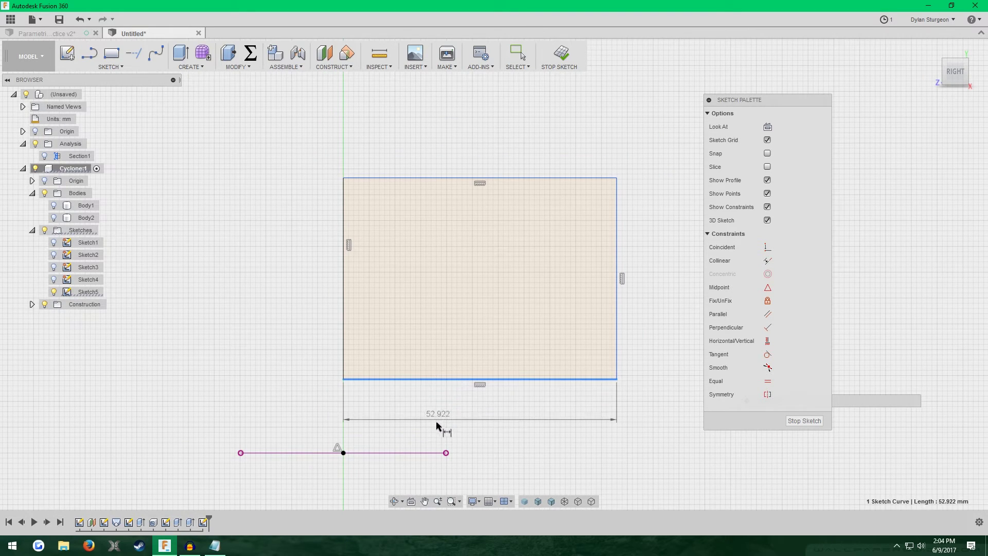
left_click(439, 453)
left_click(492, 425)
type("W")
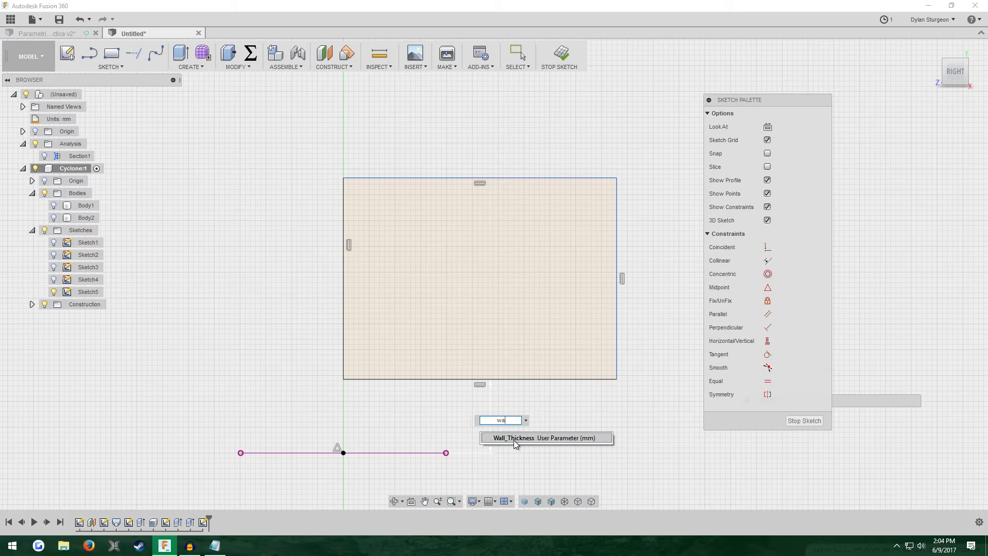
left_click(514, 440)
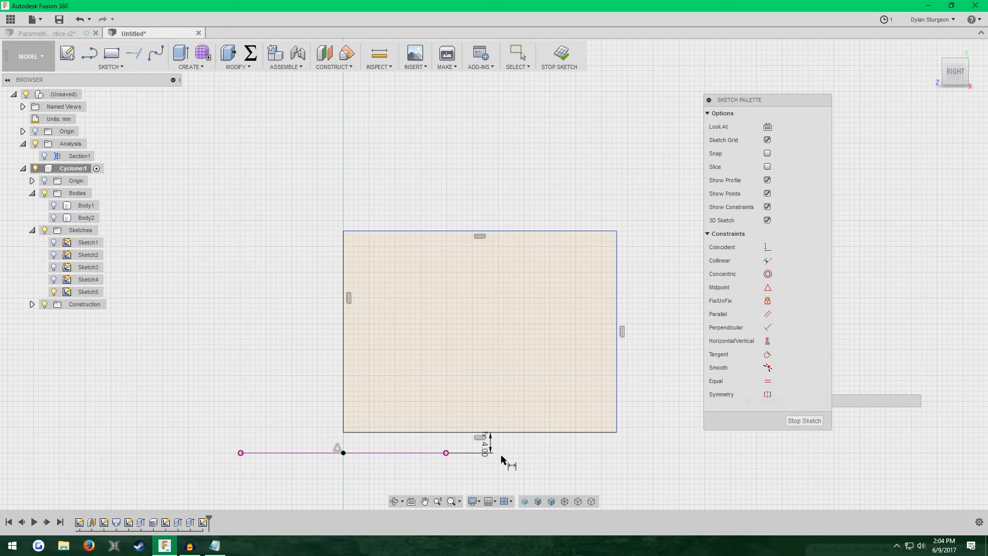
key("Return")
scroll(413, 473, "up", 1)
left_click(517, 54)
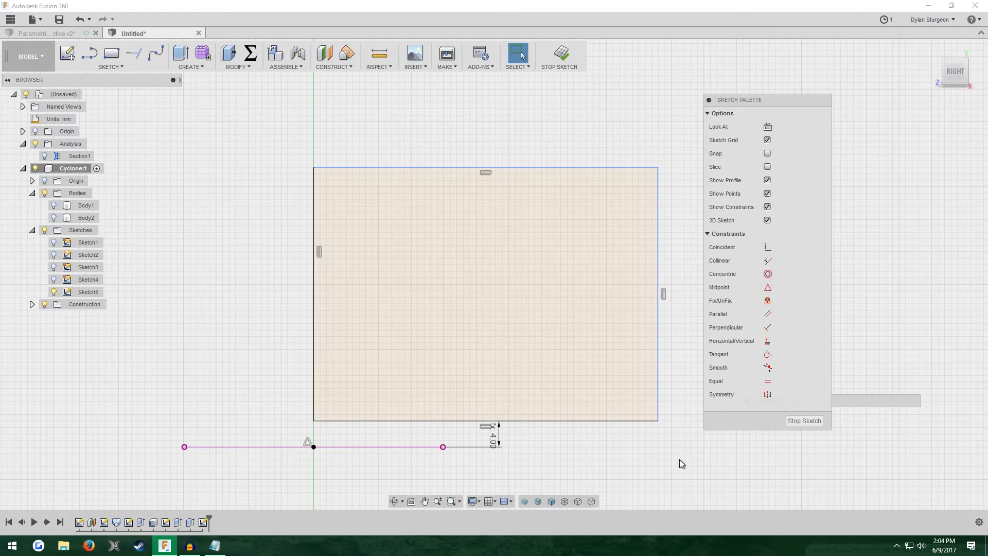
Constrain the rectangle's right edge coincident with the bottom line's end point.
left_click(730, 248)
left_click(659, 265)
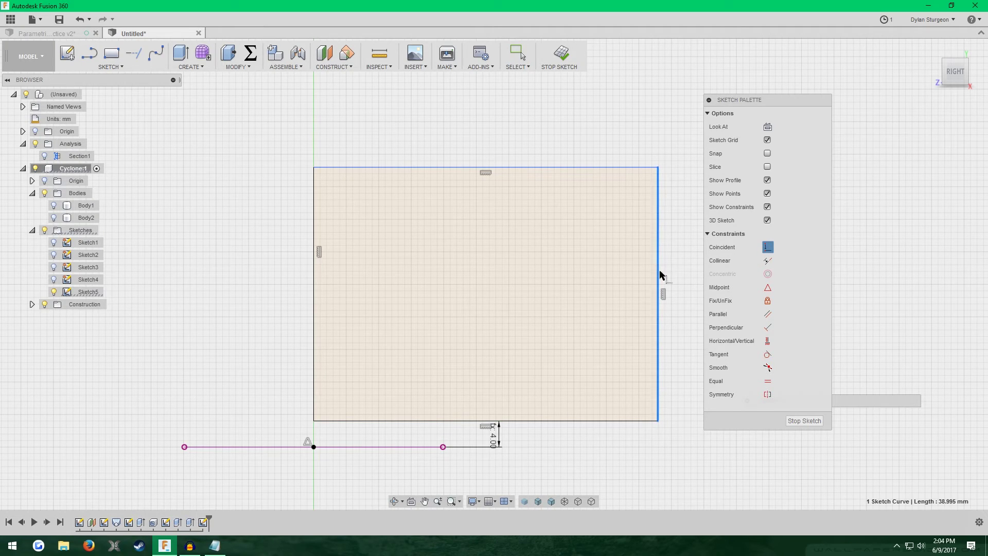
left_click(443, 449)
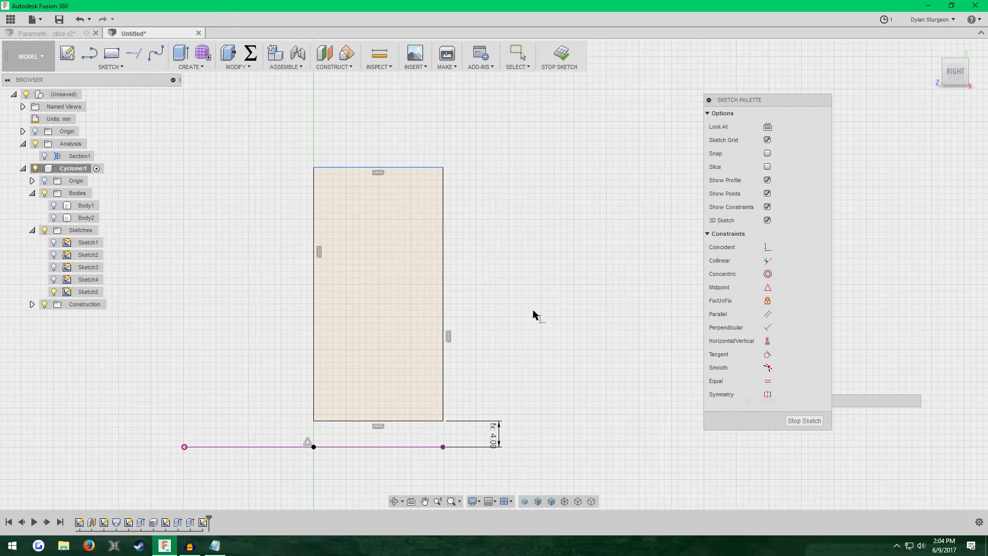
scroll(534, 322, "down", 2)
key("Escape")
scroll(474, 404, "up", 2)
Dimension the rectangle's right edge to 40 and finish Sketch5.
left_click(456, 385)
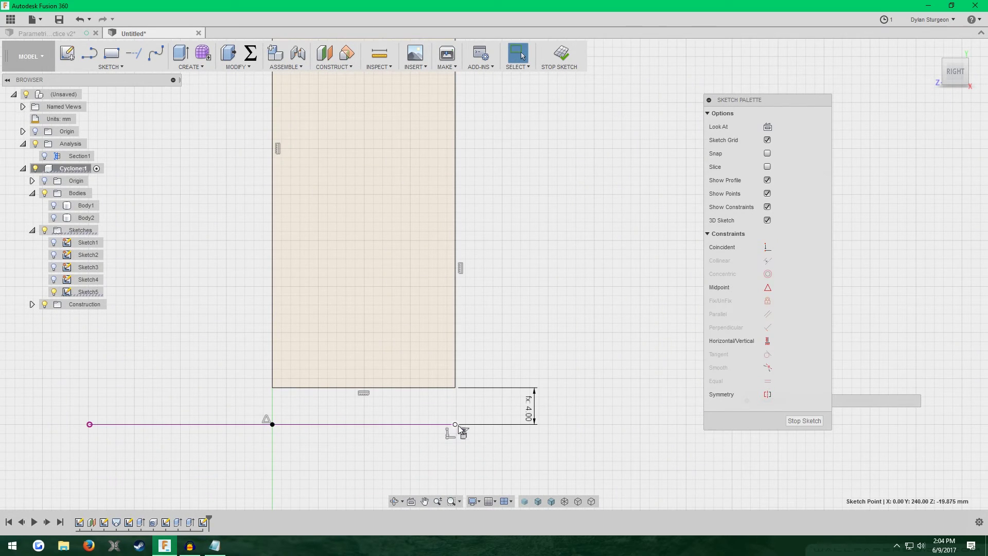
scroll(474, 350, "down", 3)
key("d")
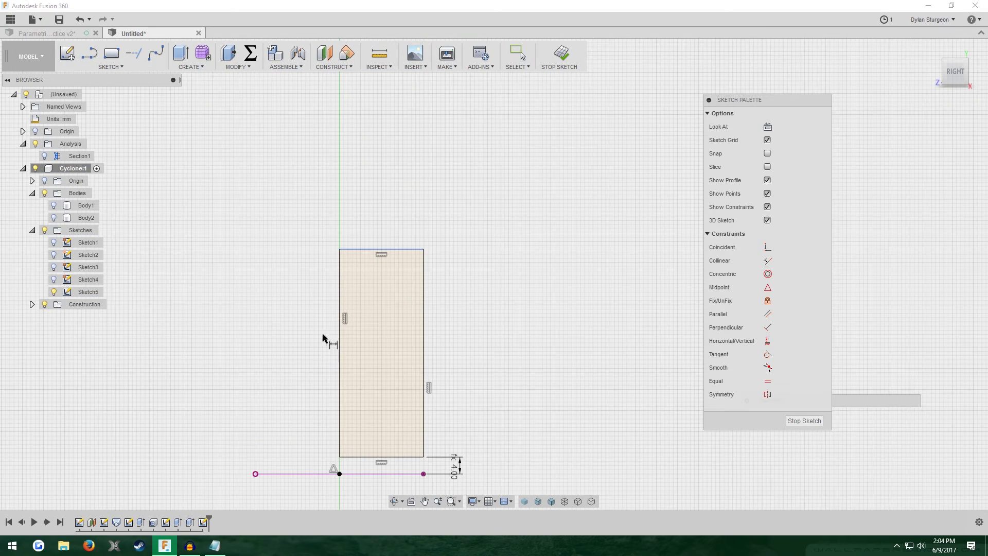
left_click(425, 328)
left_click(448, 332)
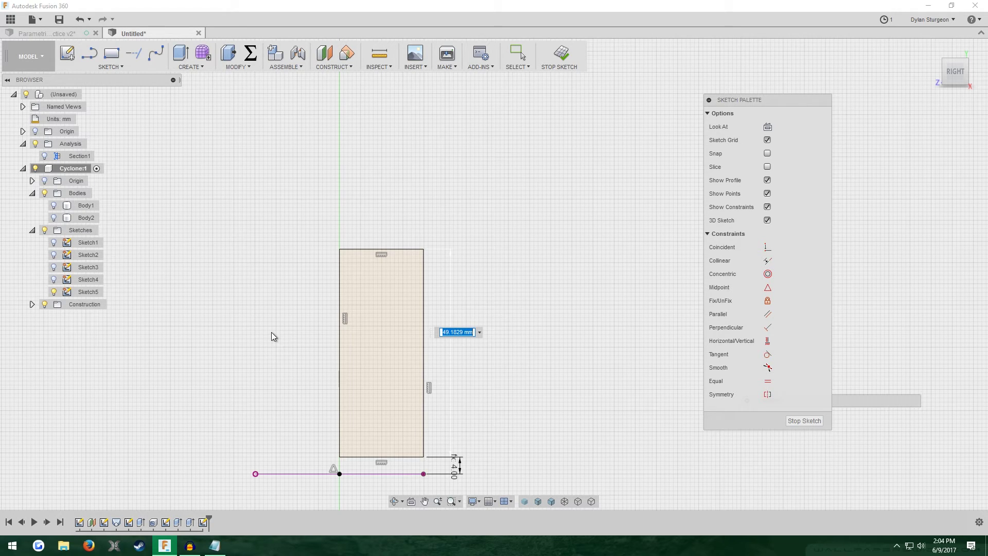
type("40")
key("Return")
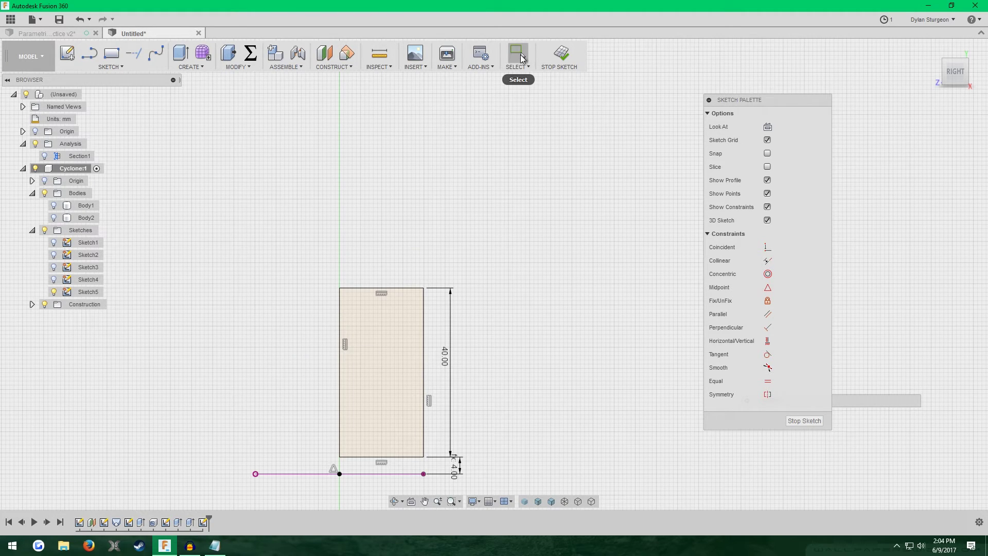
left_click(521, 57)
scroll(551, 277, "down", 3)
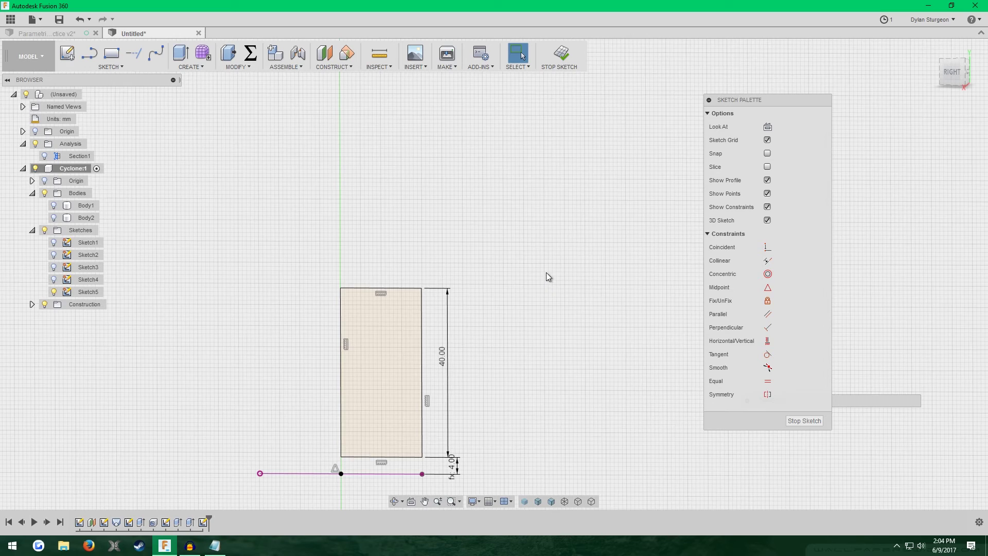
left_click(570, 65)
Show the cylinder body again and start an extrude cut of the rectangle profile.
left_click(55, 219)
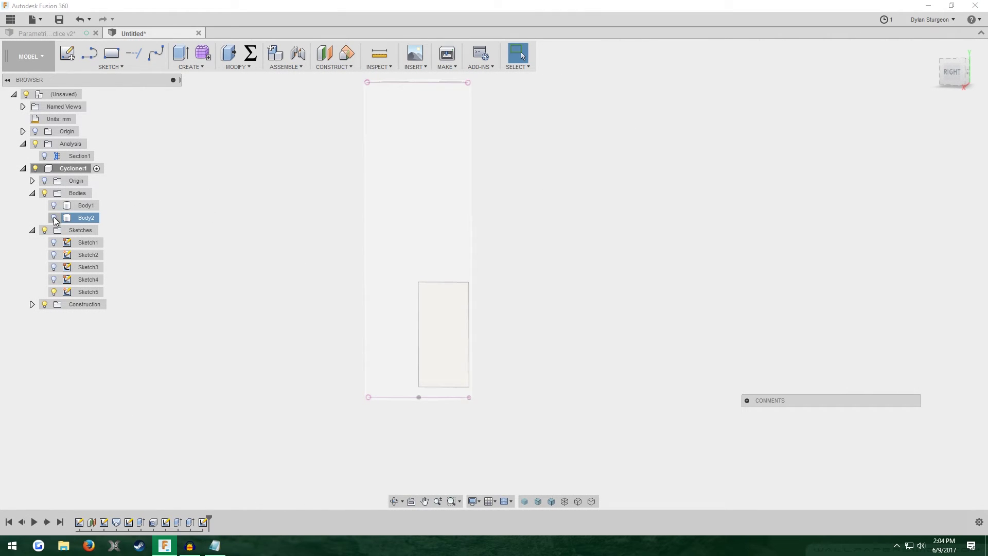
left_click(54, 218)
scroll(273, 278, "down", 4)
scroll(280, 262, "up", 5)
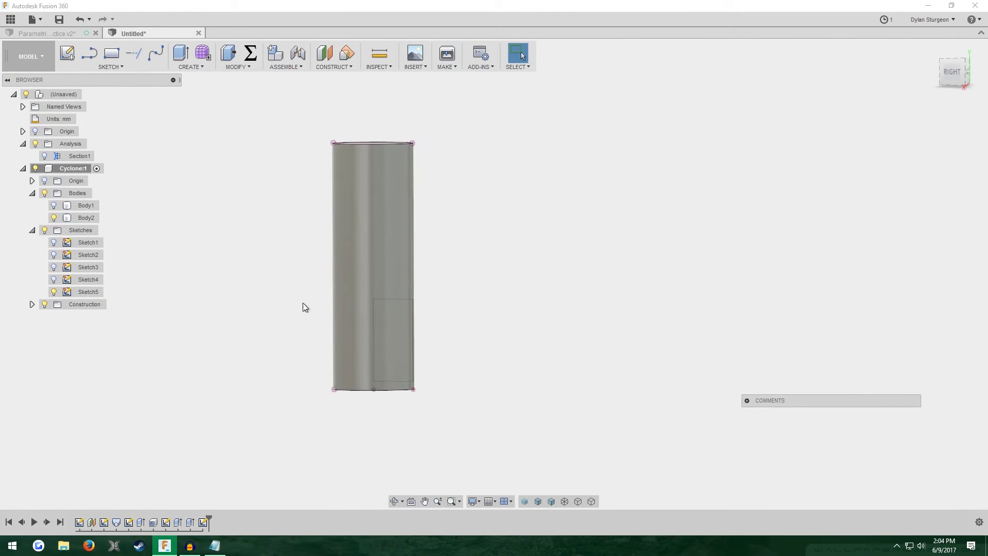
key("e")
left_click(453, 358)
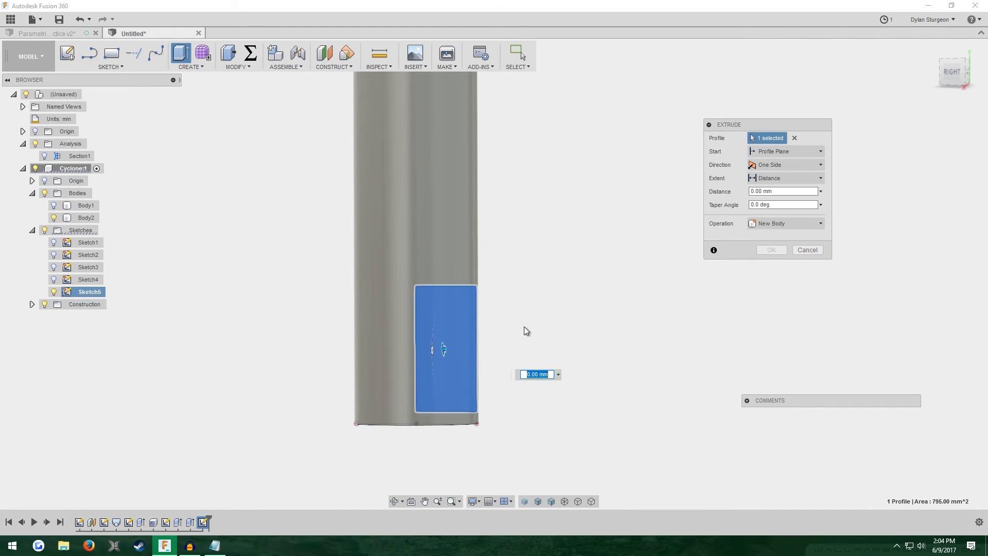
middle_click_drag(523, 331, 532, 329, "shift")
left_click_drag(438, 336, 408, 392)
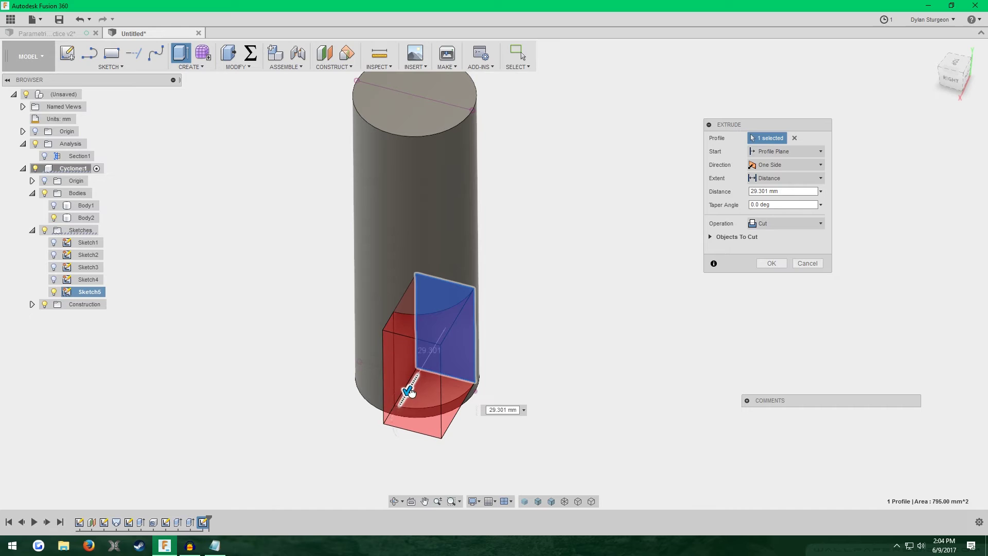
Make the cut Symmetric, widen it to 62.077 mm, and apply it to the cylinder.
left_click(792, 164)
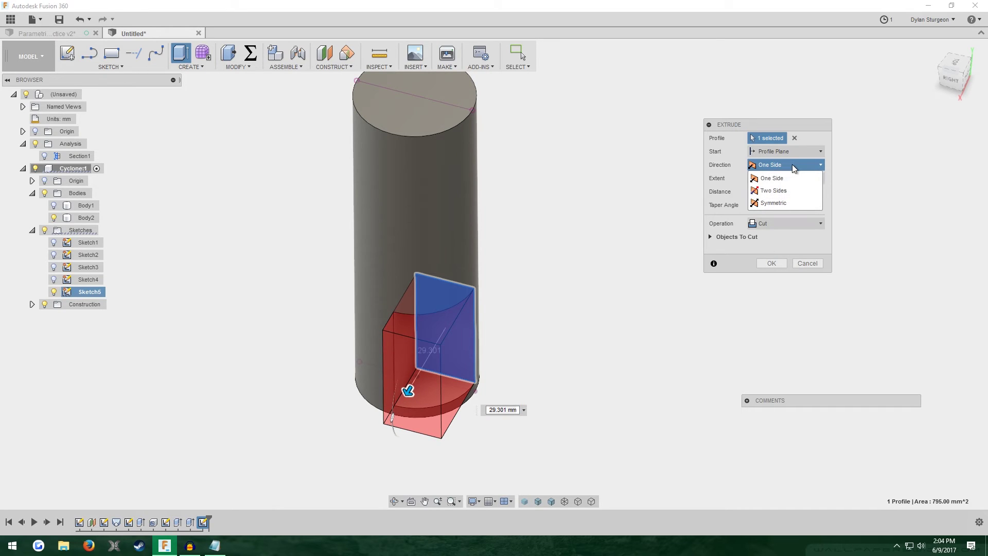
left_click(786, 203)
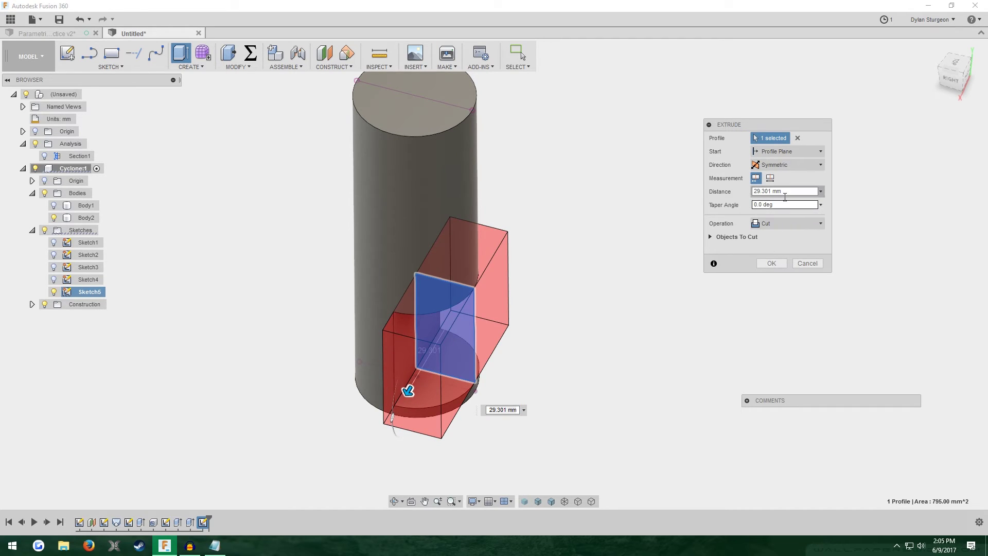
left_click(821, 191)
left_click(791, 191)
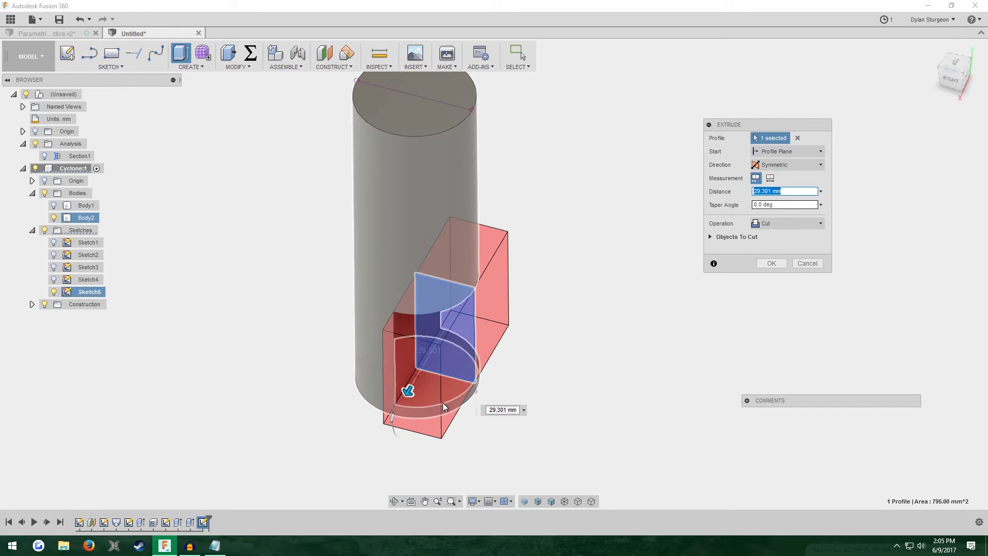
left_click_drag(408, 391, 296, 456)
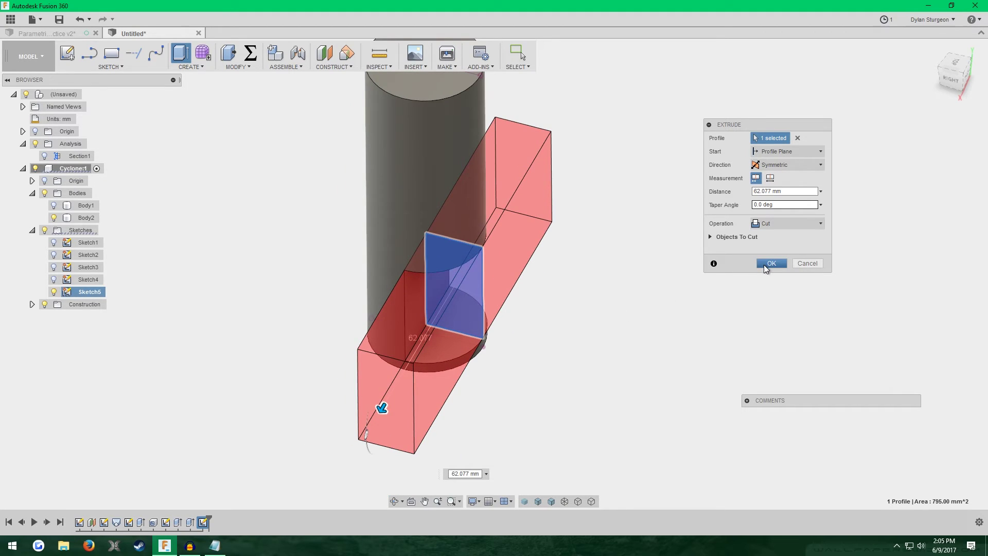
left_click(771, 263)
scroll(576, 367, "down", 3)
middle_click_drag(576, 367, 429, 340, "shift")
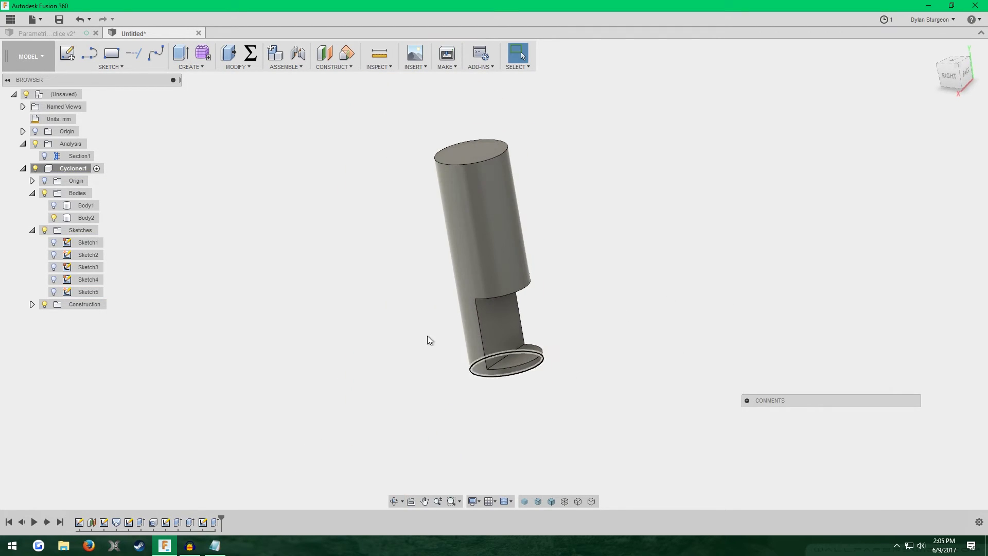
Briefly check the cyclone in section, then hide the outer body to isolate the notched cylinder.
left_click(53, 206)
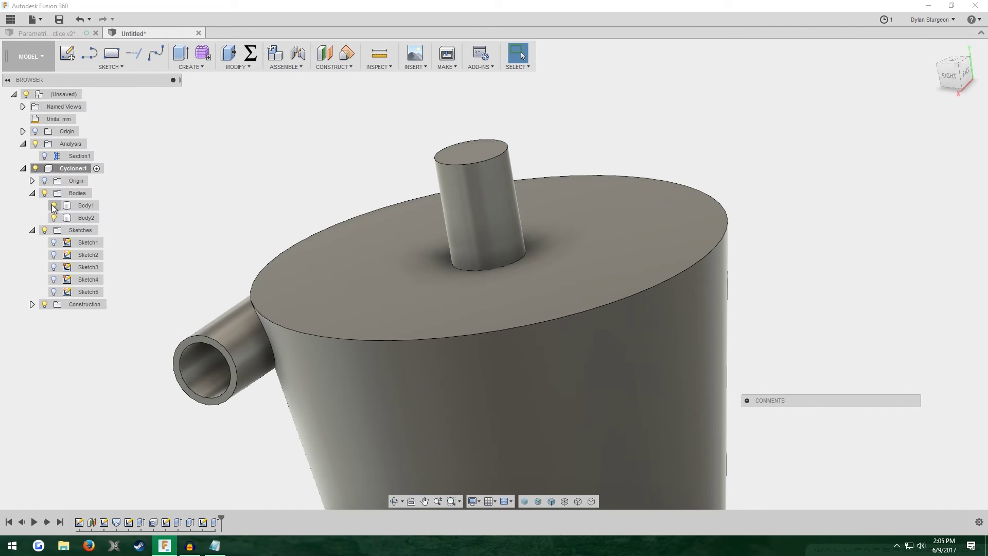
left_click(44, 156)
middle_click_drag(217, 189, 96, 183, "shift")
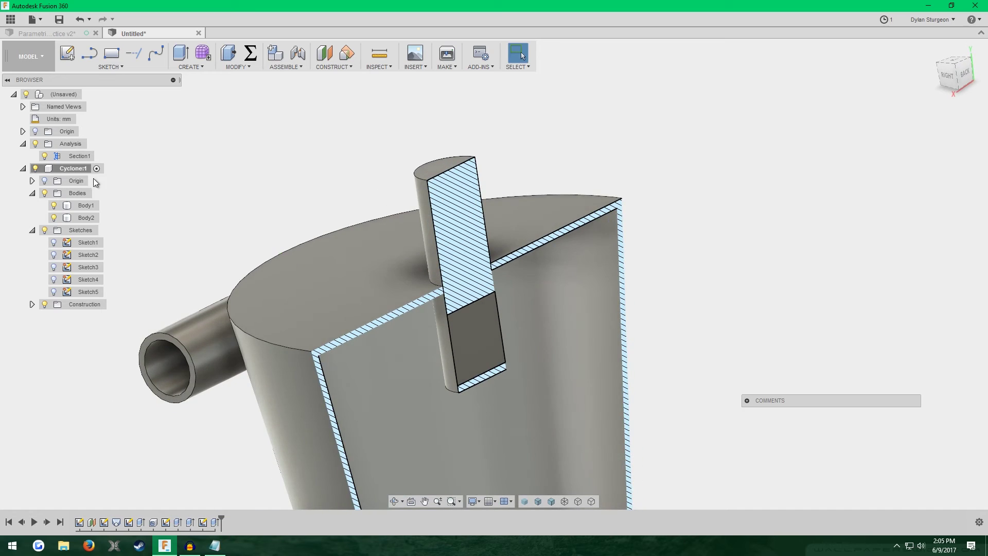
left_click(45, 156)
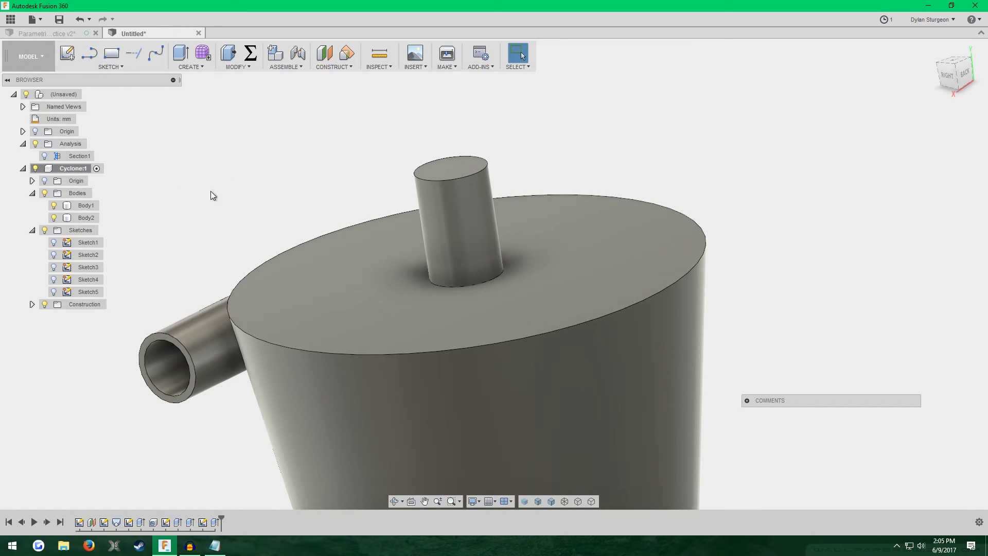
left_click(54, 205)
scroll(513, 432, "up", 3)
middle_click_drag(512, 432, 433, 479, "shift")
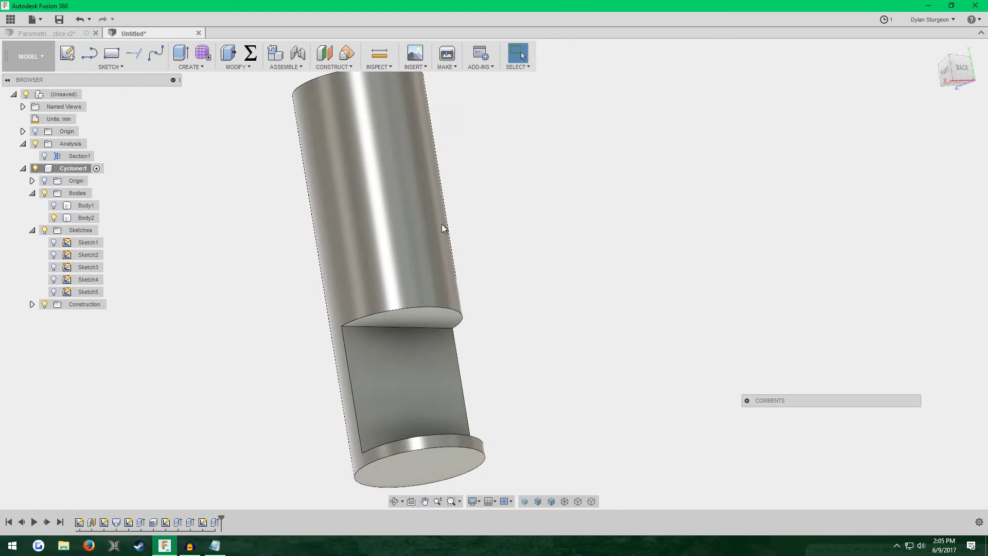
left_click(400, 385)
left_click(263, 158)
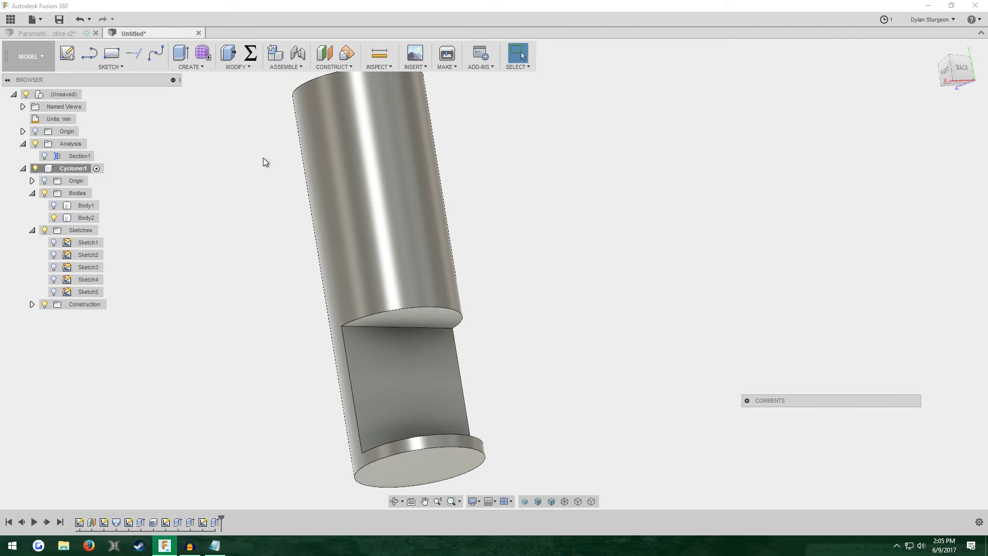
Shell the cylinder at Wall_Thickness, removing the two notch faces and the top face.
left_click(238, 67)
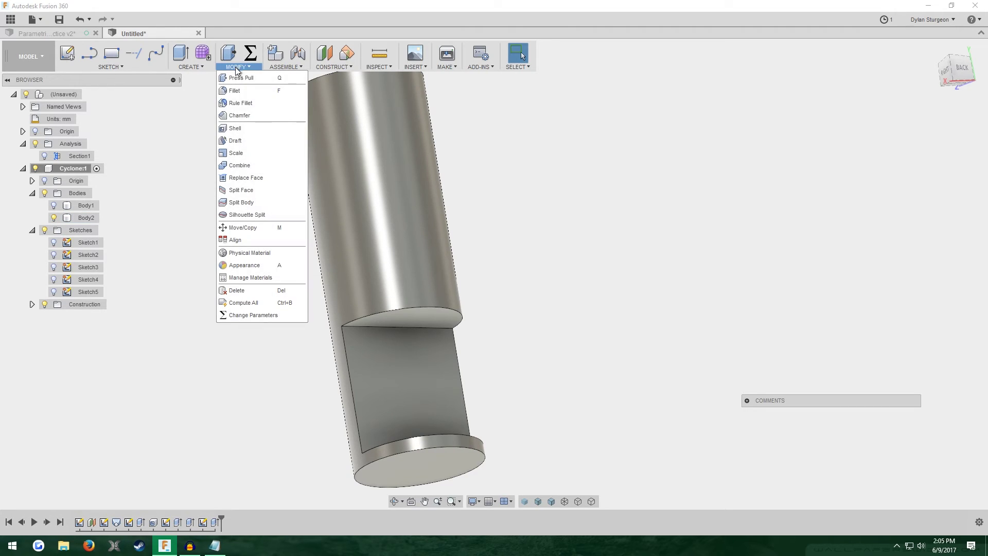
left_click(244, 131)
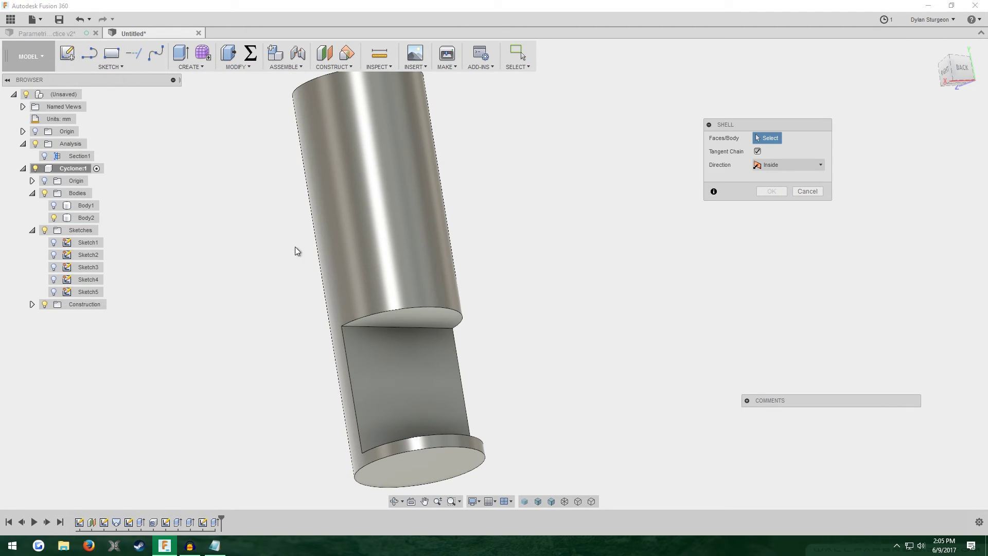
left_click(409, 364)
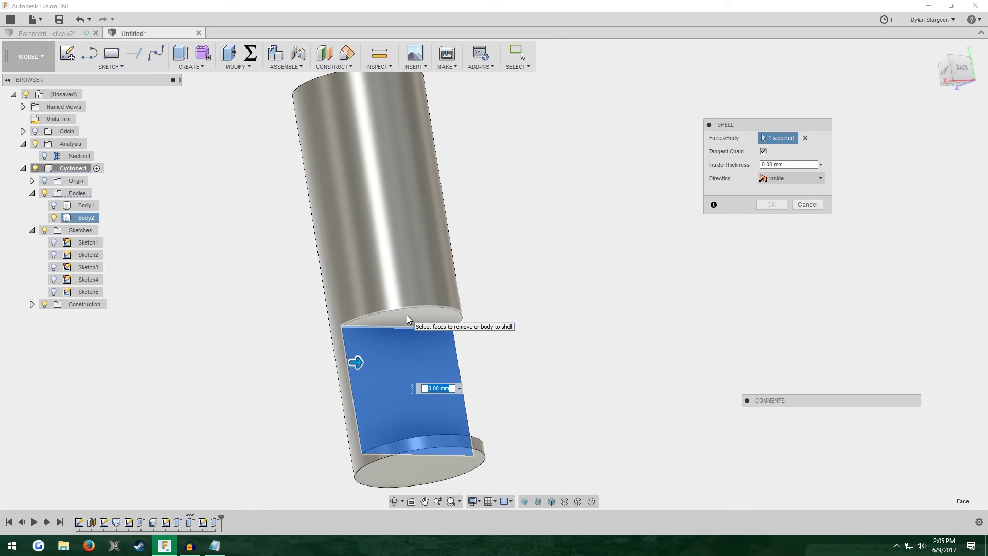
left_click(407, 315)
middle_click_drag(519, 395, 422, 439, "shift")
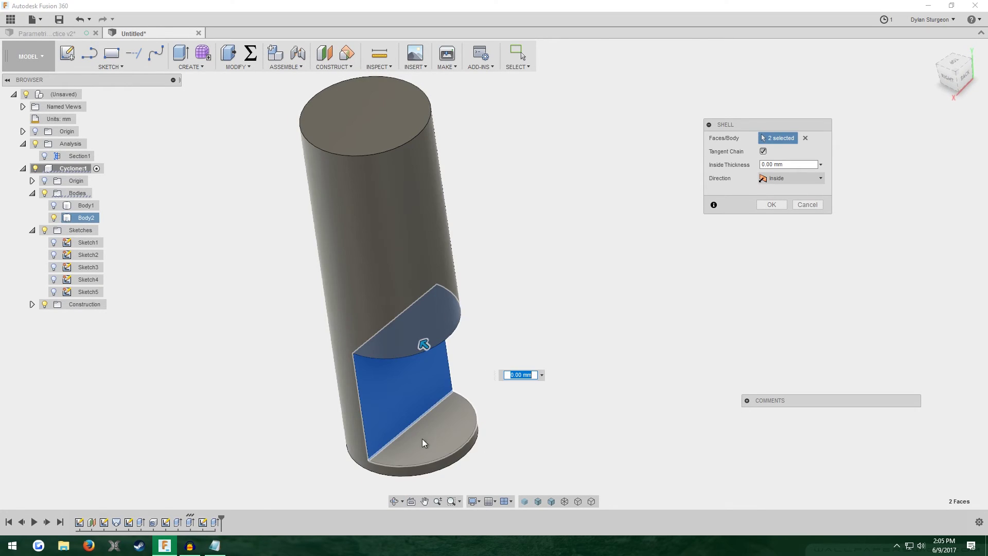
middle_click_drag(512, 251, 397, 145, "shift")
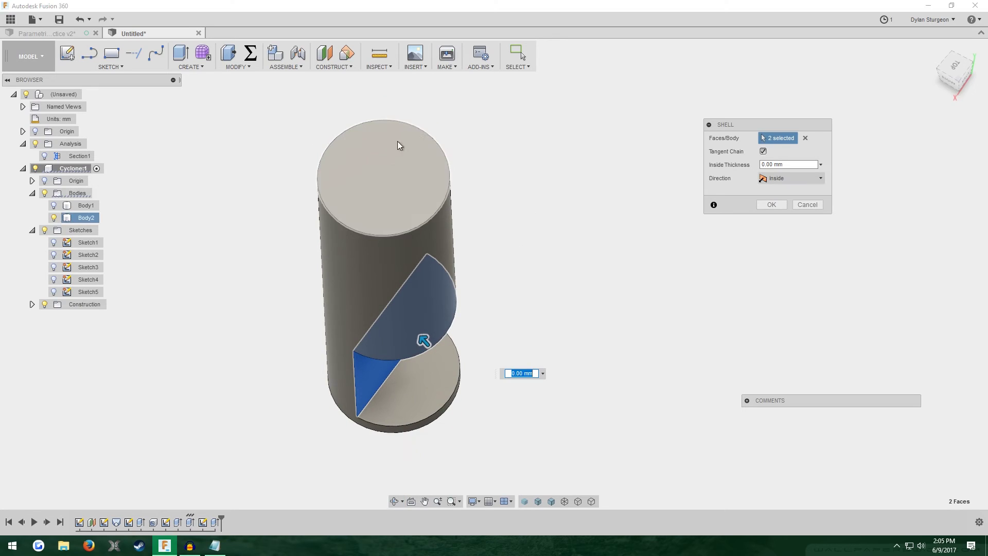
left_click(378, 185)
double_click(799, 162)
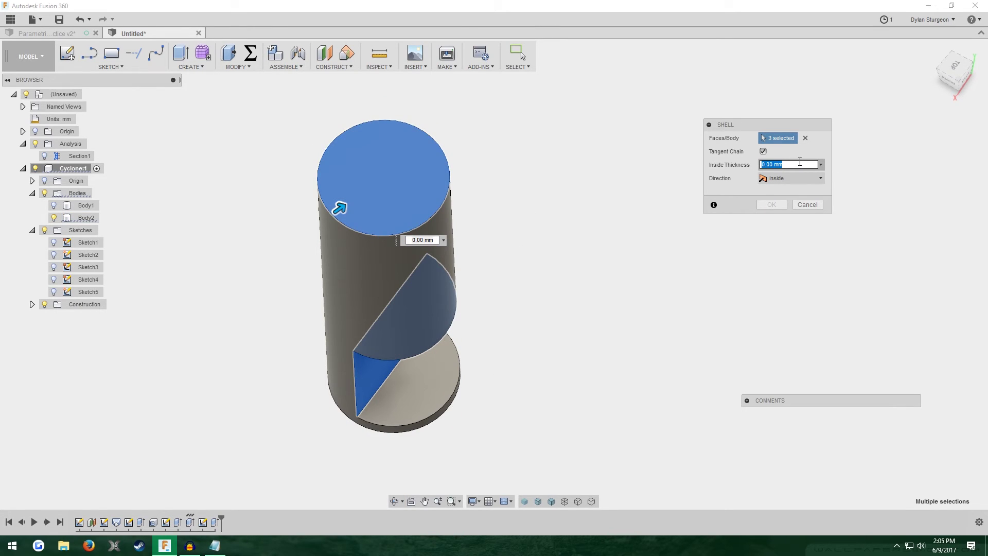
type("Wall_Thickness")
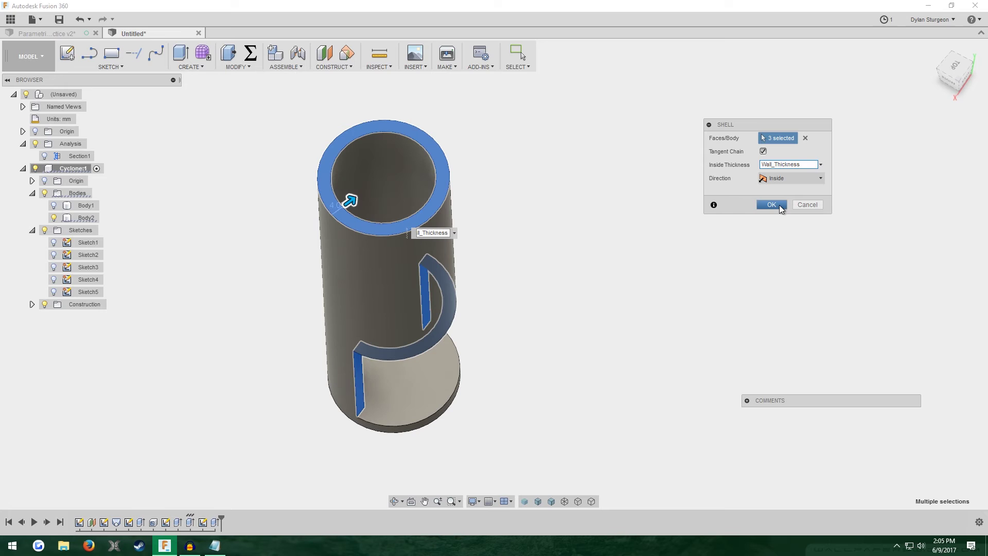
left_click(772, 205)
Show the outer cyclone body again and turn on the section view.
middle_click_drag(600, 386, 419, 347, "shift")
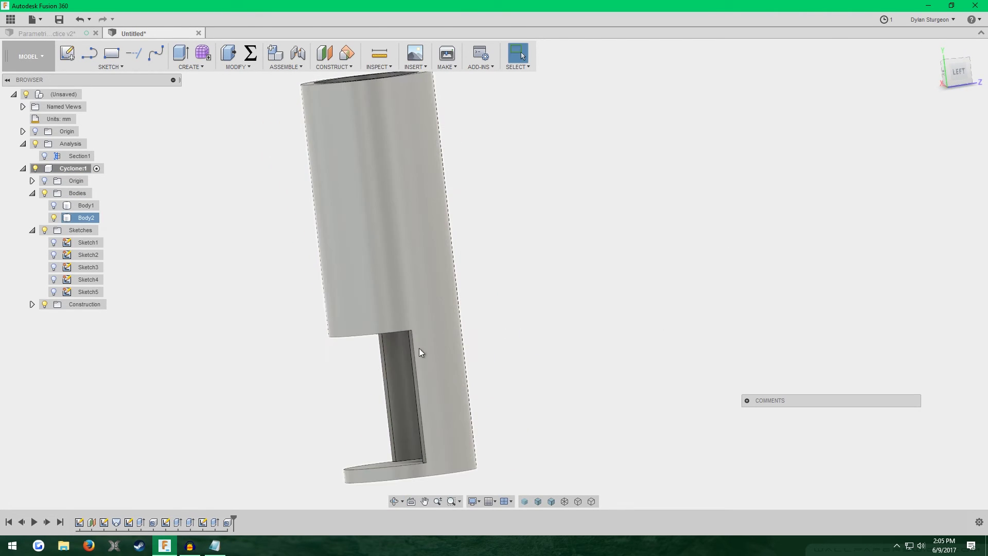
middle_click_drag(378, 439, 287, 270, "shift")
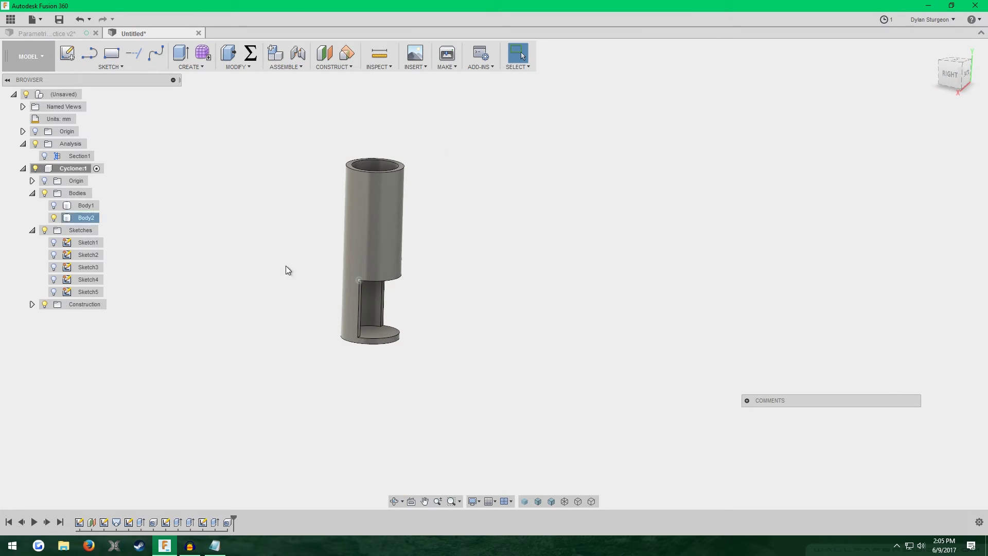
left_click(54, 206)
scroll(195, 216, "down", 5)
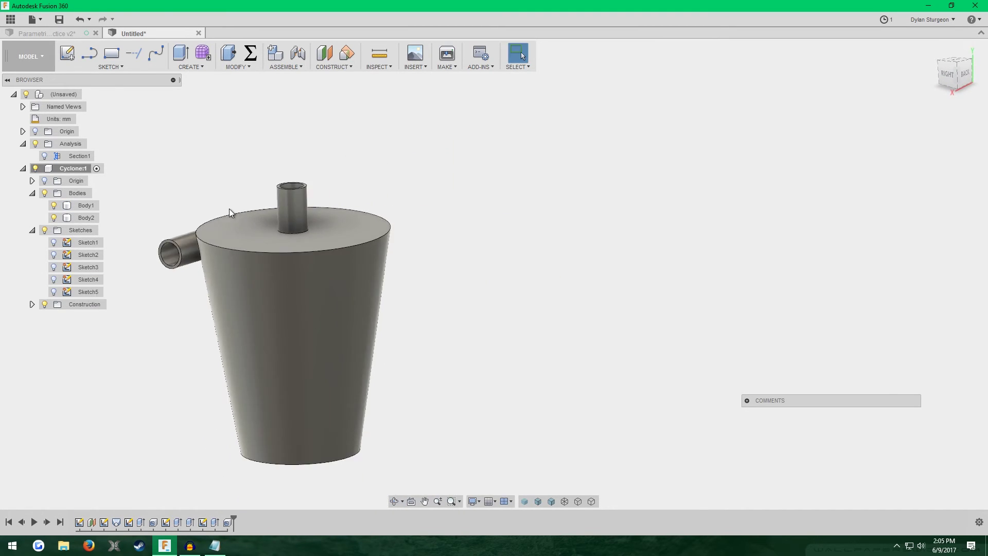
scroll(216, 220, "down", 2)
scroll(205, 230, "up", 2)
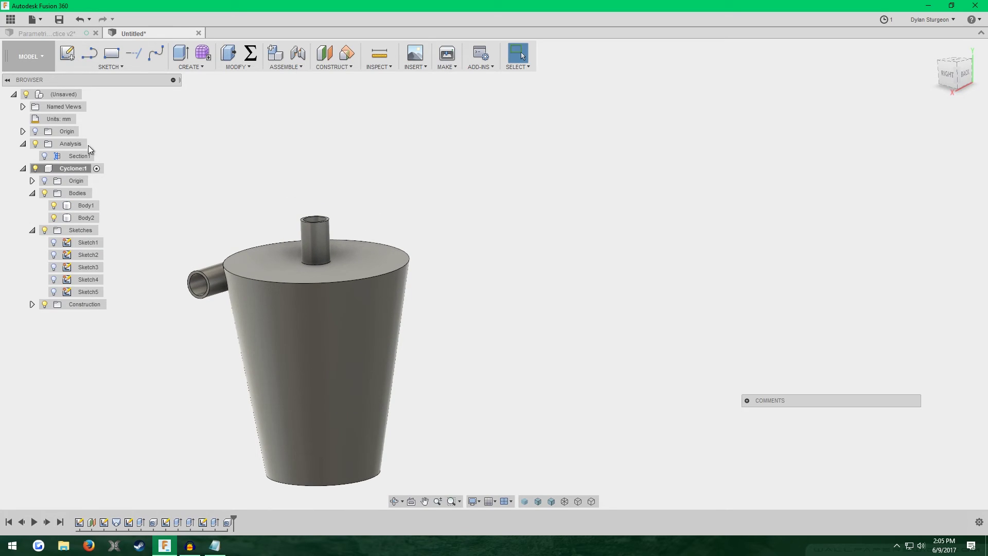
left_click(44, 157)
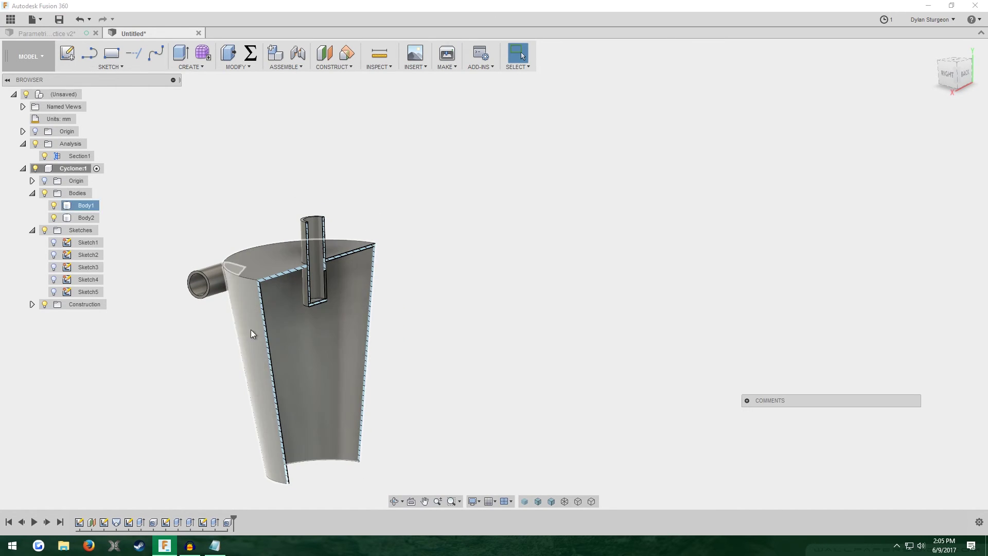
Edit the section analysis to move the cut plane to -29.367 mm.
right_click(71, 156)
left_click(183, 119)
right_click(83, 161)
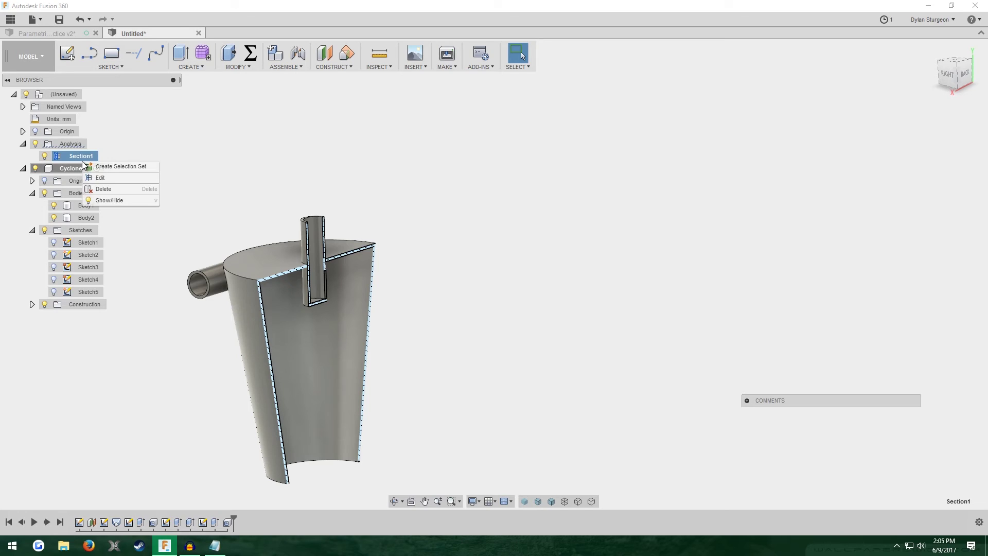
left_click(102, 178)
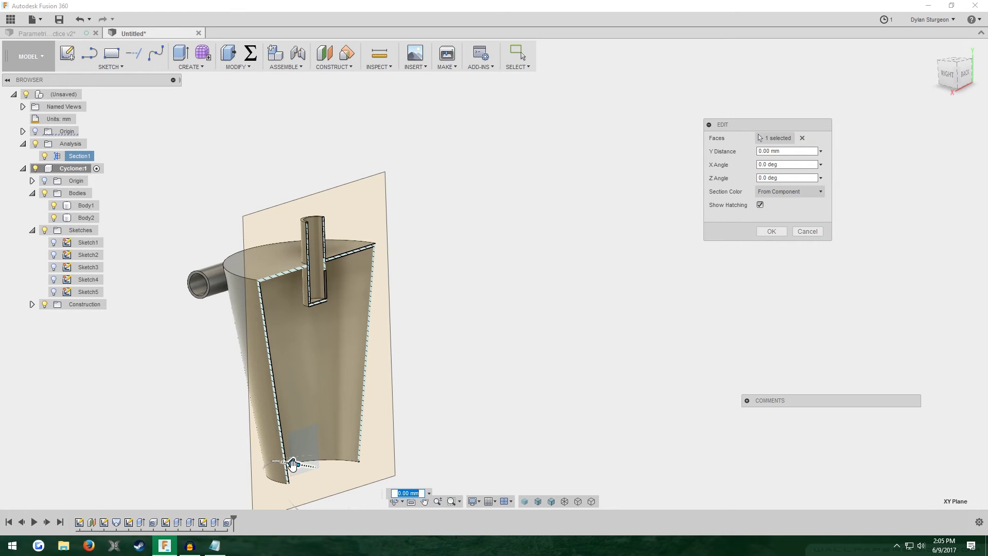
left_click_drag(291, 463, 340, 466)
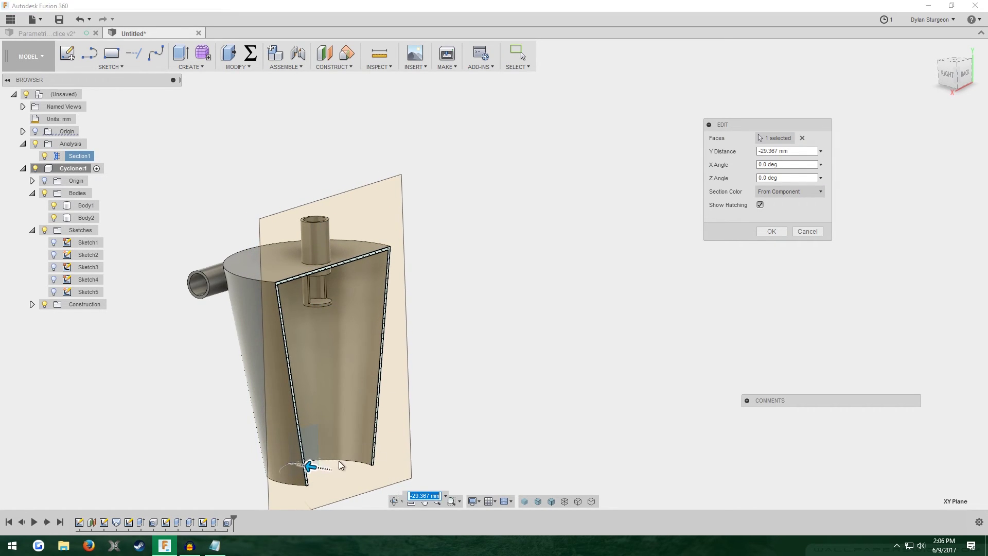
left_click(773, 235)
Orbit around the sectioned cyclone to look into the hollow outlet tube.
middle_click_drag(419, 385, 408, 442, "shift")
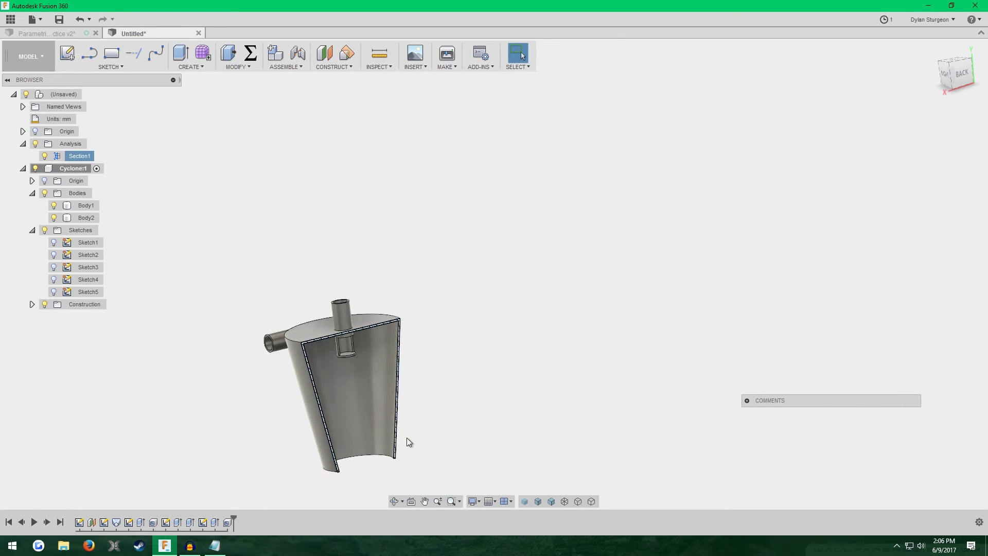
scroll(407, 441, "up", 5)
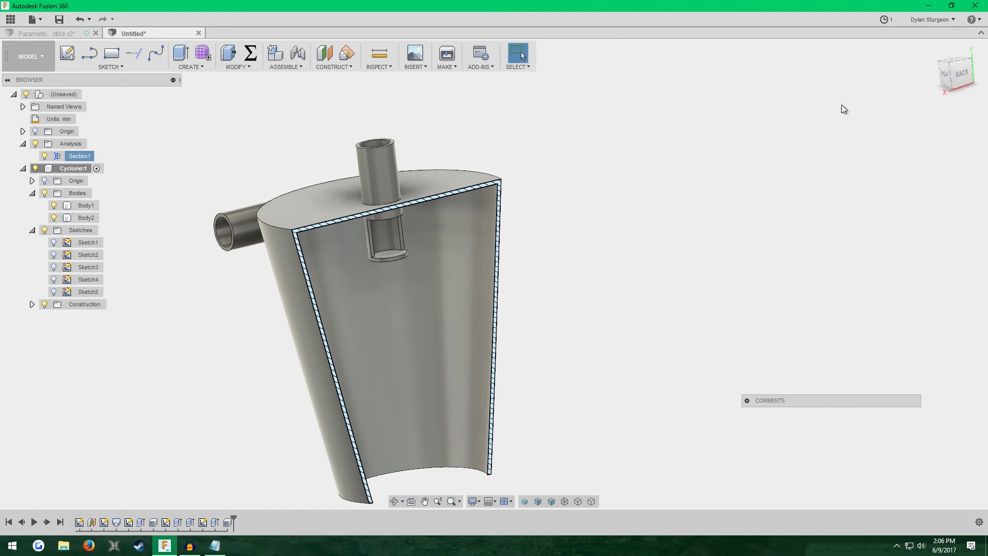
left_click(938, 43)
middle_click_drag(771, 135, 646, 214, "shift")
scroll(600, 280, "up", 3)
middle_click_drag(601, 280, 606, 251, "shift")
scroll(583, 280, "down", 2)
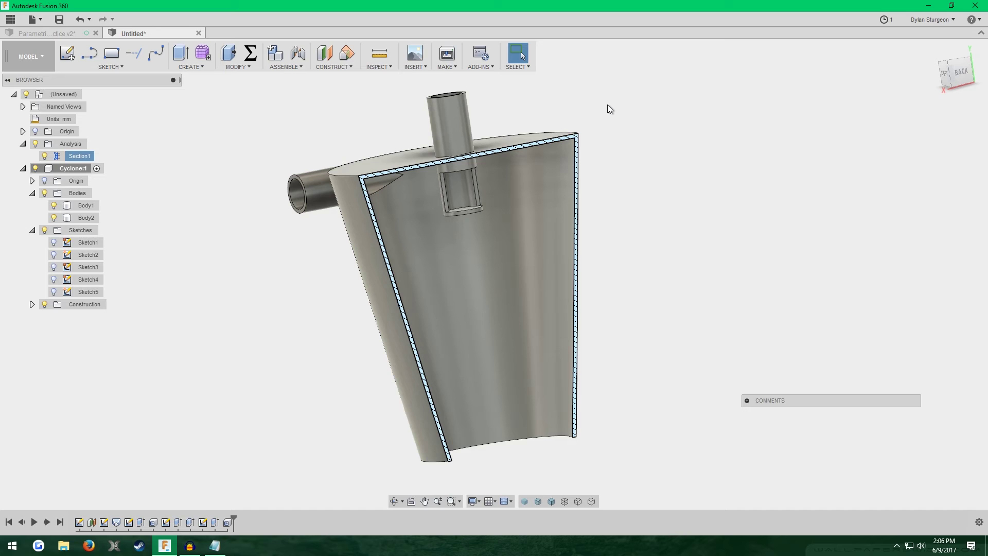
Open the Parameters table and set Wall_Thickness to 2 mm.
left_click(252, 58)
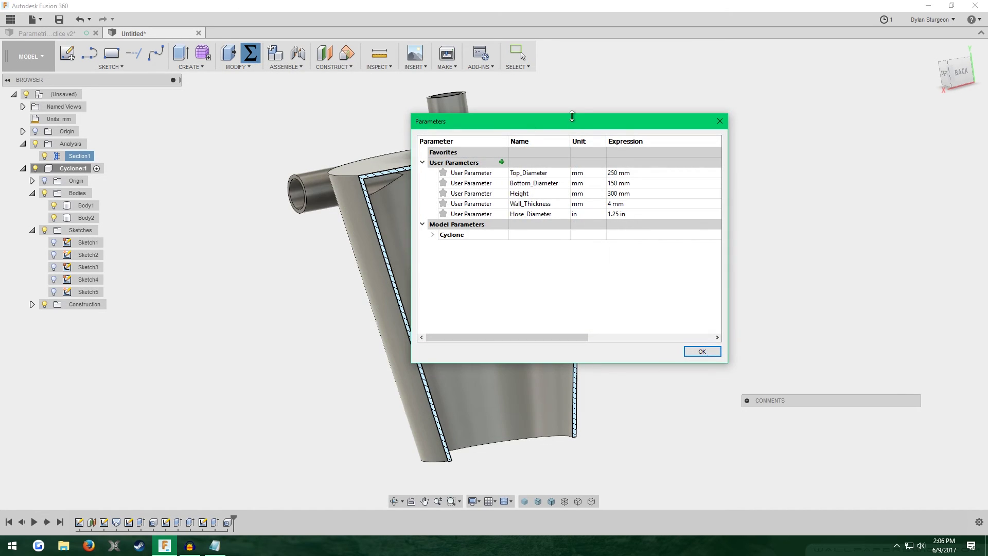
left_click_drag(566, 127, 762, 95)
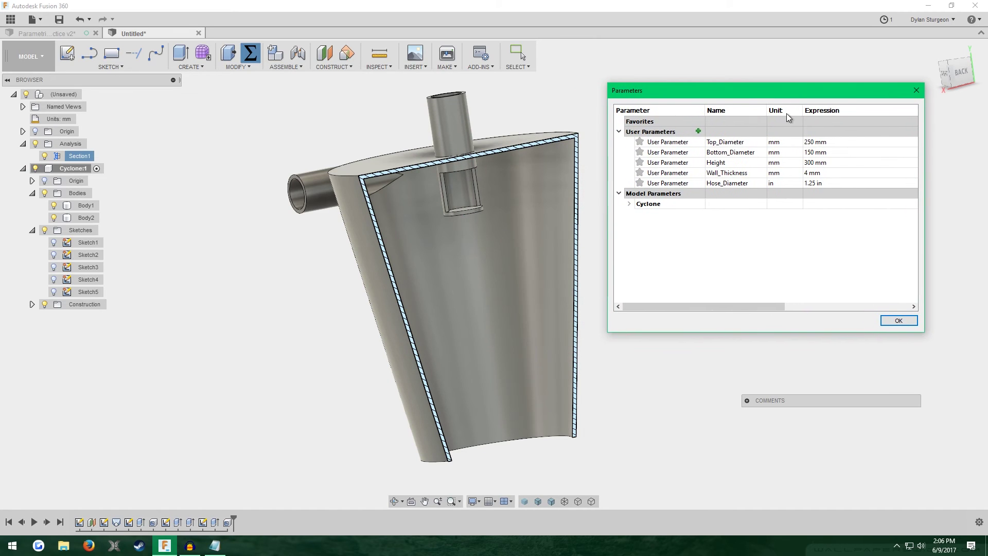
double_click(814, 142)
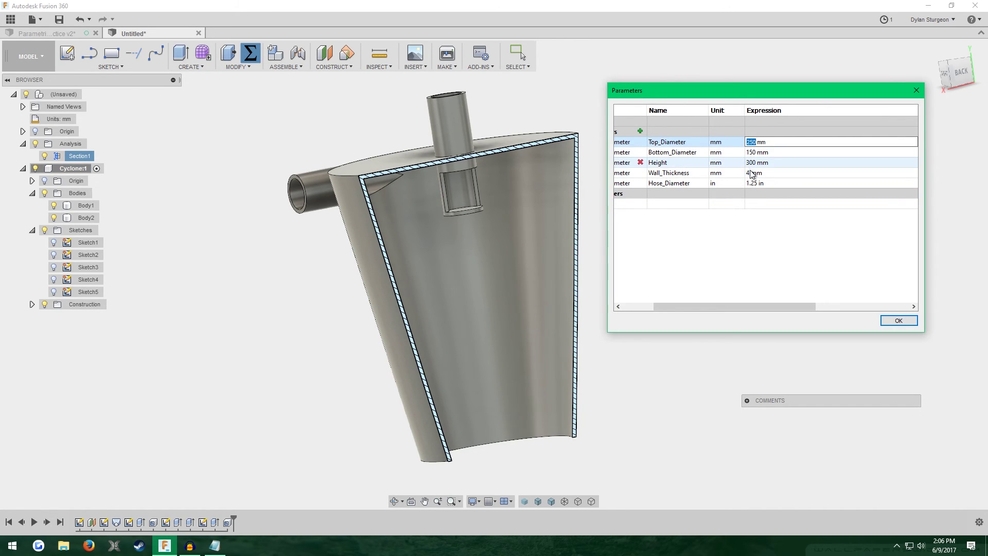
double_click(749, 174)
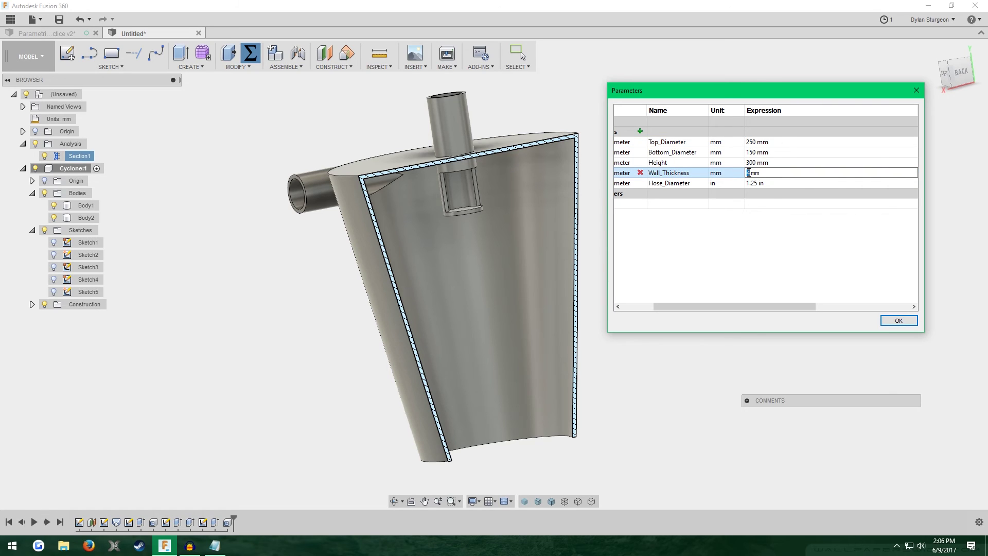
type("2")
scroll(393, 141, "up", 5)
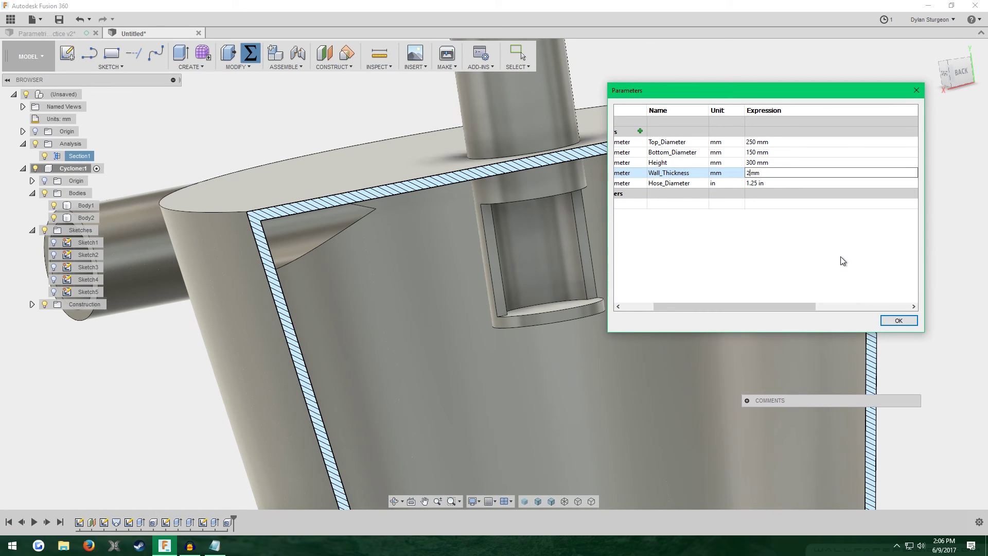
left_click(843, 261)
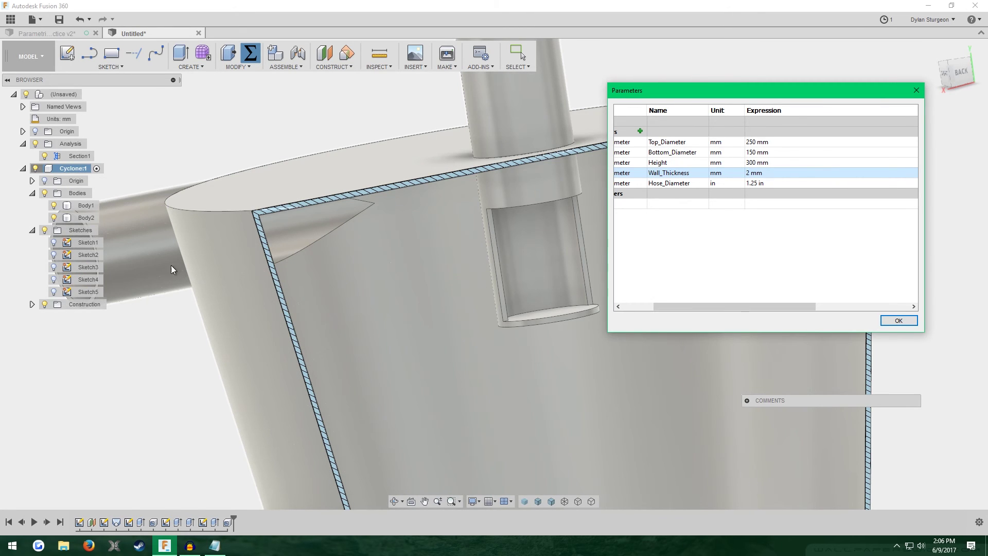
Set Wall_Thickness back to 4 mm.
scroll(222, 309, "down", 5)
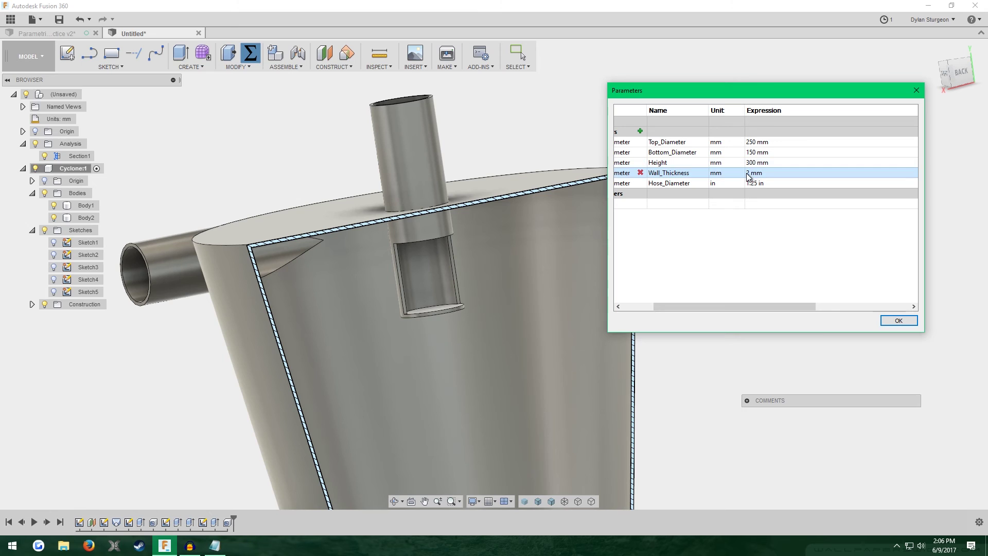
left_click(748, 175)
type("4")
key("Return")
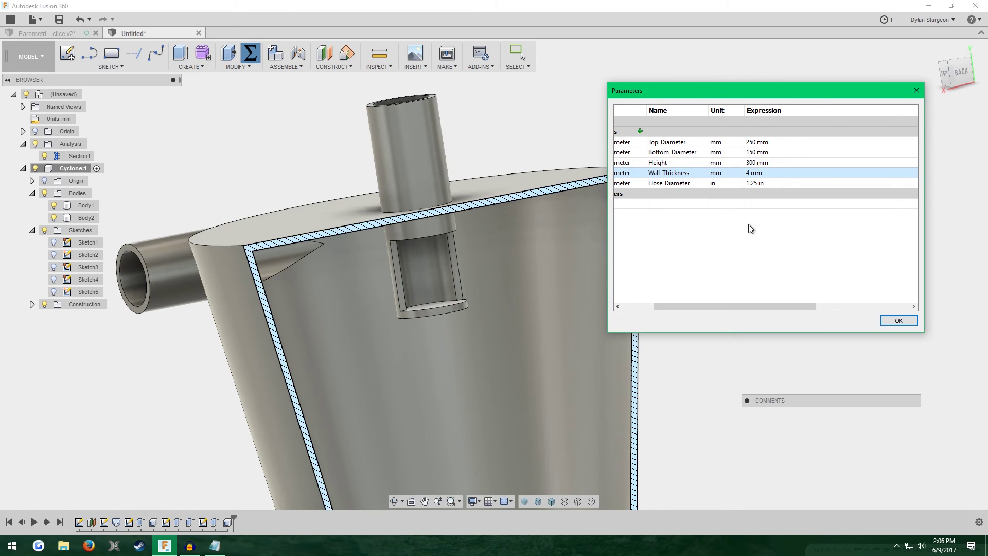
Set Hose_Diameter to 2 in and Bottom_Diameter to 100 mm.
left_click(749, 185)
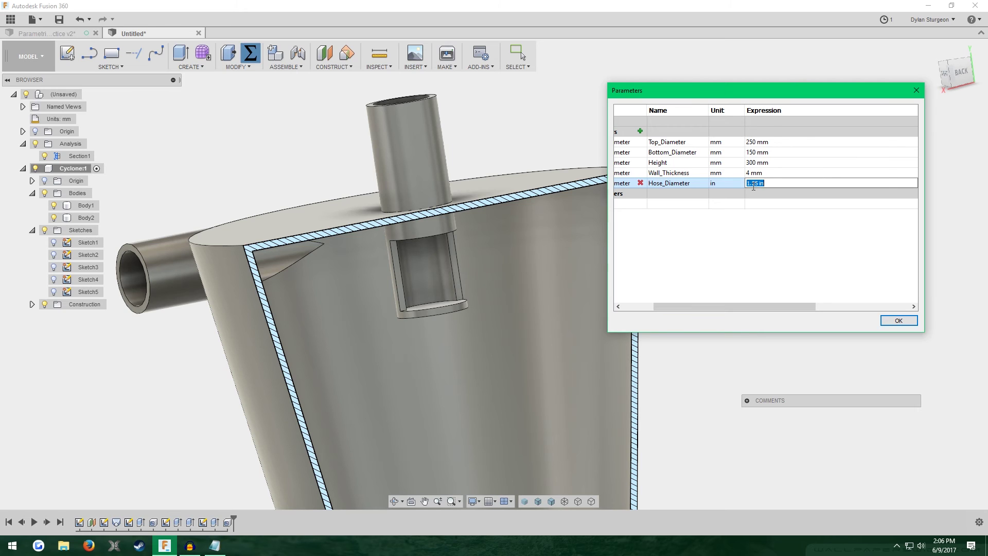
key("Return")
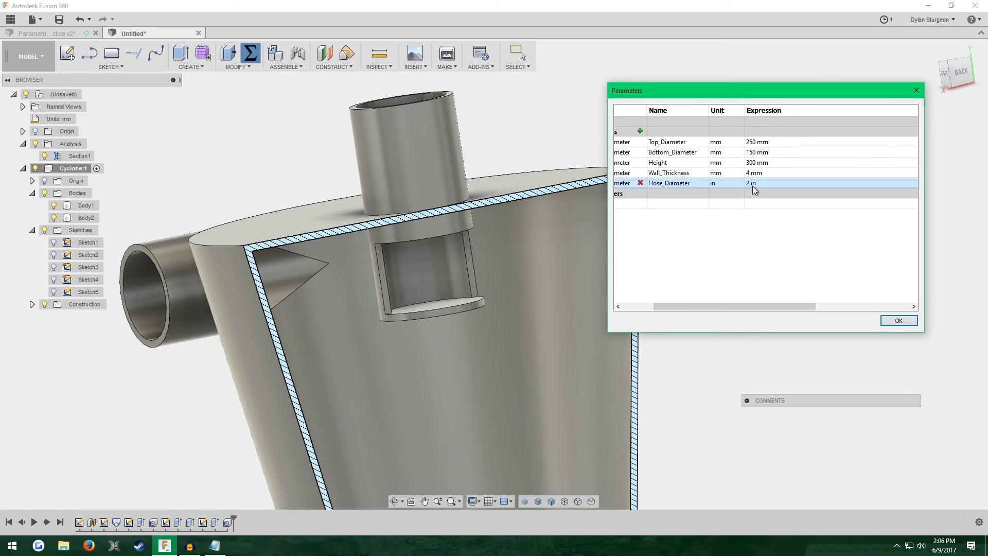
scroll(497, 293, "down", 6)
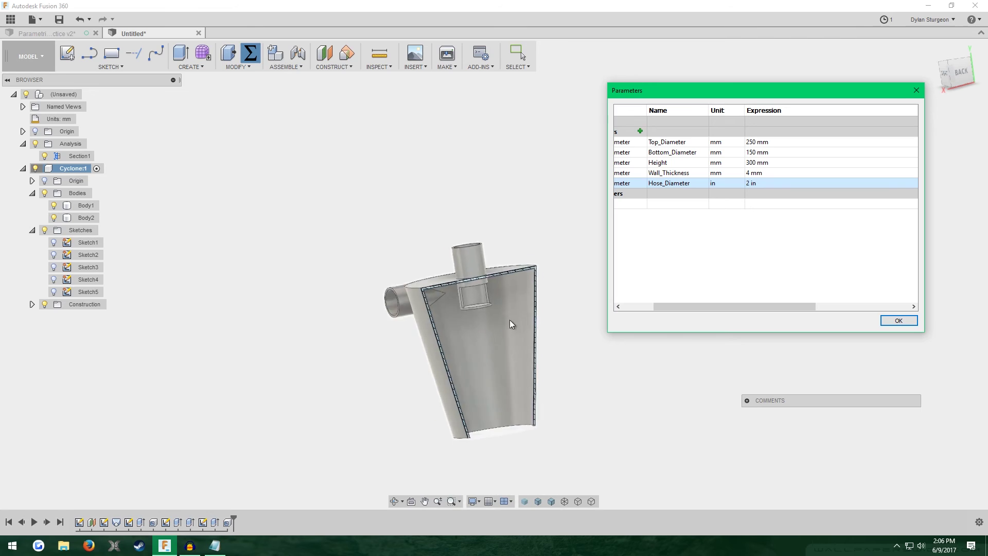
scroll(526, 385, "up", 3)
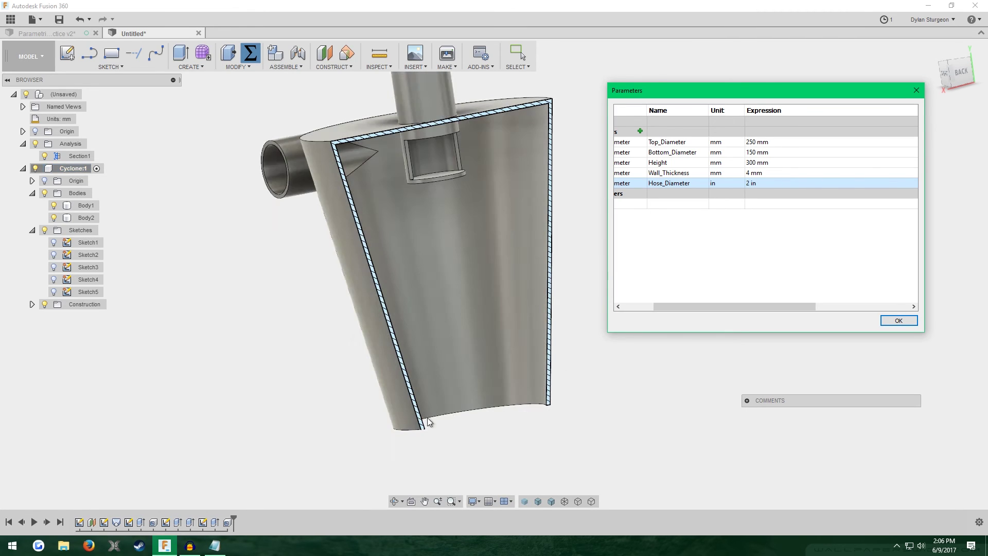
double_click(750, 153)
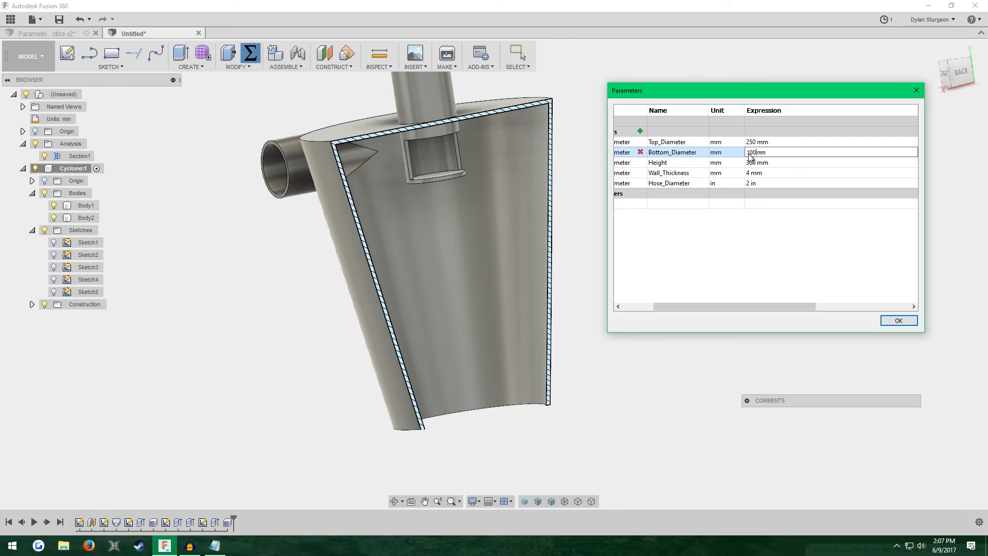
type("100")
key("Return")
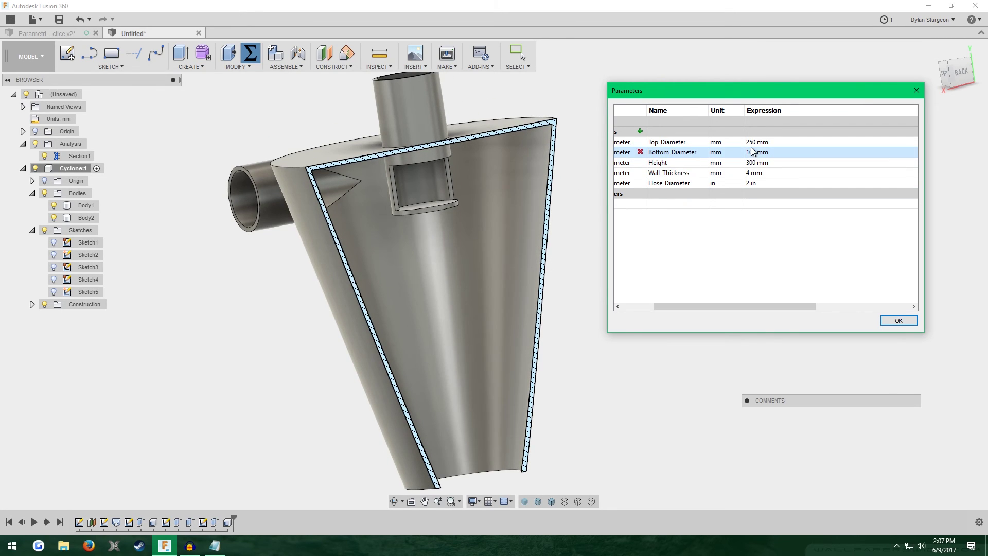
Set Top_Diameter to 300 mm and Height to 250 mm, then orbit the resized cyclone.
double_click(752, 143)
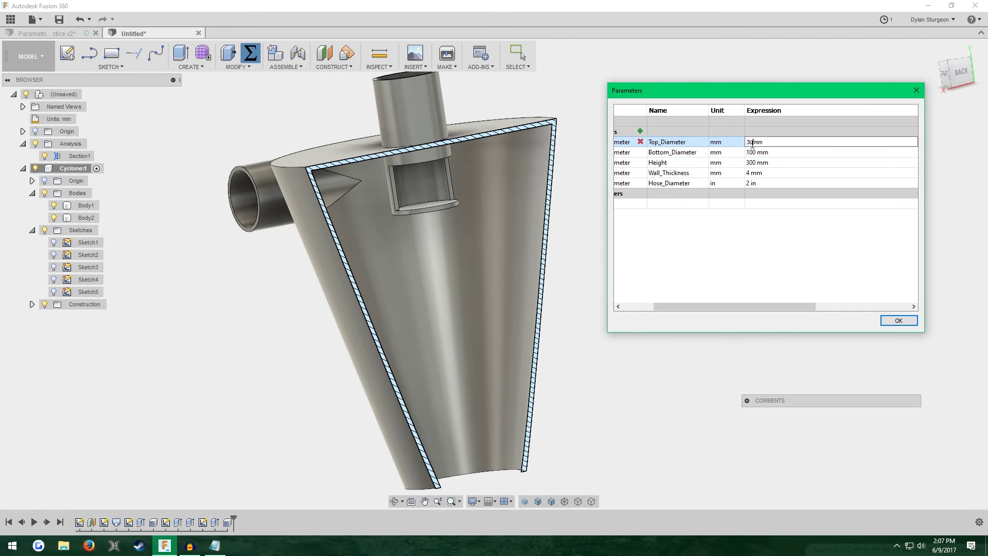
key("Return")
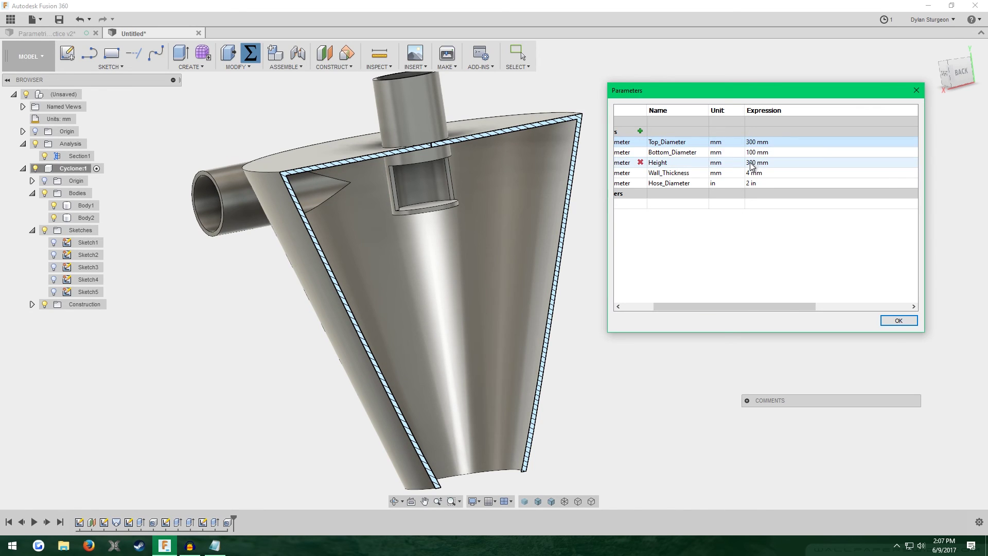
double_click(750, 163)
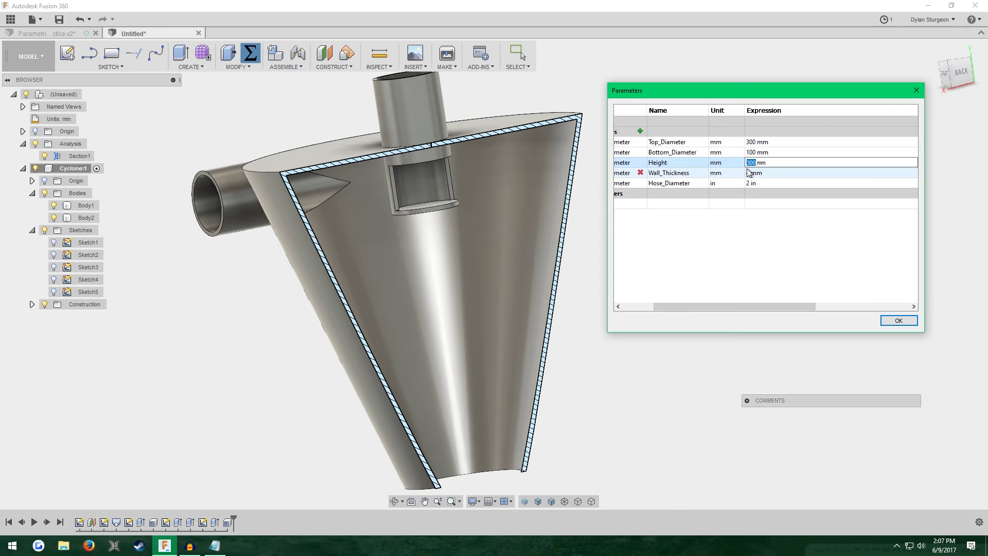
key("Return")
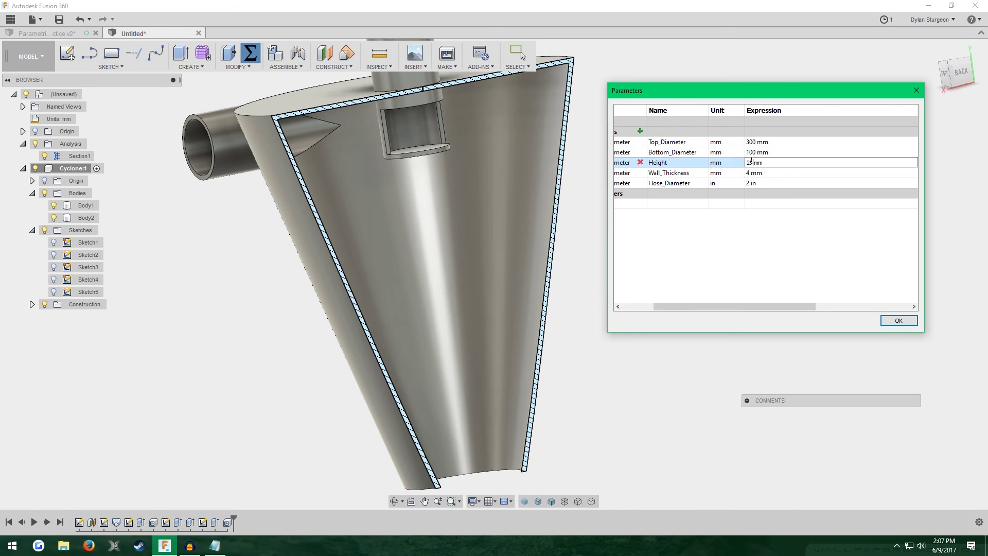
type("0")
key("Return")
middle_click_drag(252, 399, 287, 407, "shift")
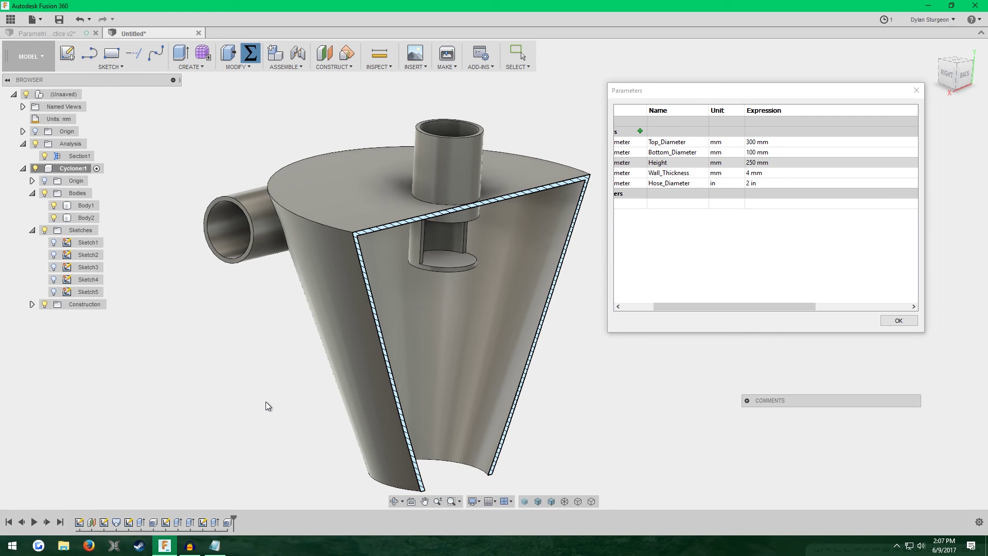
middle_click_drag(271, 393, 222, 352, "shift")
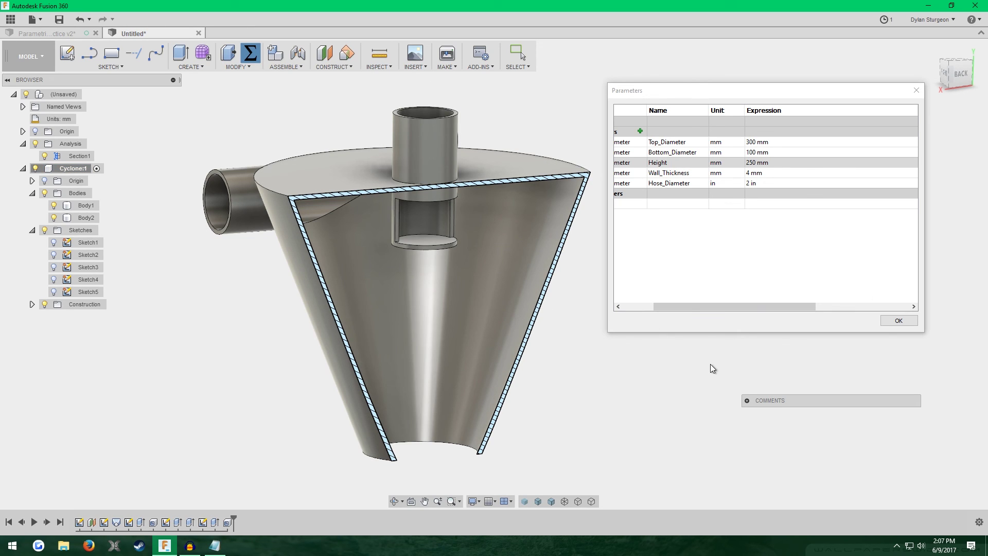
Accept the new parameter values and orbit around the resized sectioned cyclone, including the inlet pipe.
left_click(897, 320)
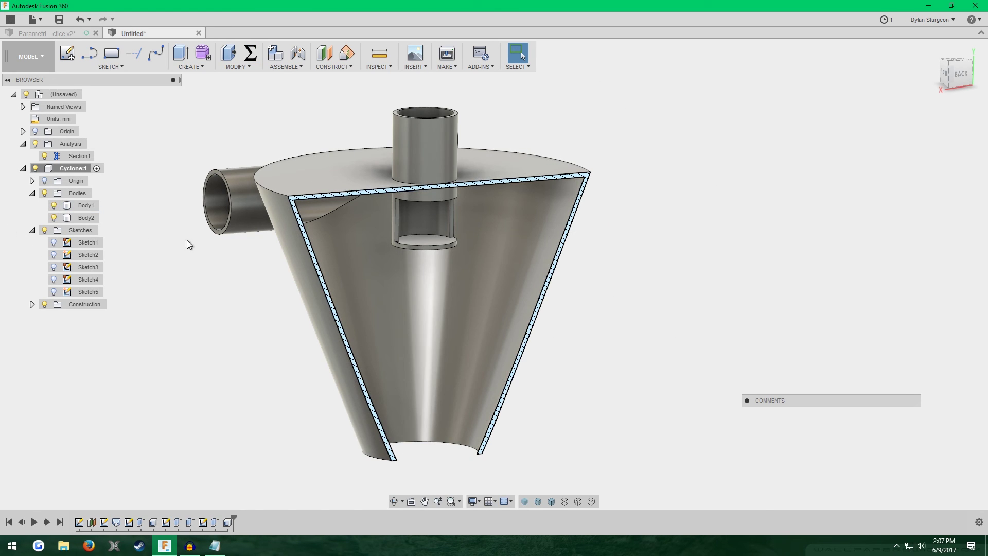
middle_click_drag(494, 274, 450, 276, "shift")
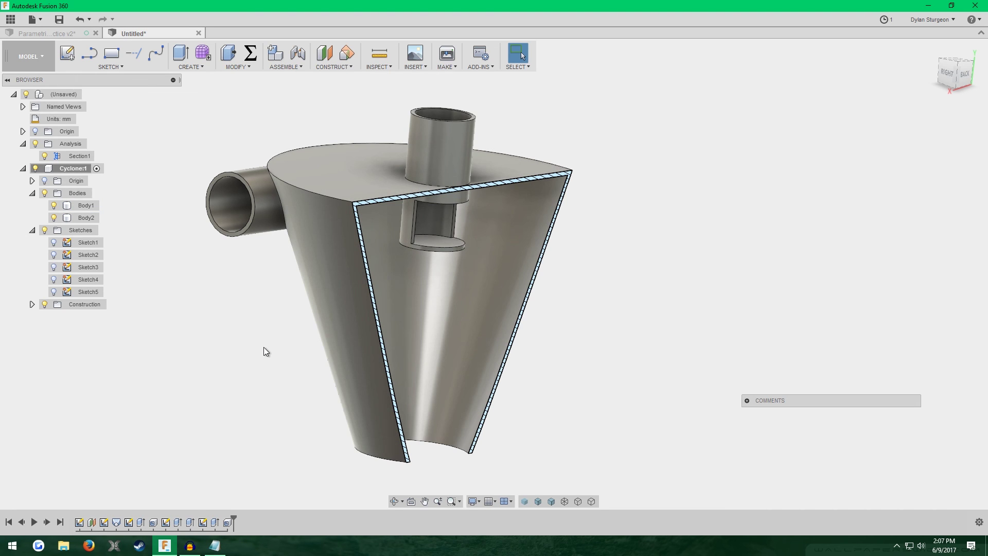
middle_click_drag(265, 348, 259, 310, "shift")
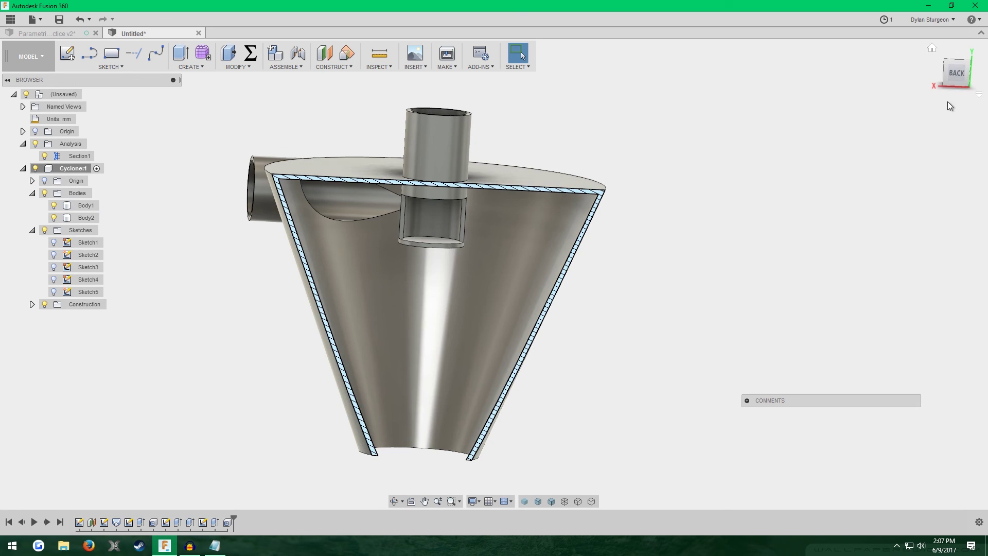
left_click(956, 74)
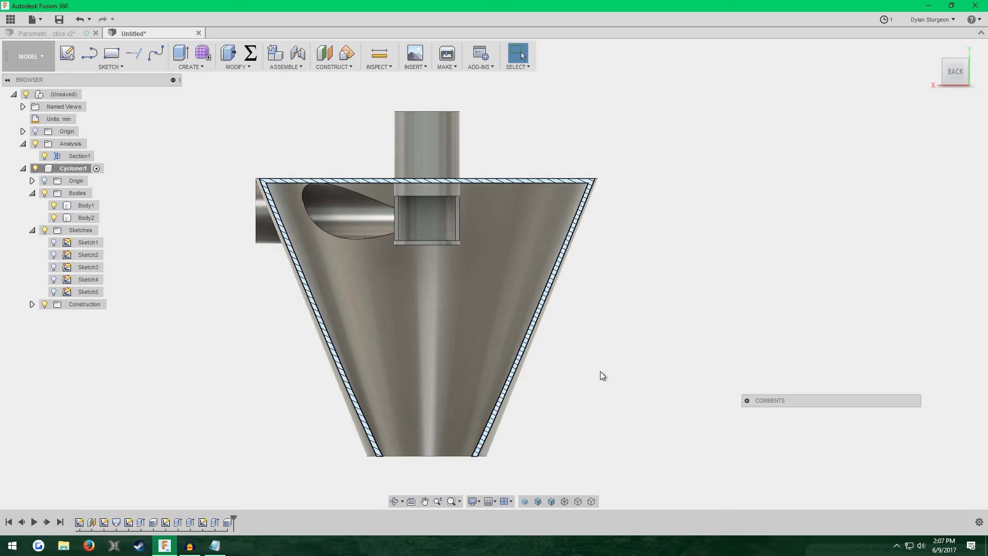
middle_click_drag(186, 327, 255, 355, "shift")
Return to the Home isometric view and hide Section1 so the full cyclone shows uncut.
left_click(422, 204)
scroll(422, 204, "up", 8)
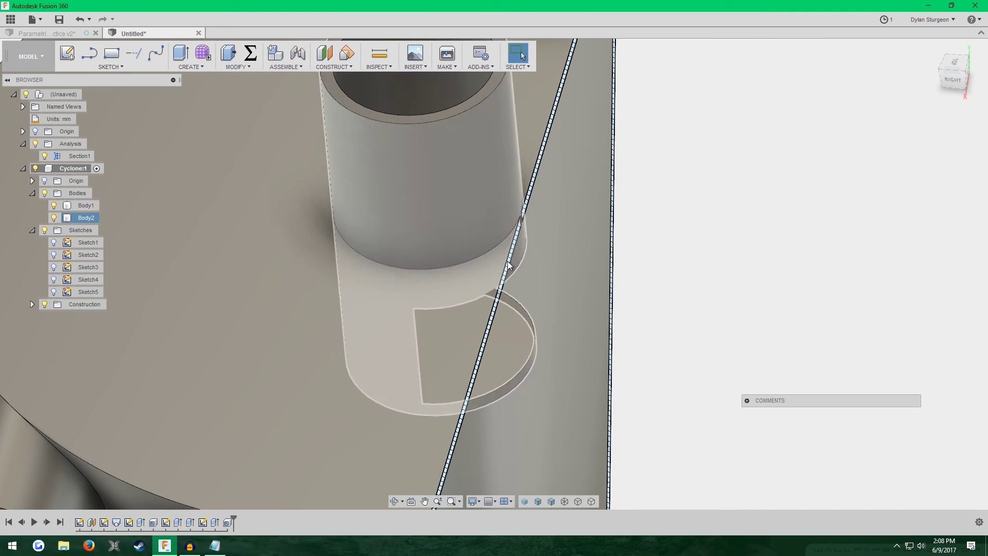
scroll(351, 293, "down", 5)
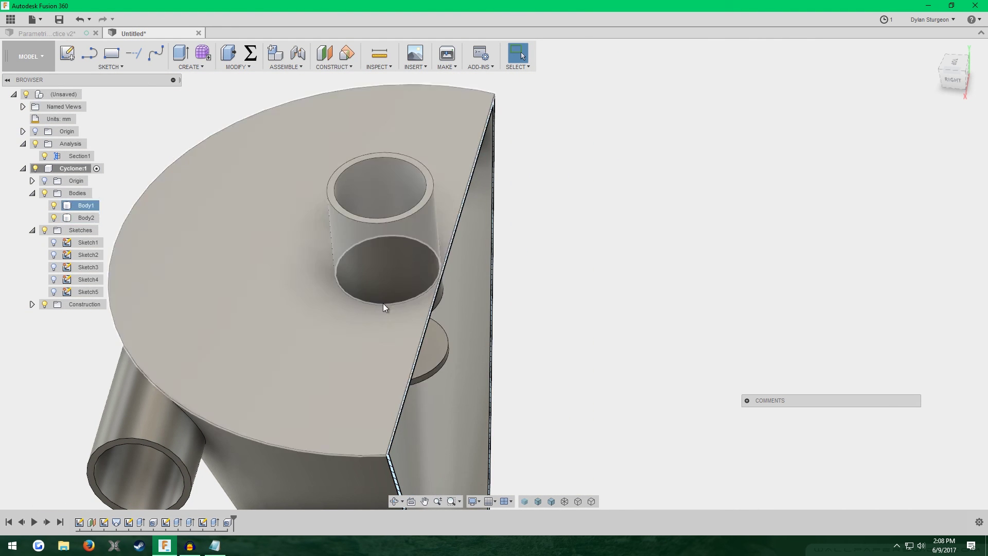
left_click(576, 308)
scroll(576, 308, "down", 5)
middle_click_drag(576, 307, 571, 280, "shift")
scroll(578, 281, "down", 5)
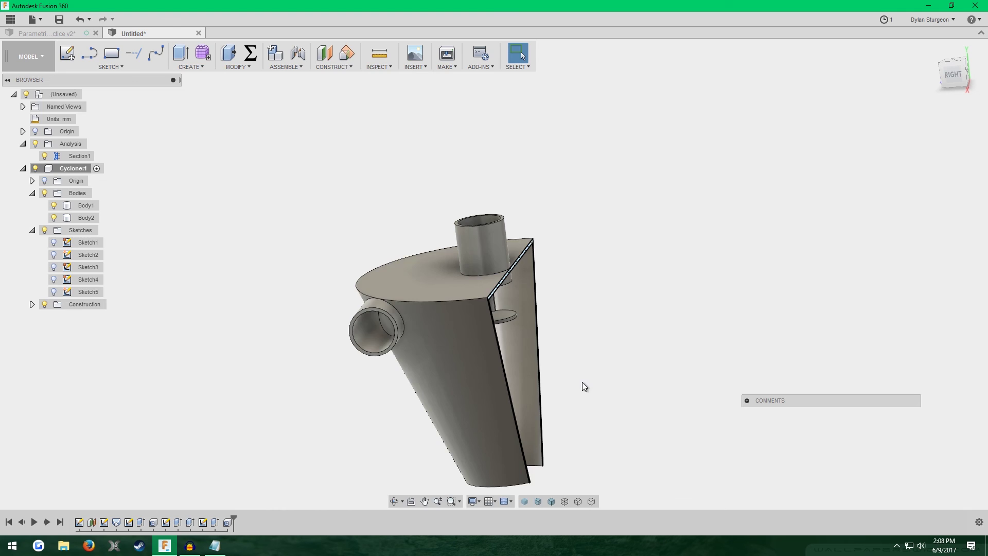
scroll(618, 390, "up", 3)
left_click(932, 49)
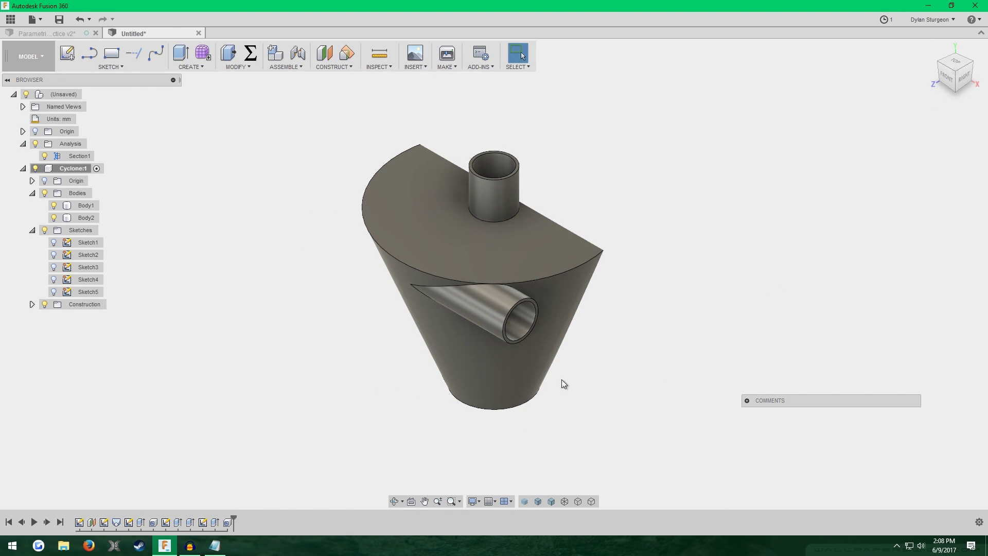
left_click(45, 157)
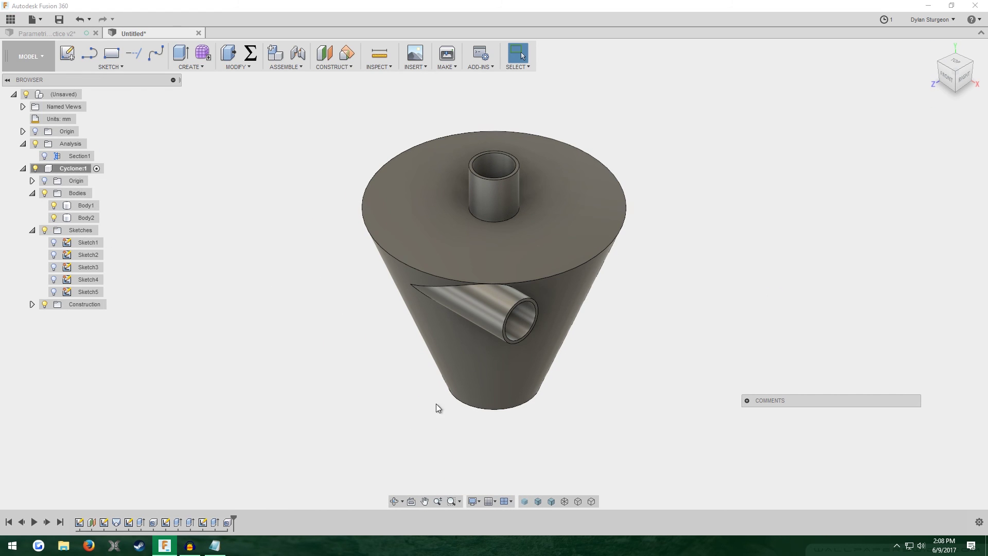